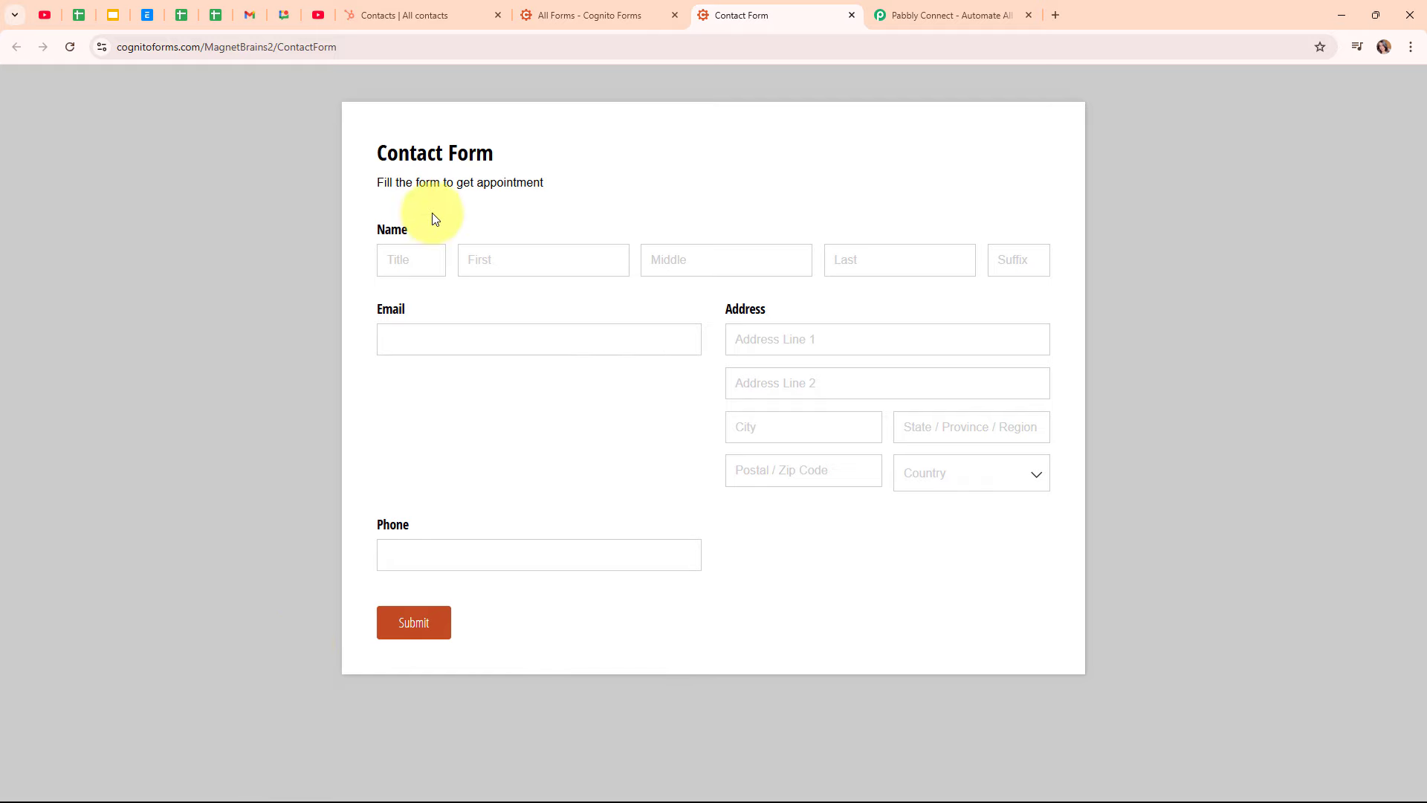
Switch to the HubSpot 'Contacts | All contacts' tab listing 9 records
click(405, 15)
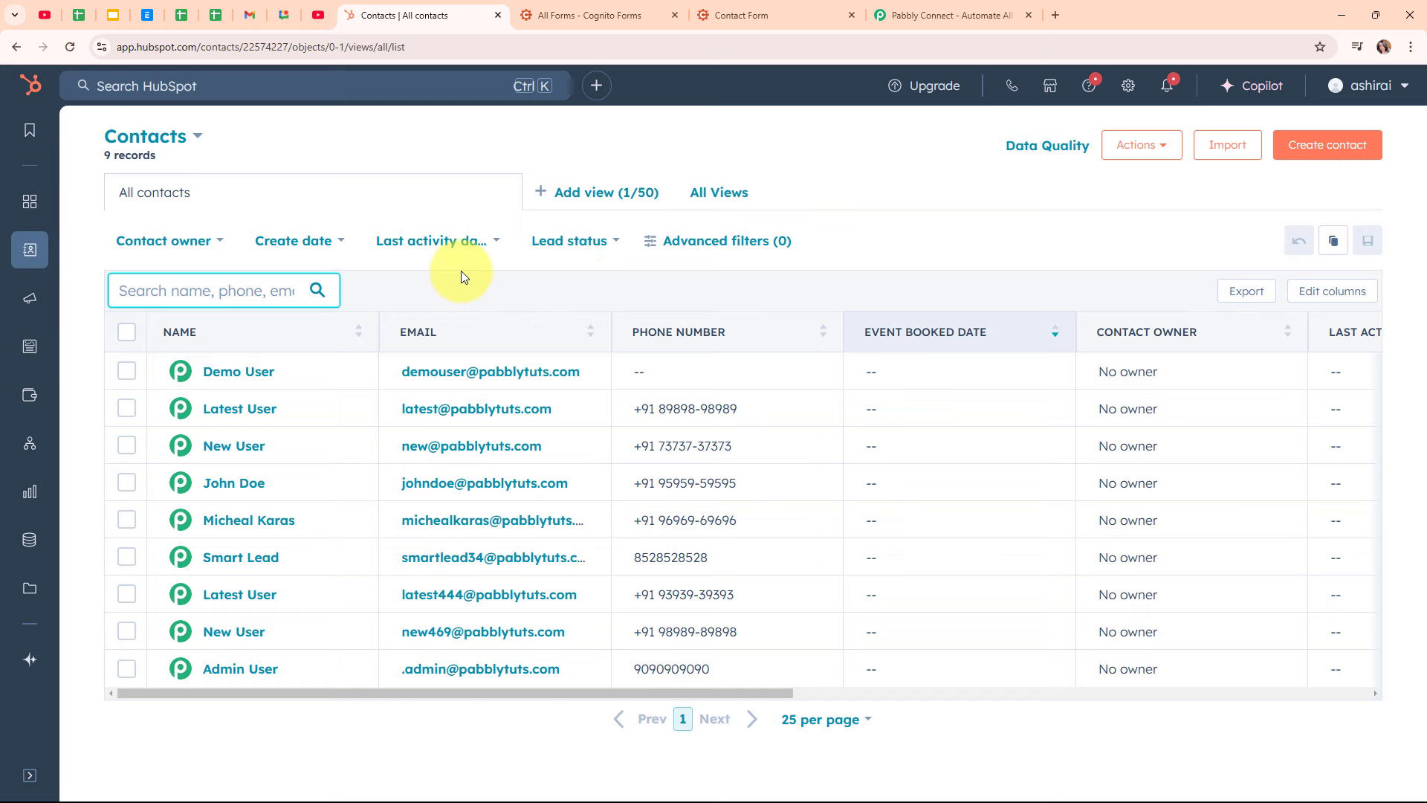
Glance over the Cognito Forms and HubSpot tabs, then bring up the Pabbly Connect website
click(564, 6)
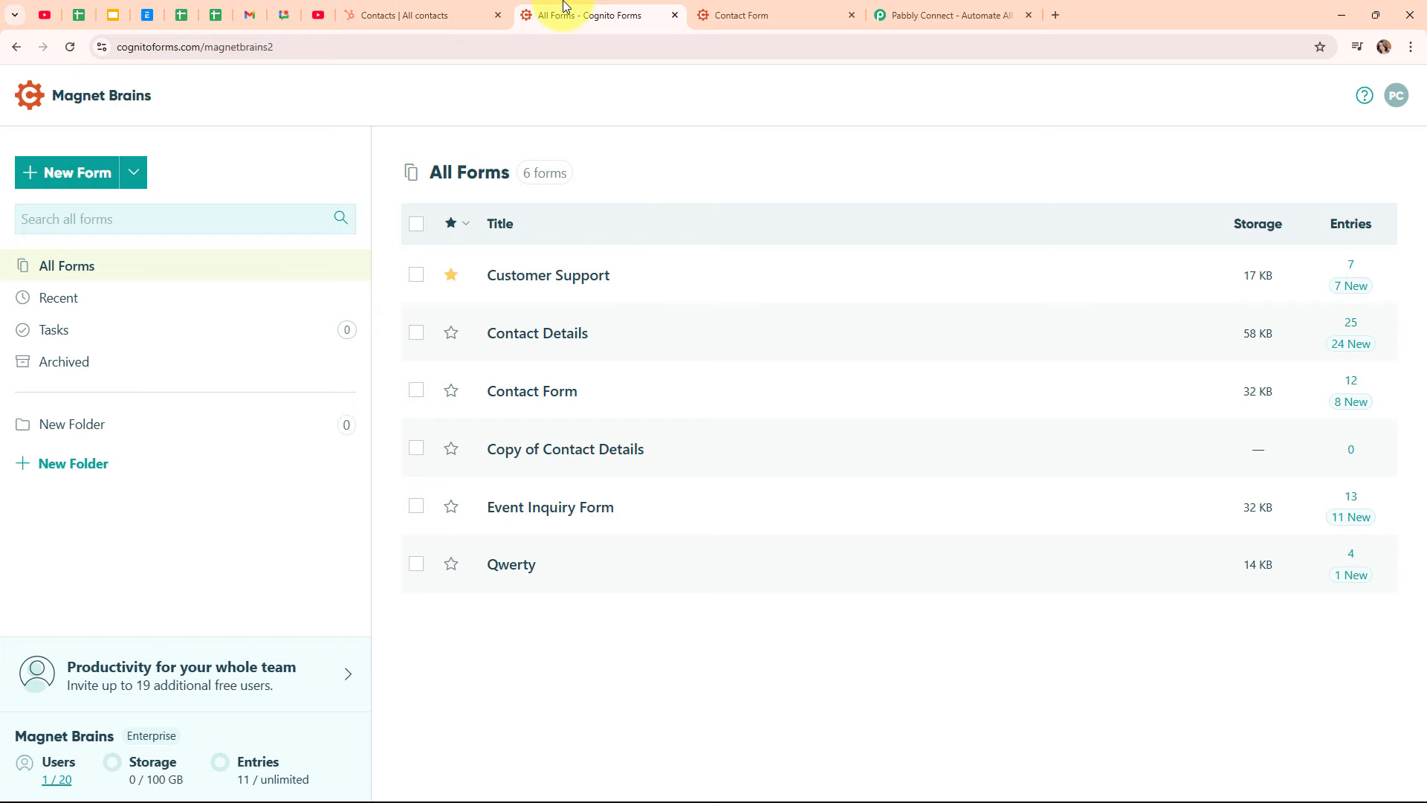
click(383, 13)
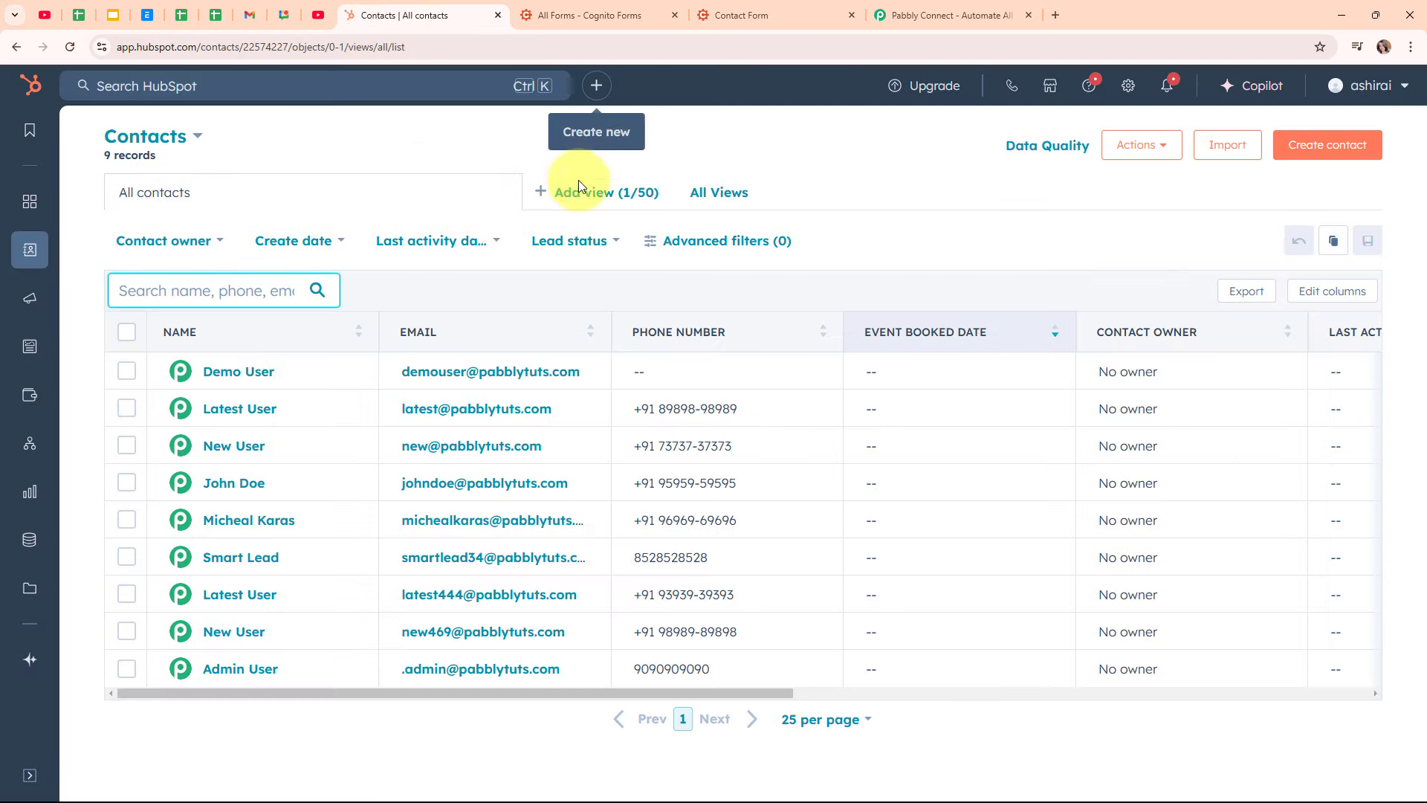
click(922, 9)
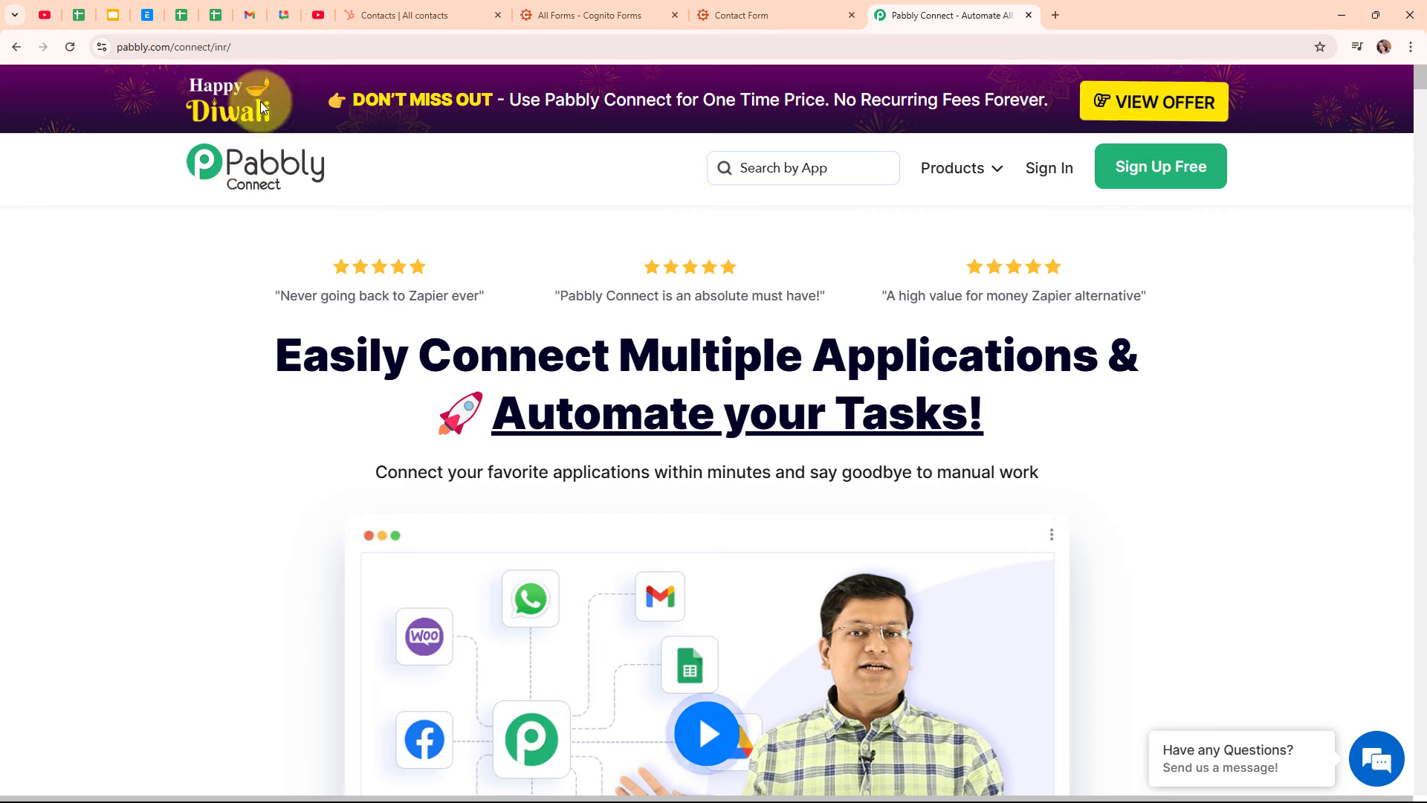
Sign in to Pabbly and launch Pabbly Connect with Access Now from the All Pabbly Apps page
click(278, 51)
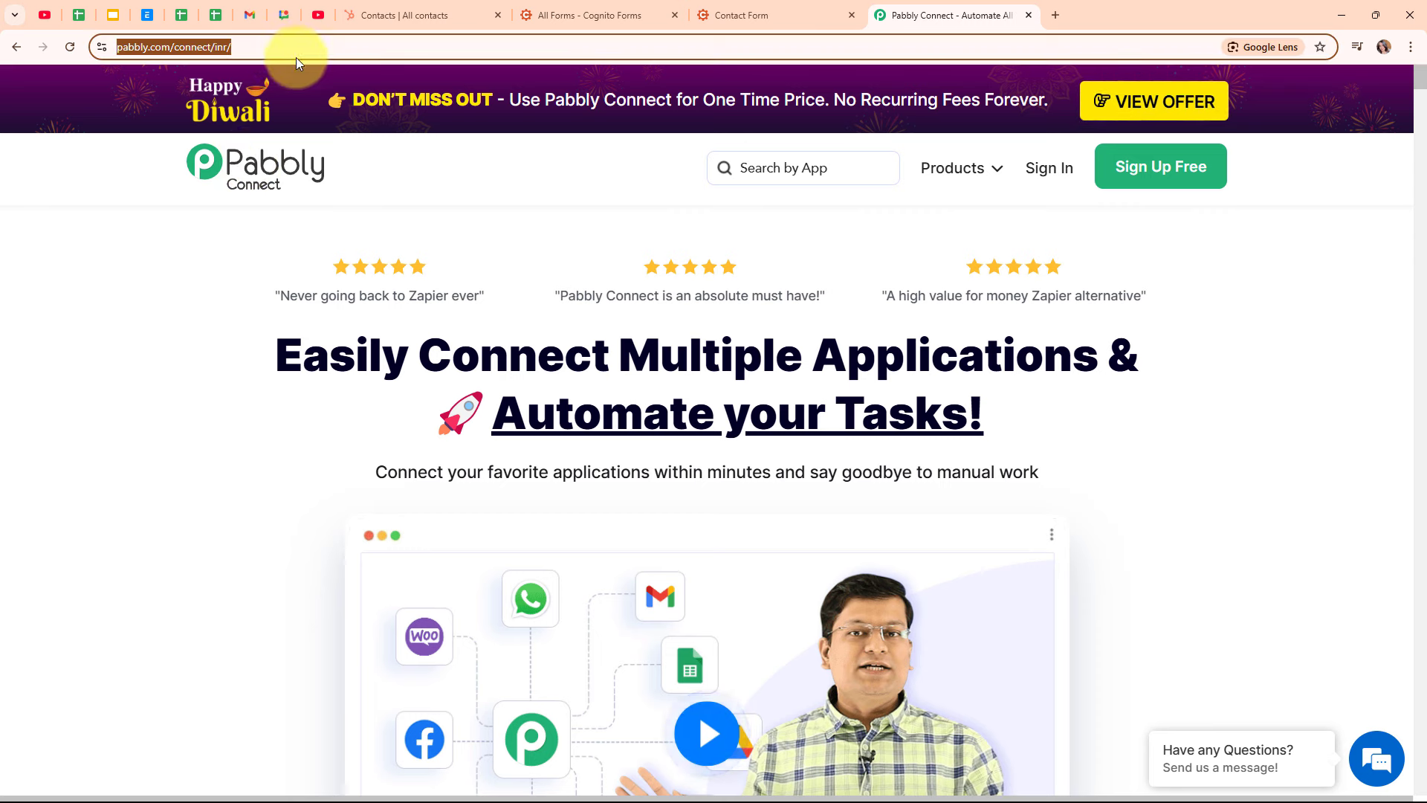
click(350, 194)
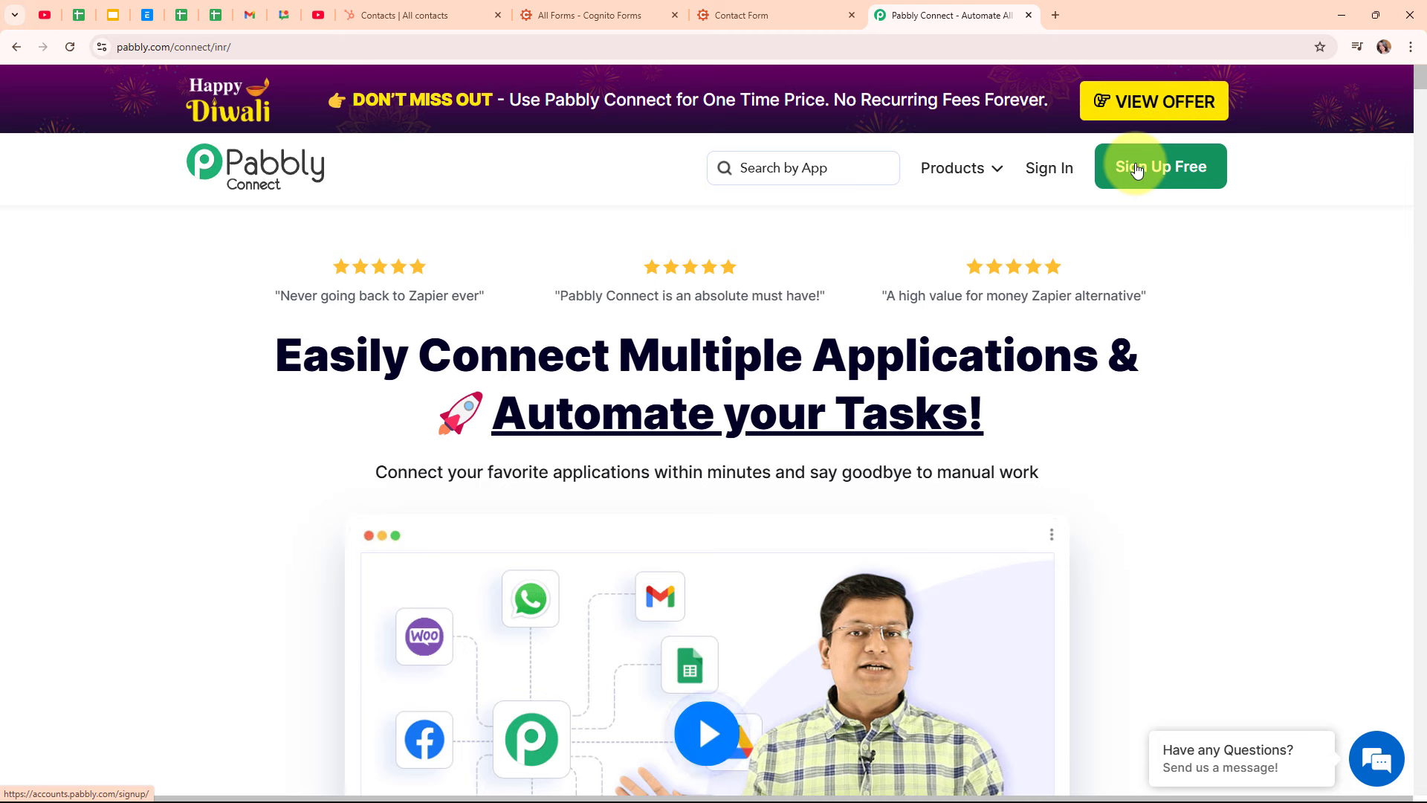
click(1031, 170)
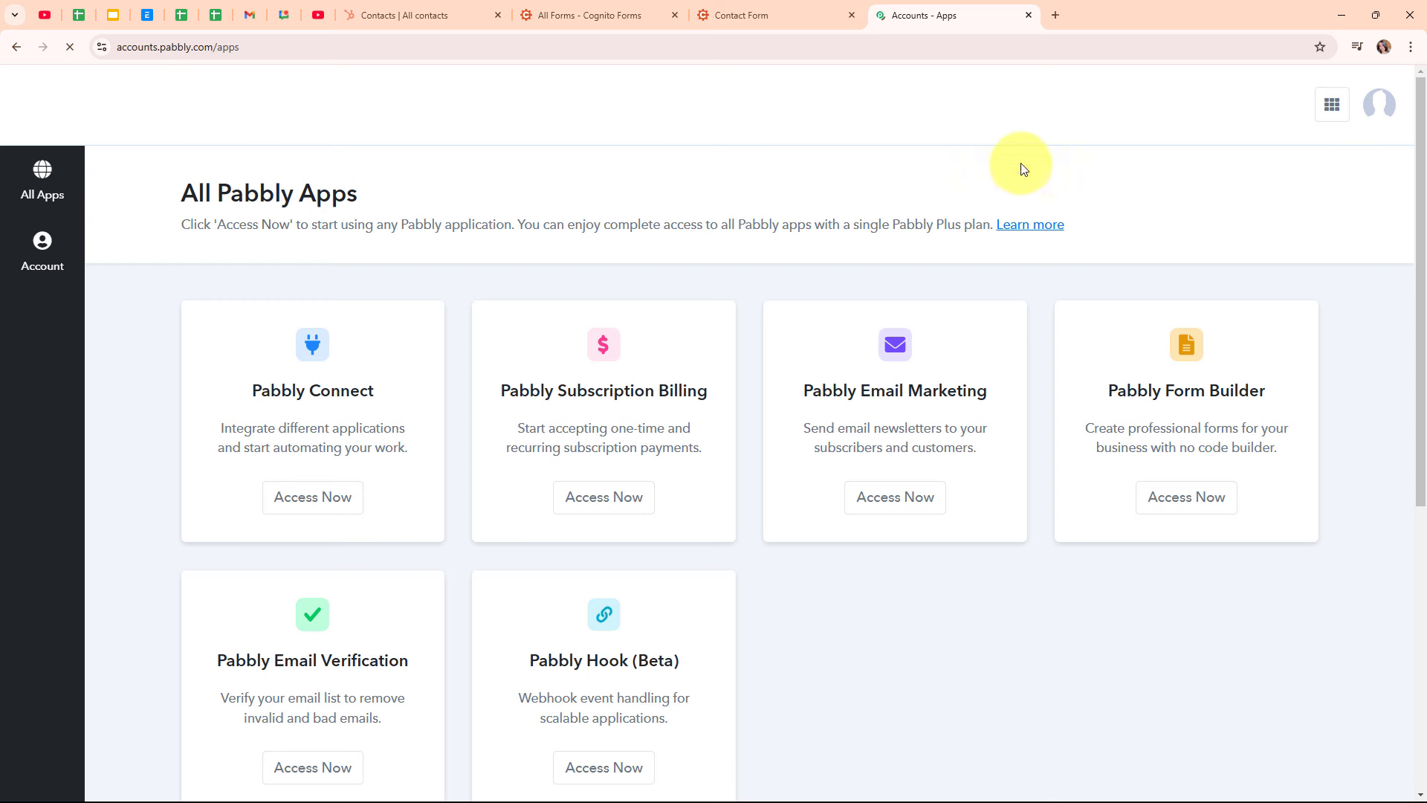
drag(188, 191, 455, 191)
click(456, 191)
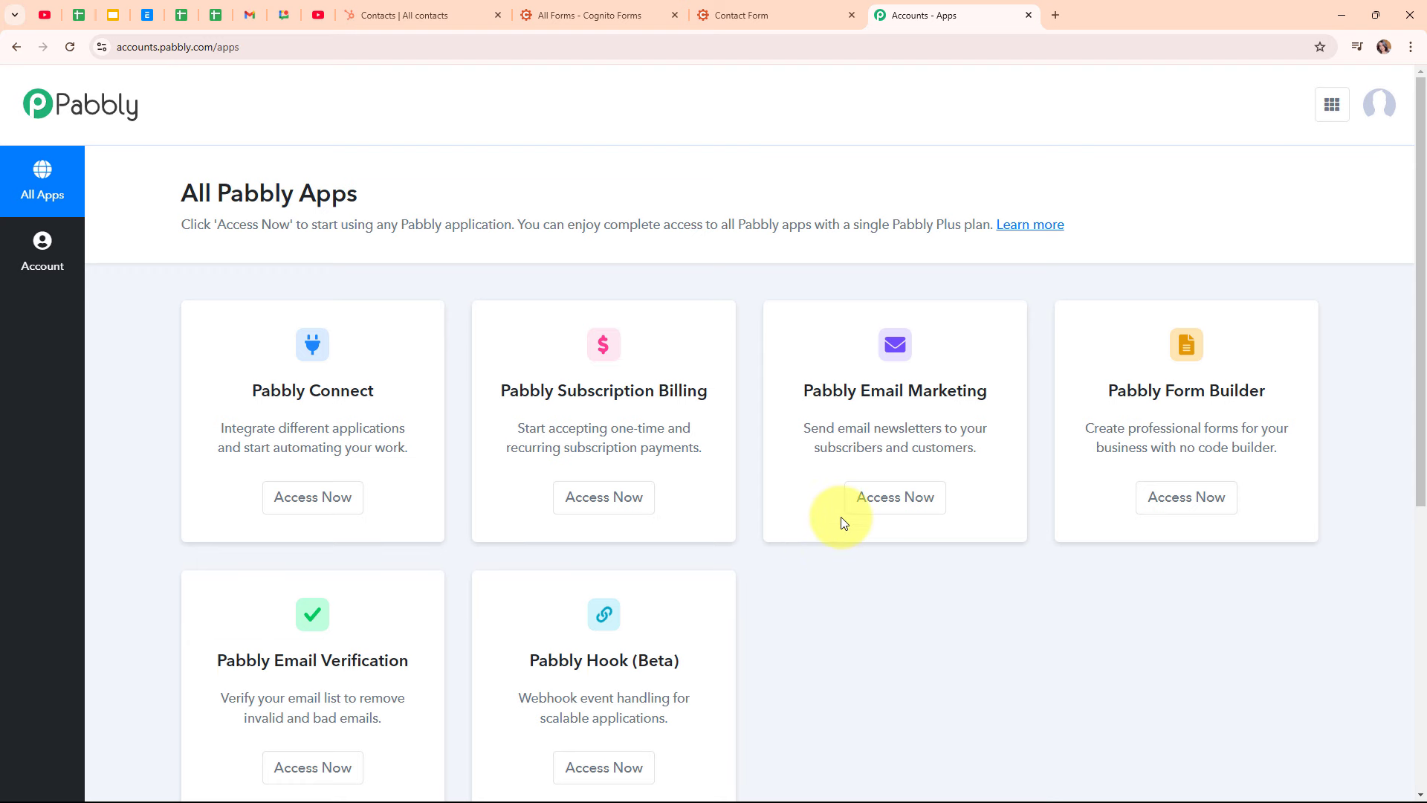
click(335, 515)
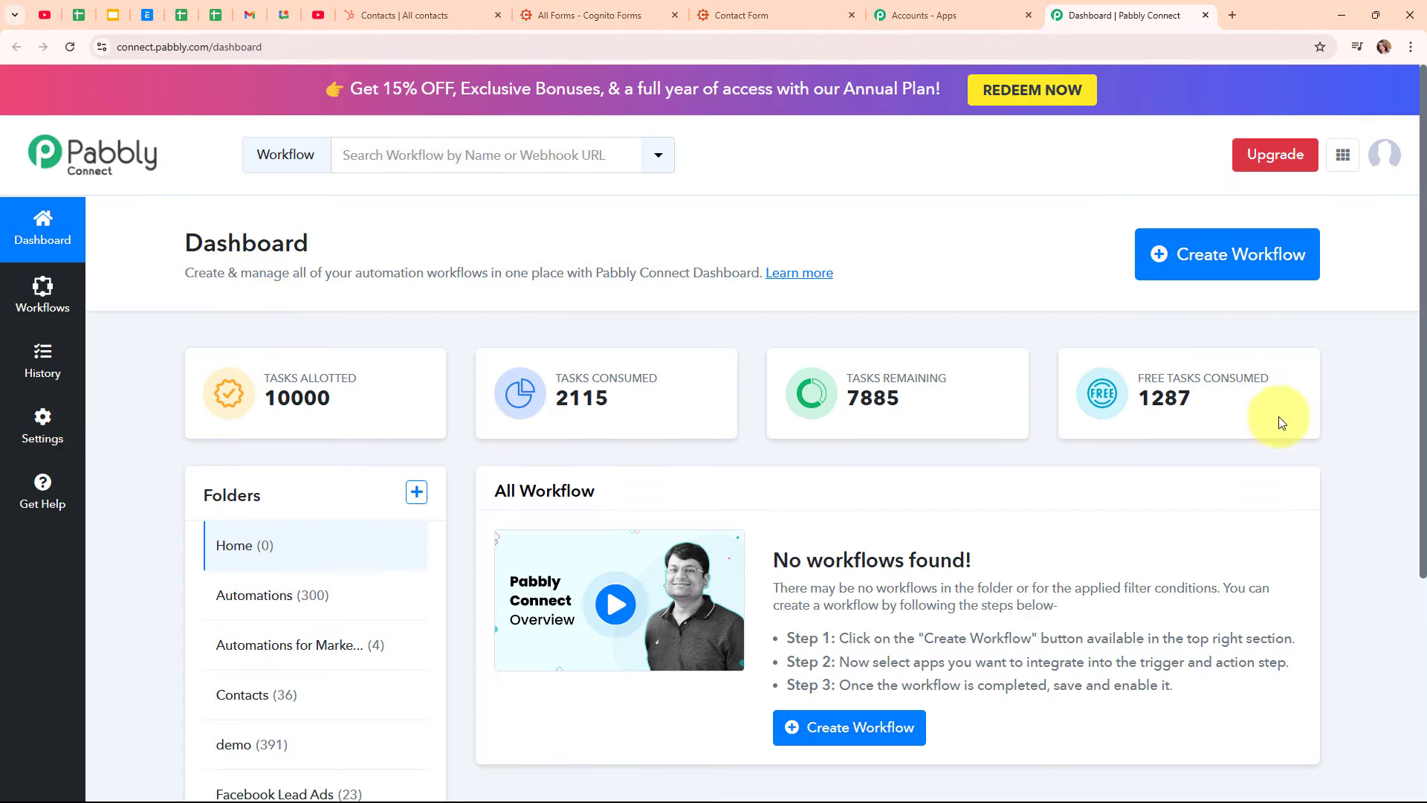
Start a new workflow named 'Create HubSpot Contact on Cognito Forms Submission' in the Automations folder
click(1239, 264)
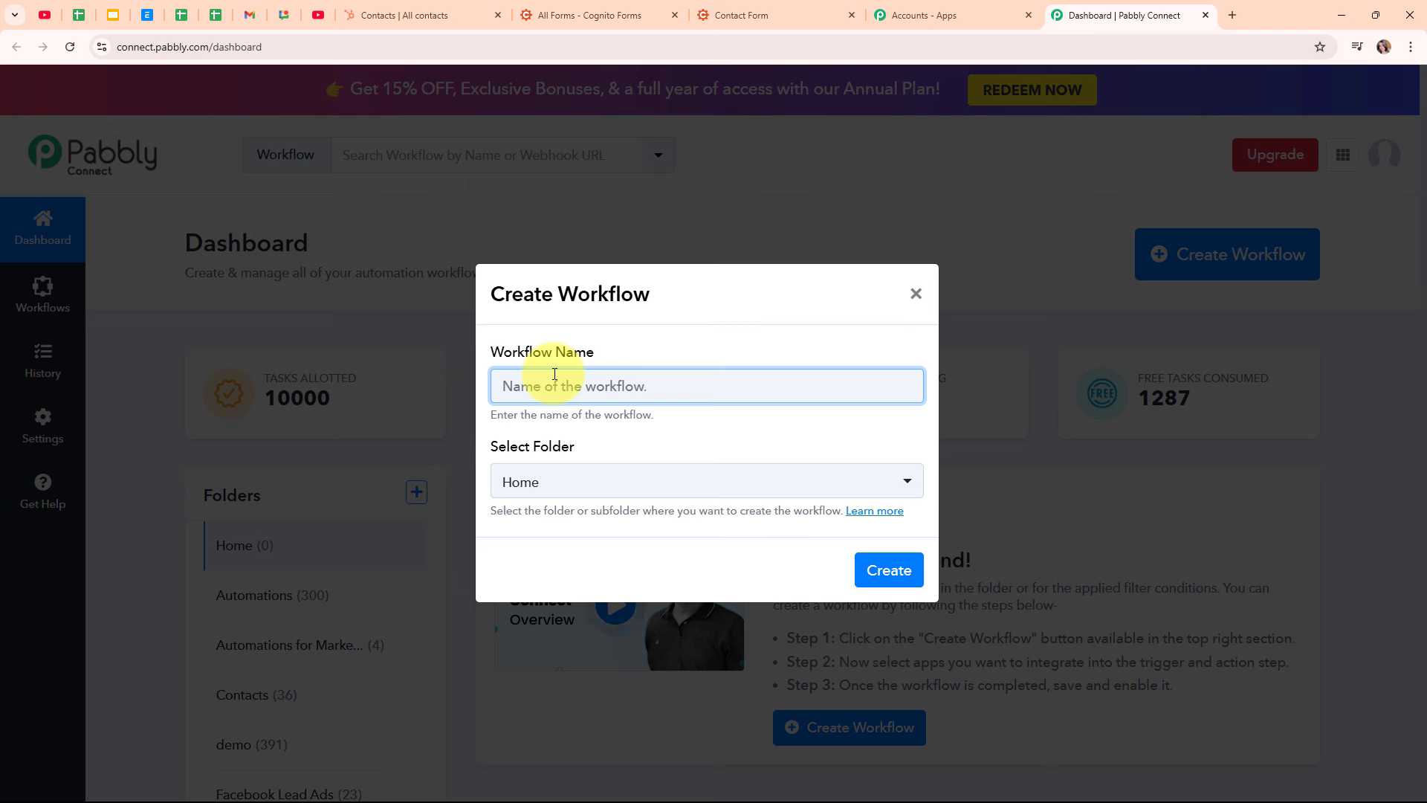
text(Create HubSpot Contact on Cognito Forms Submission)
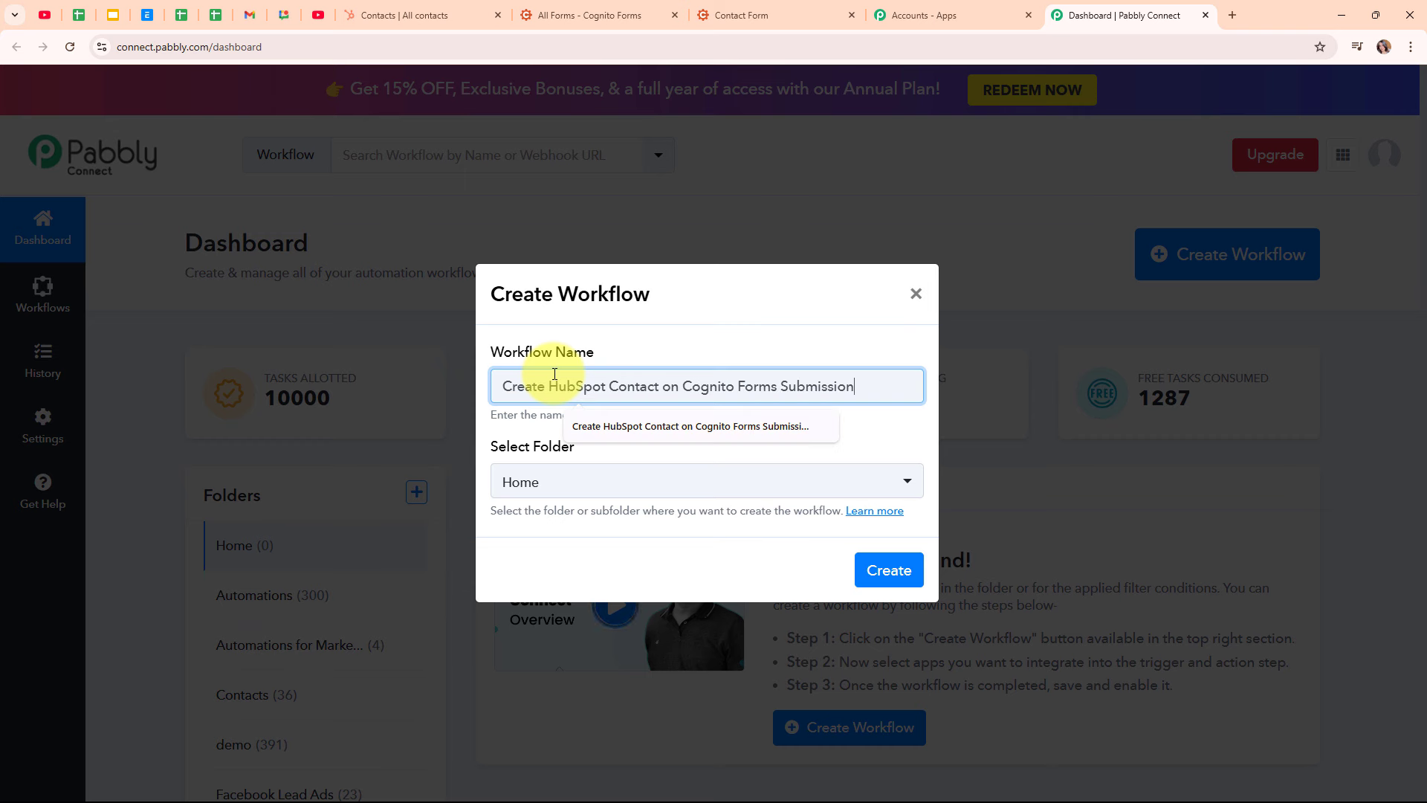
click(924, 431)
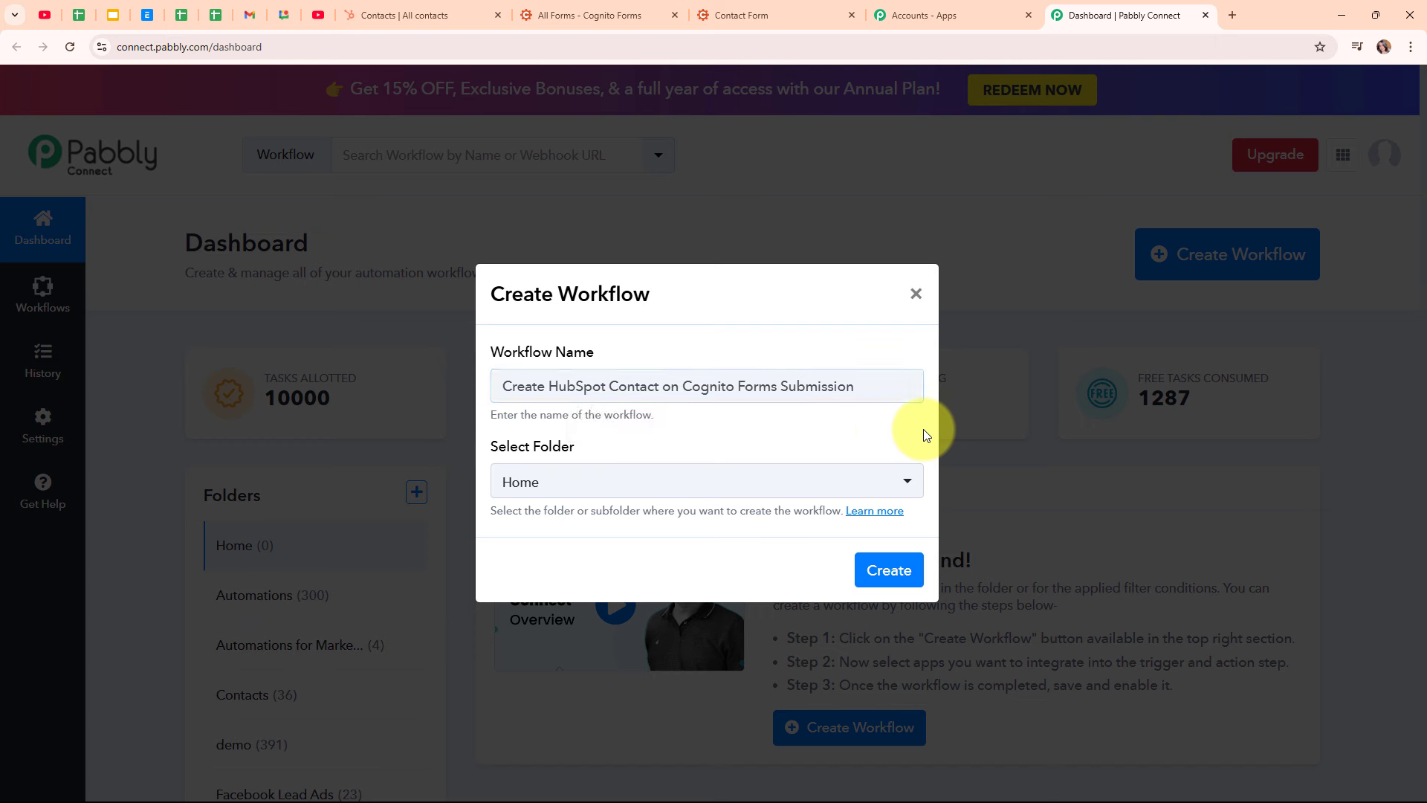
click(736, 489)
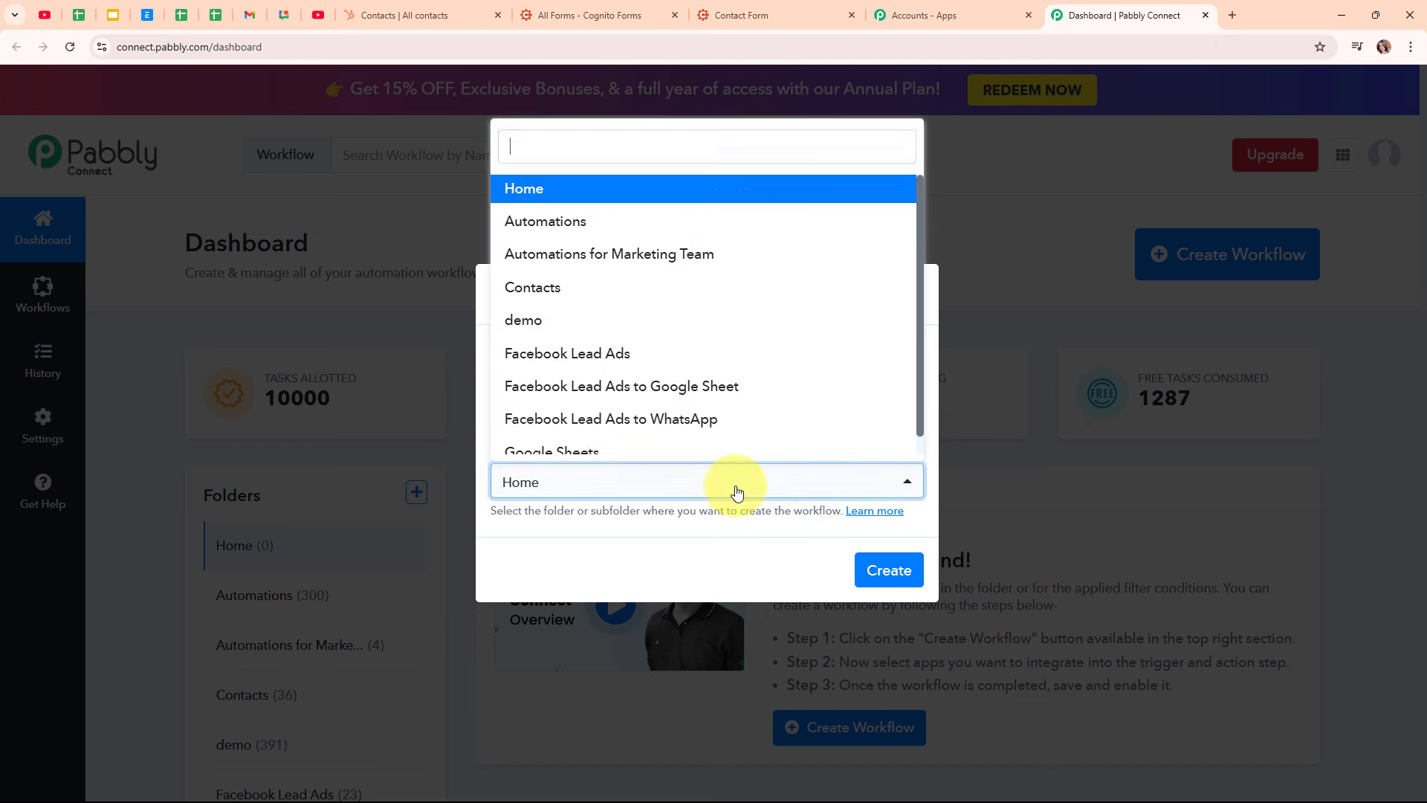
click(610, 222)
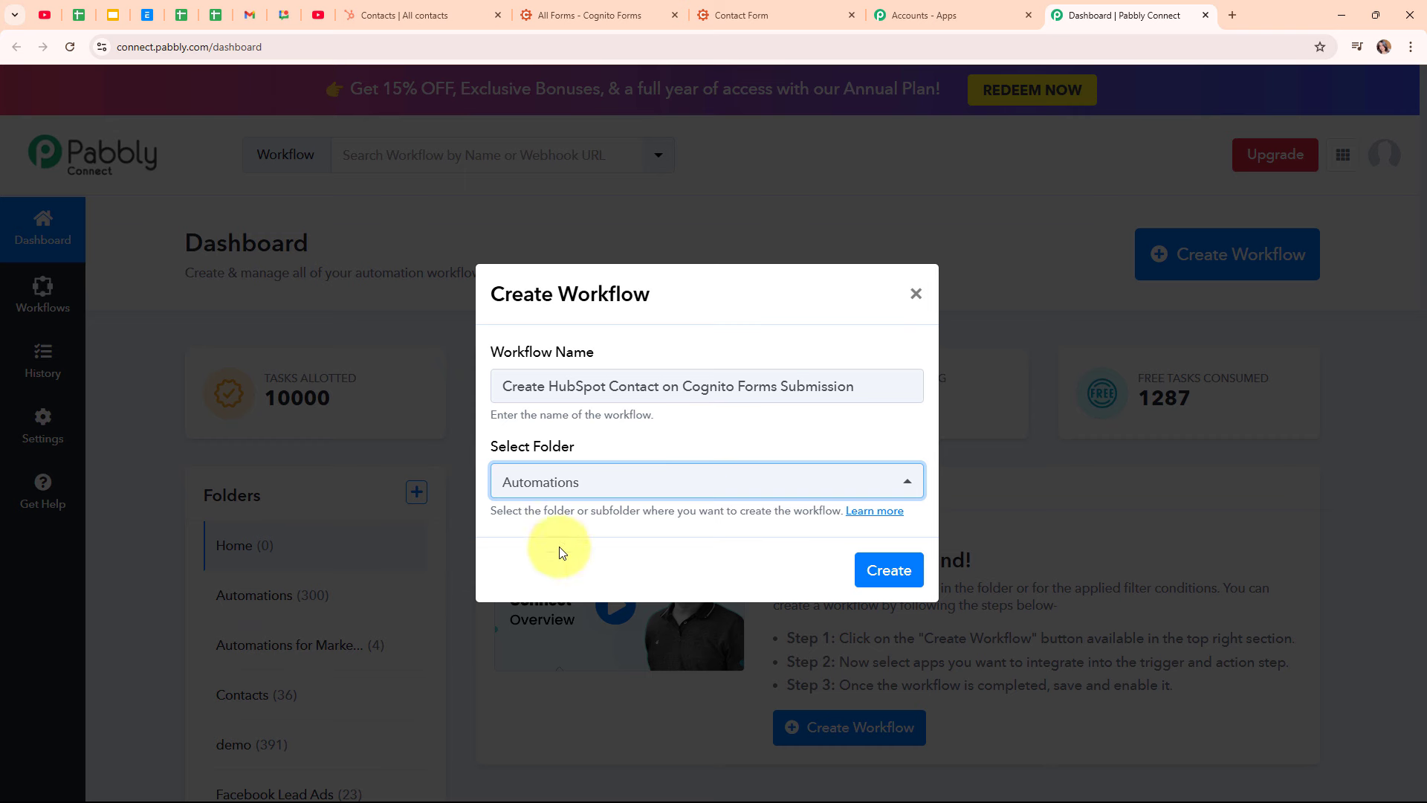
Look through the folders help page, then close it
click(888, 515)
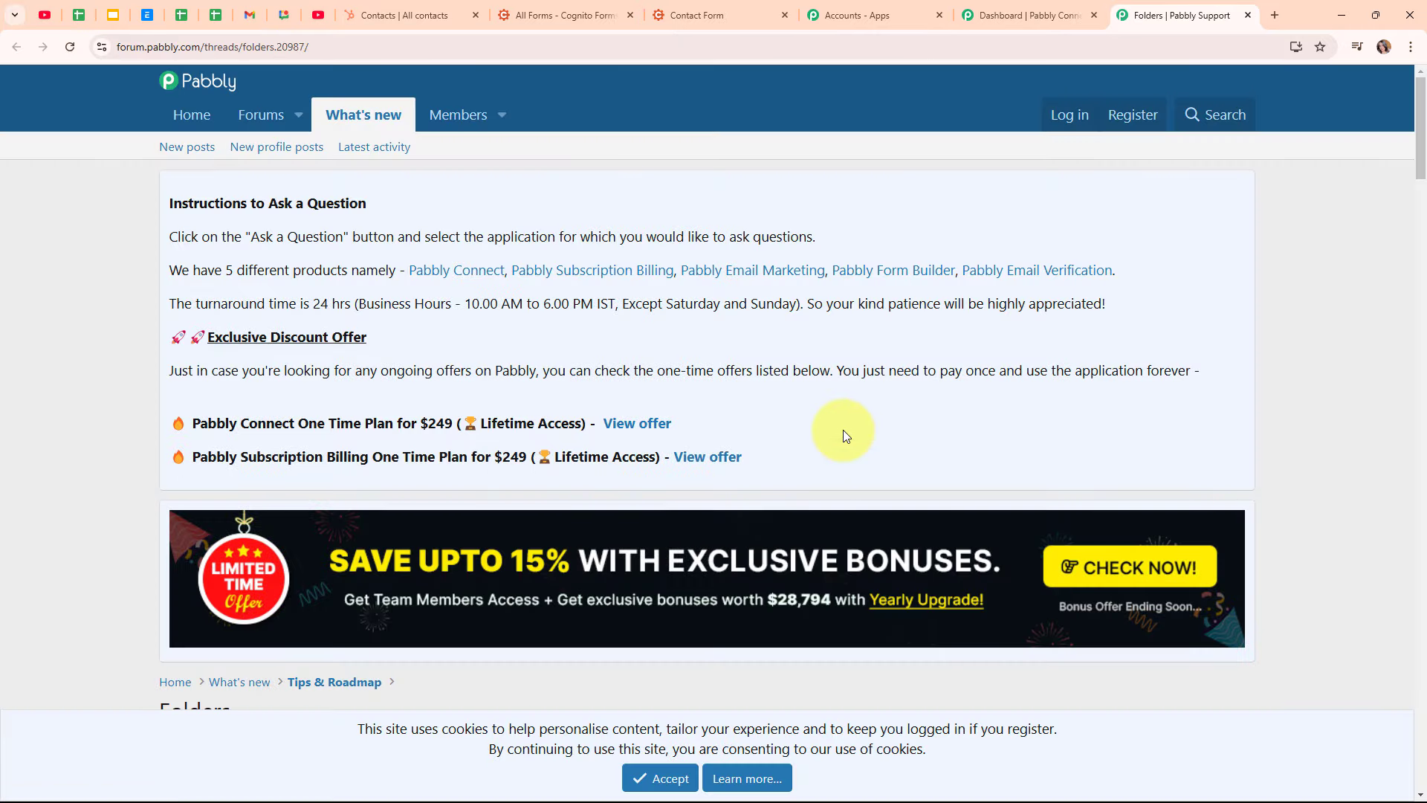
scroll(843, 431, down, 4)
scroll(842, 429, down, 6)
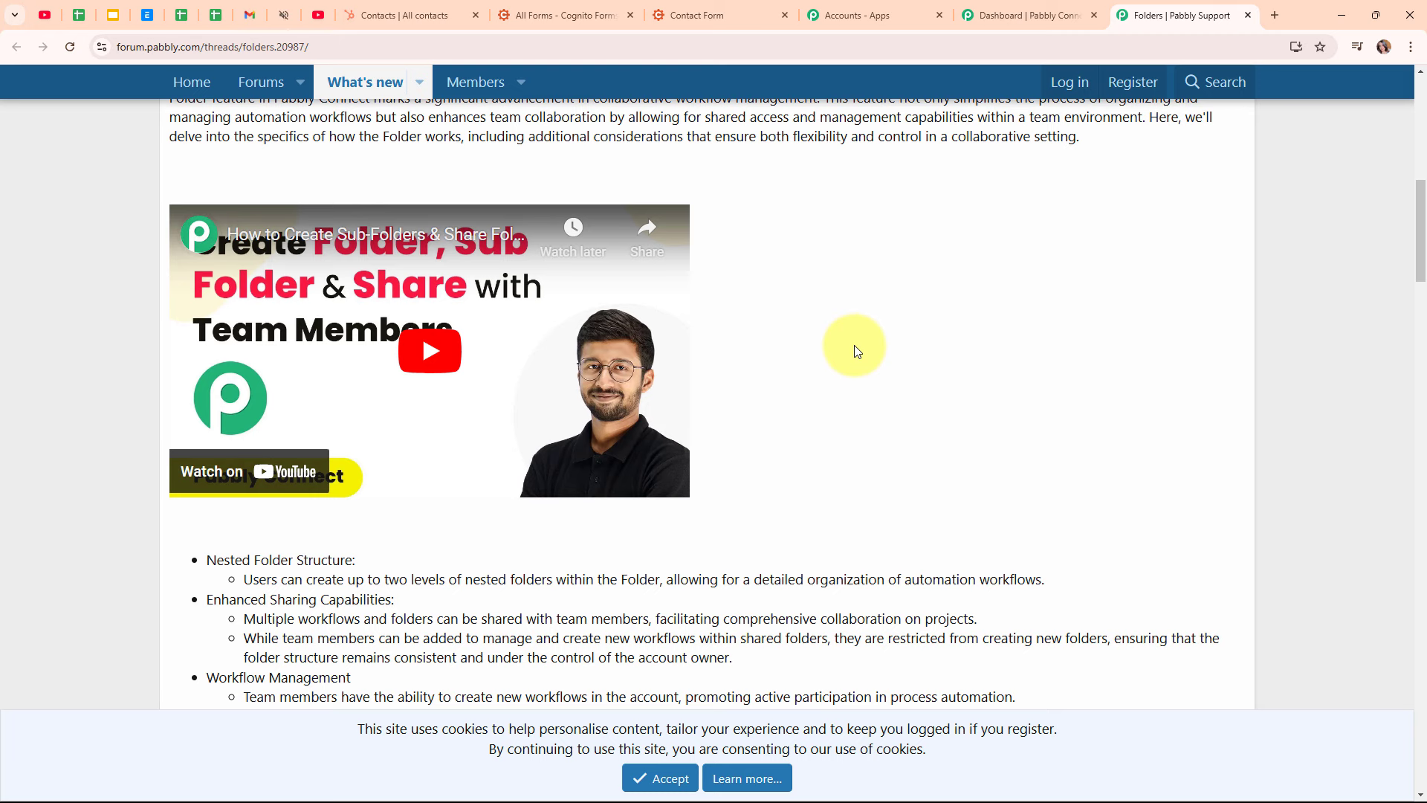
click(1244, 19)
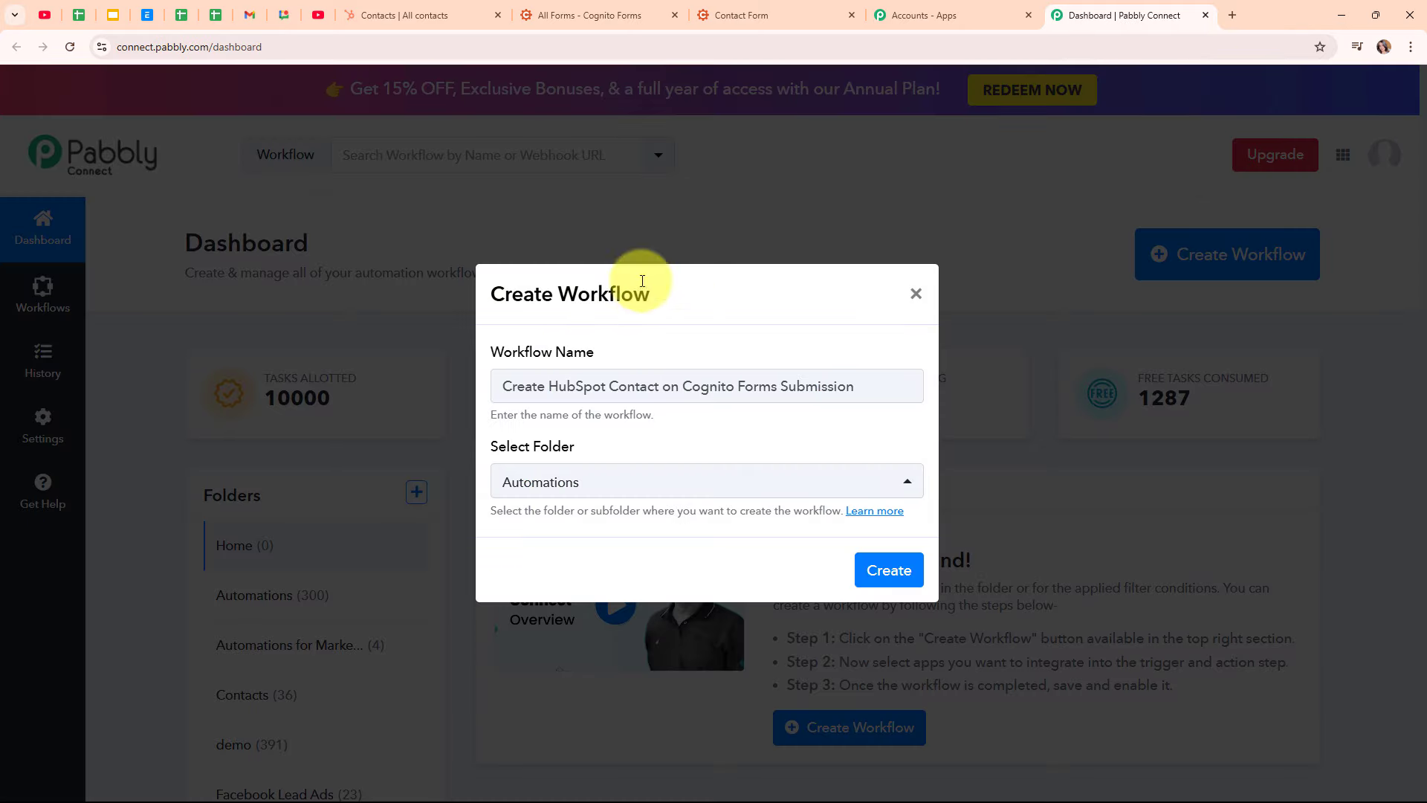
Create the workflow and choose Cognito Forms as its trigger app after searching 'Cog'
click(881, 571)
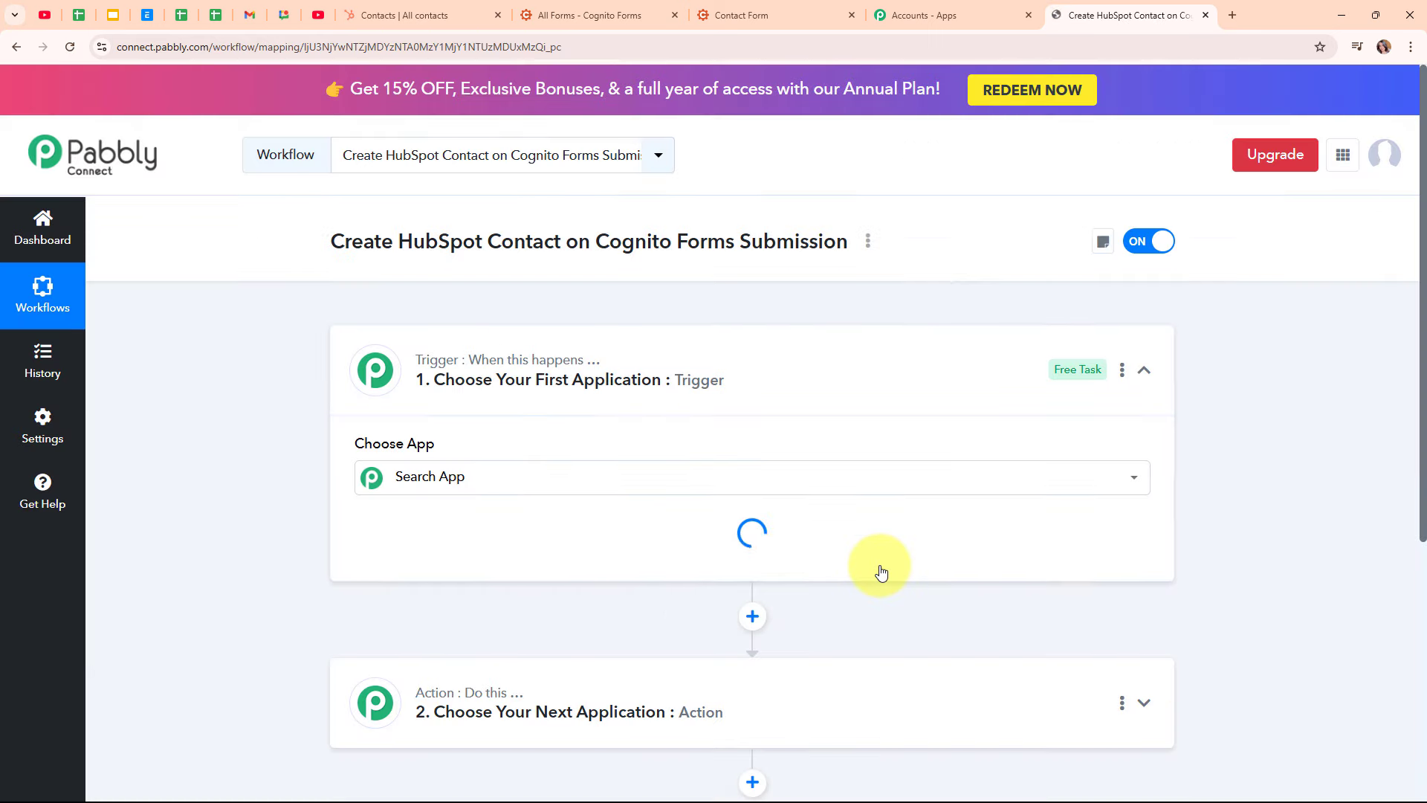
click(1144, 369)
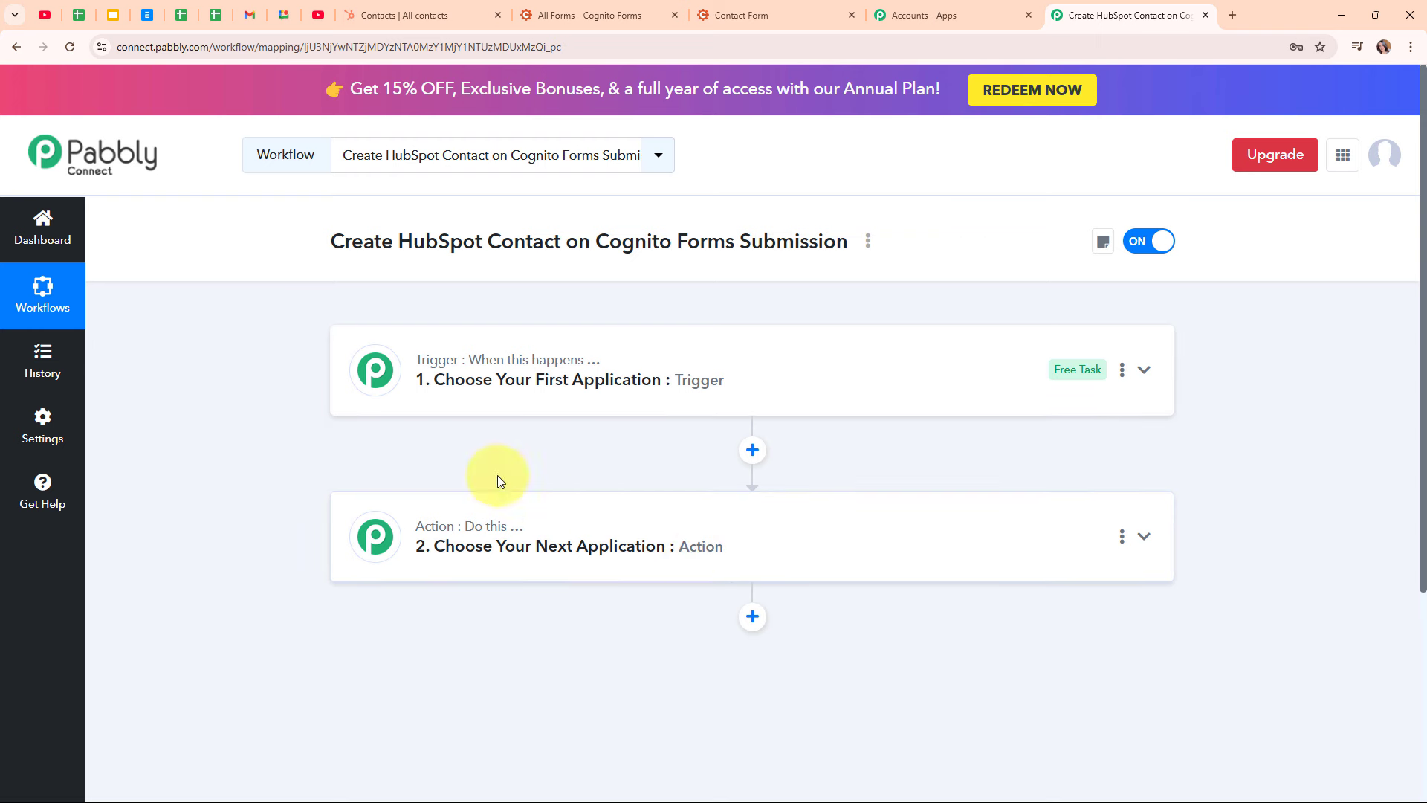
mouse_move(499, 545)
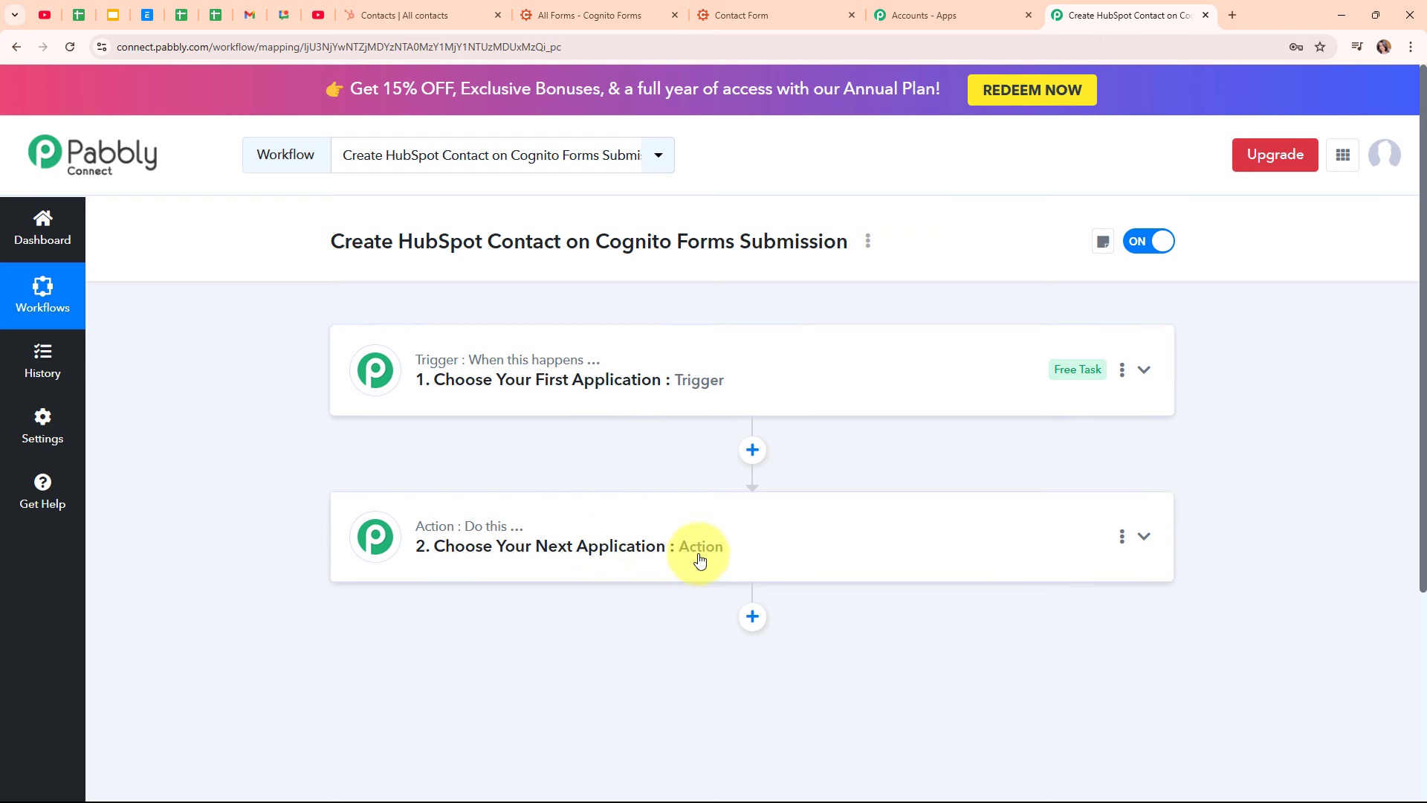
click(1002, 402)
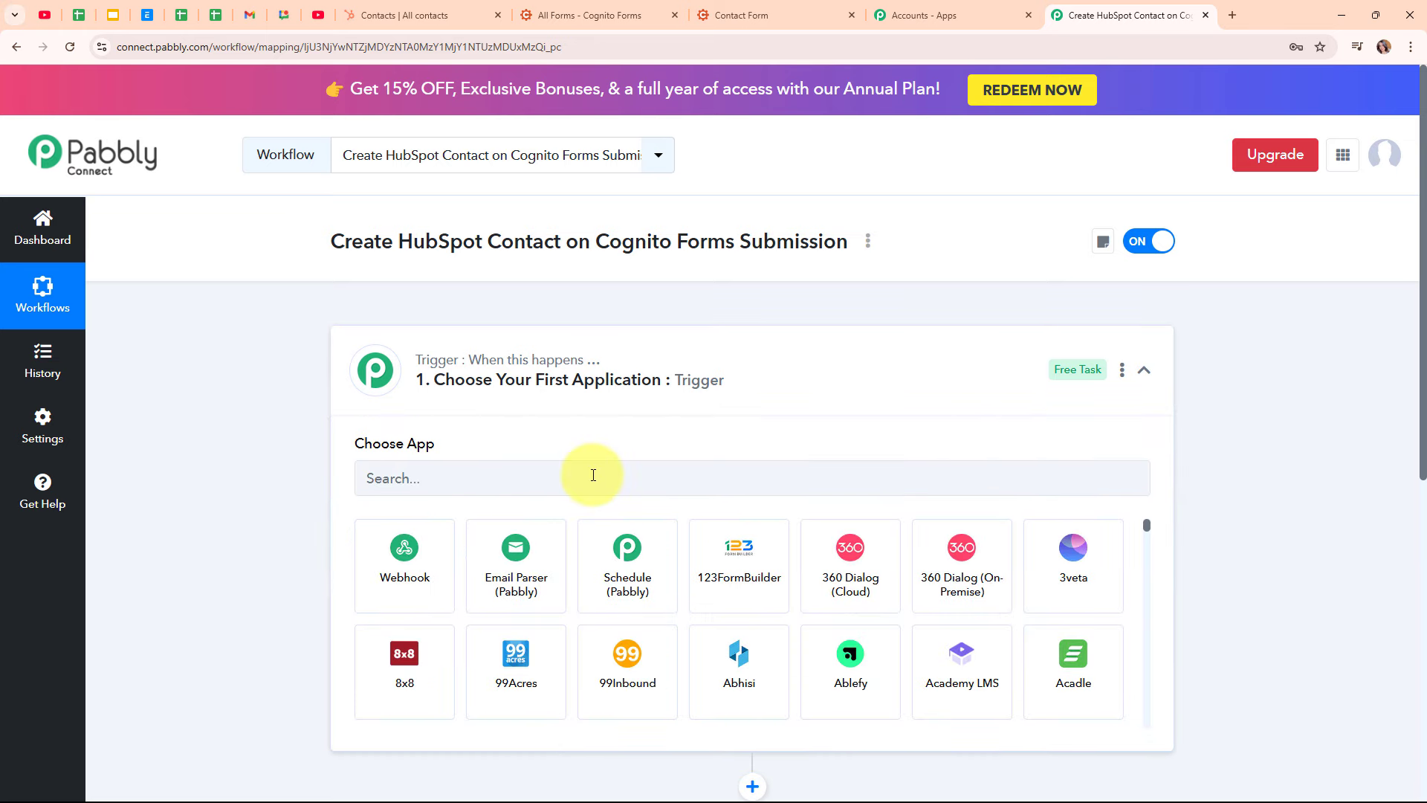
click(593, 474)
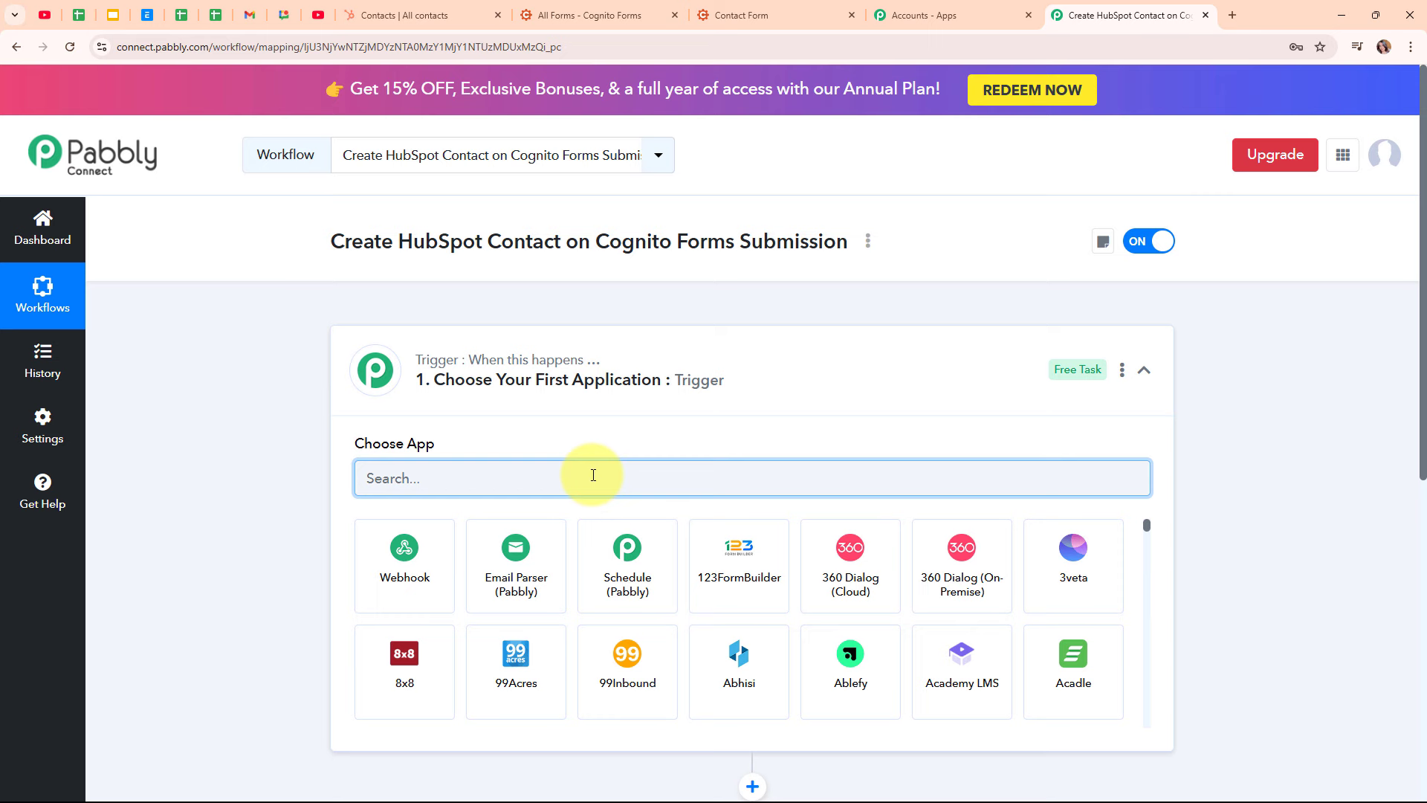
text(Co)
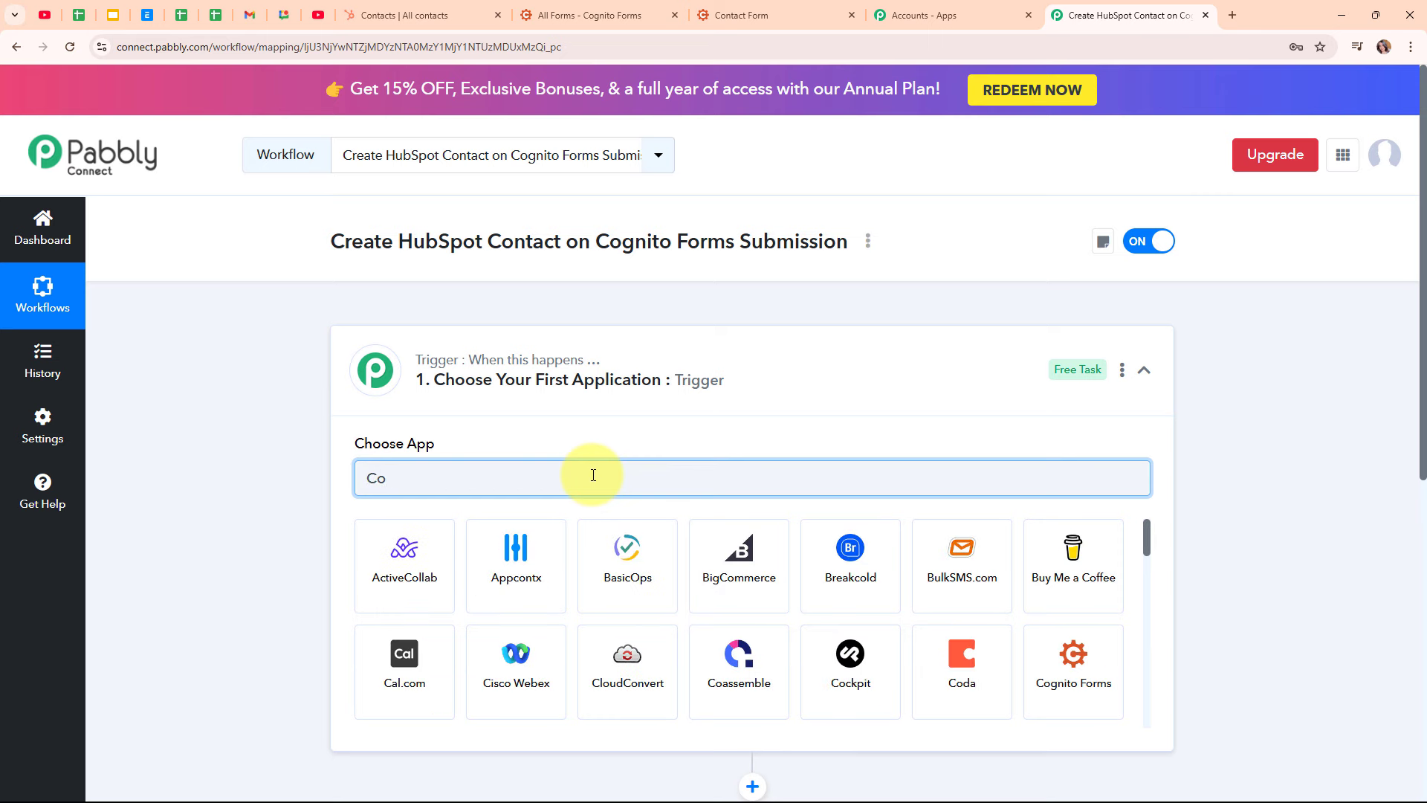
text(g)
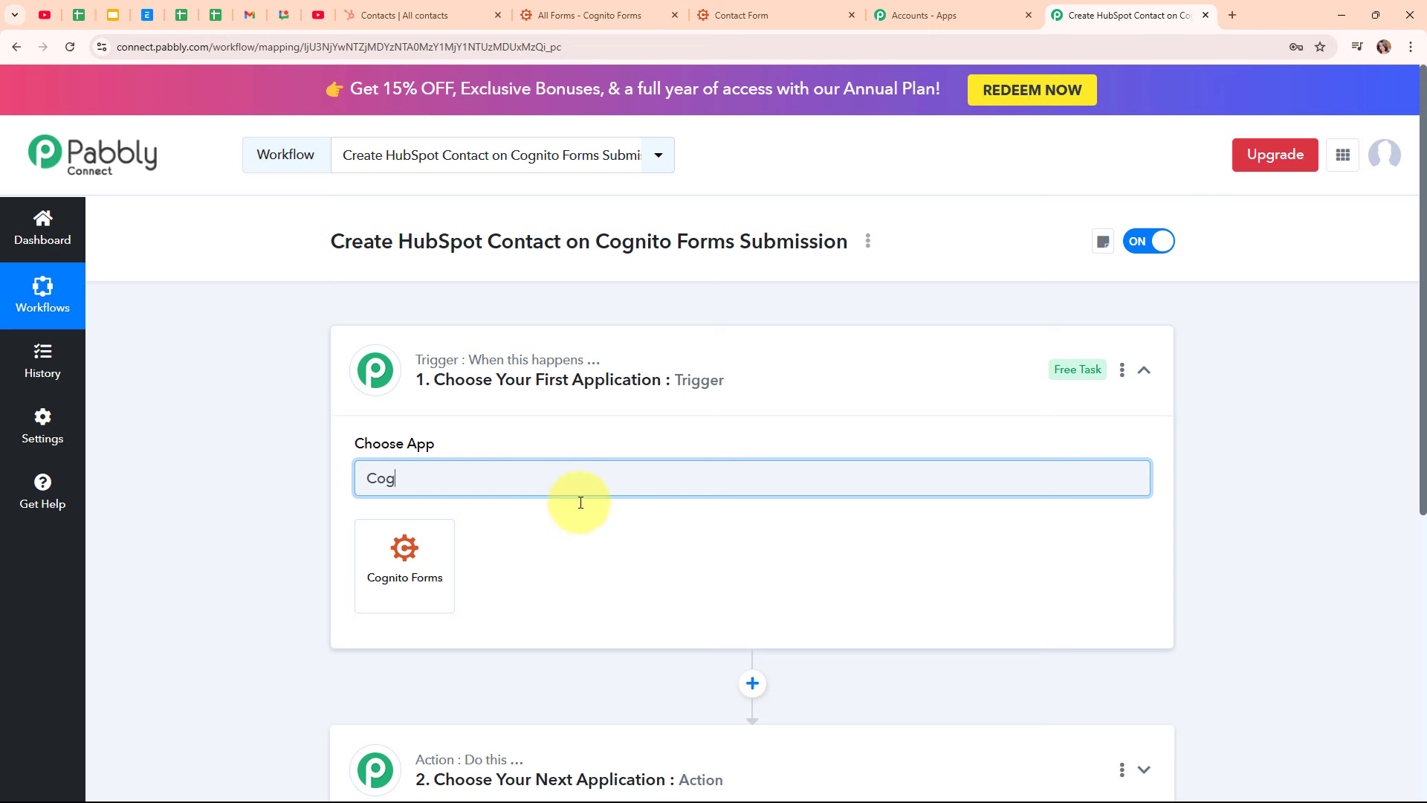
click(406, 553)
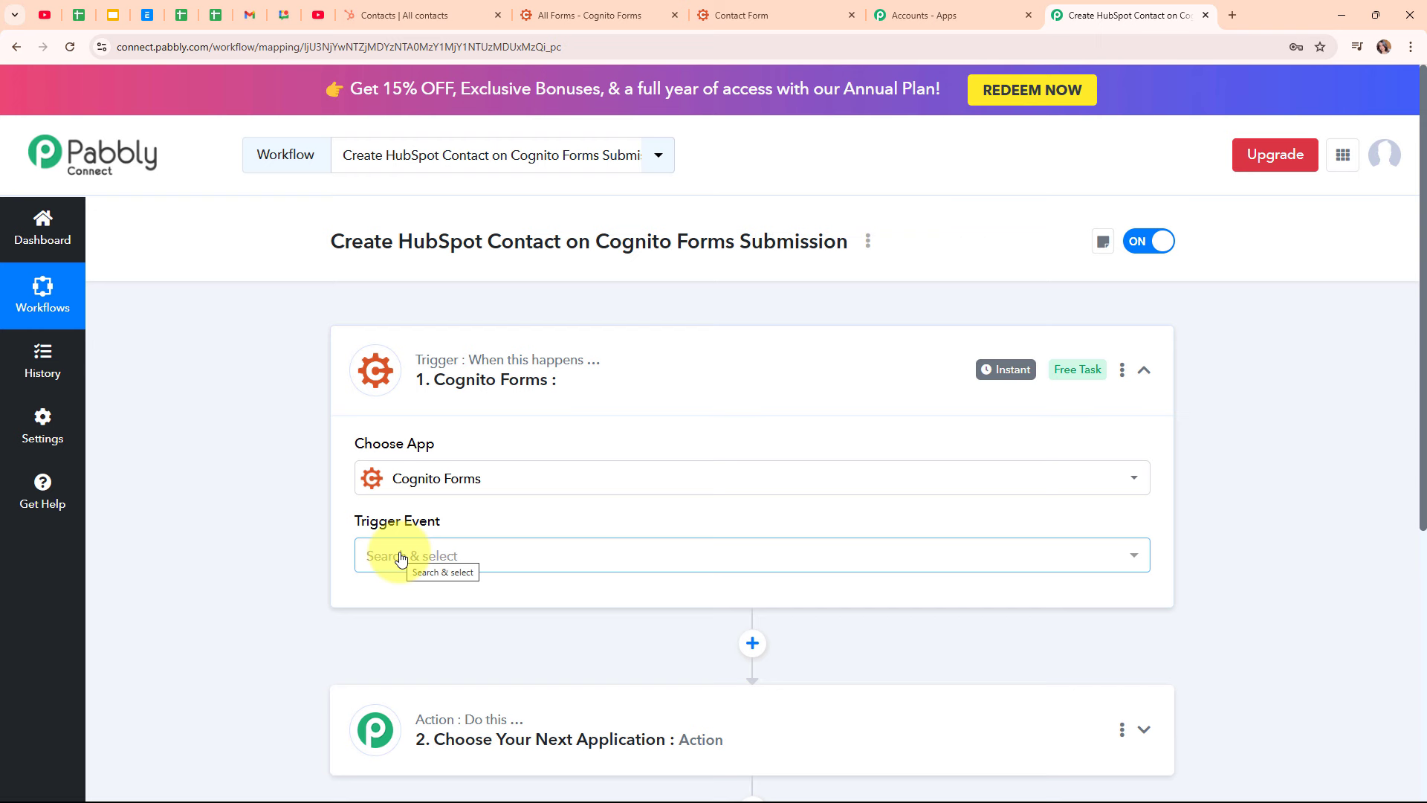
Set the trigger event to New Entry, copy its webhook URL and start capturing the webhook response
click(558, 570)
click(561, 653)
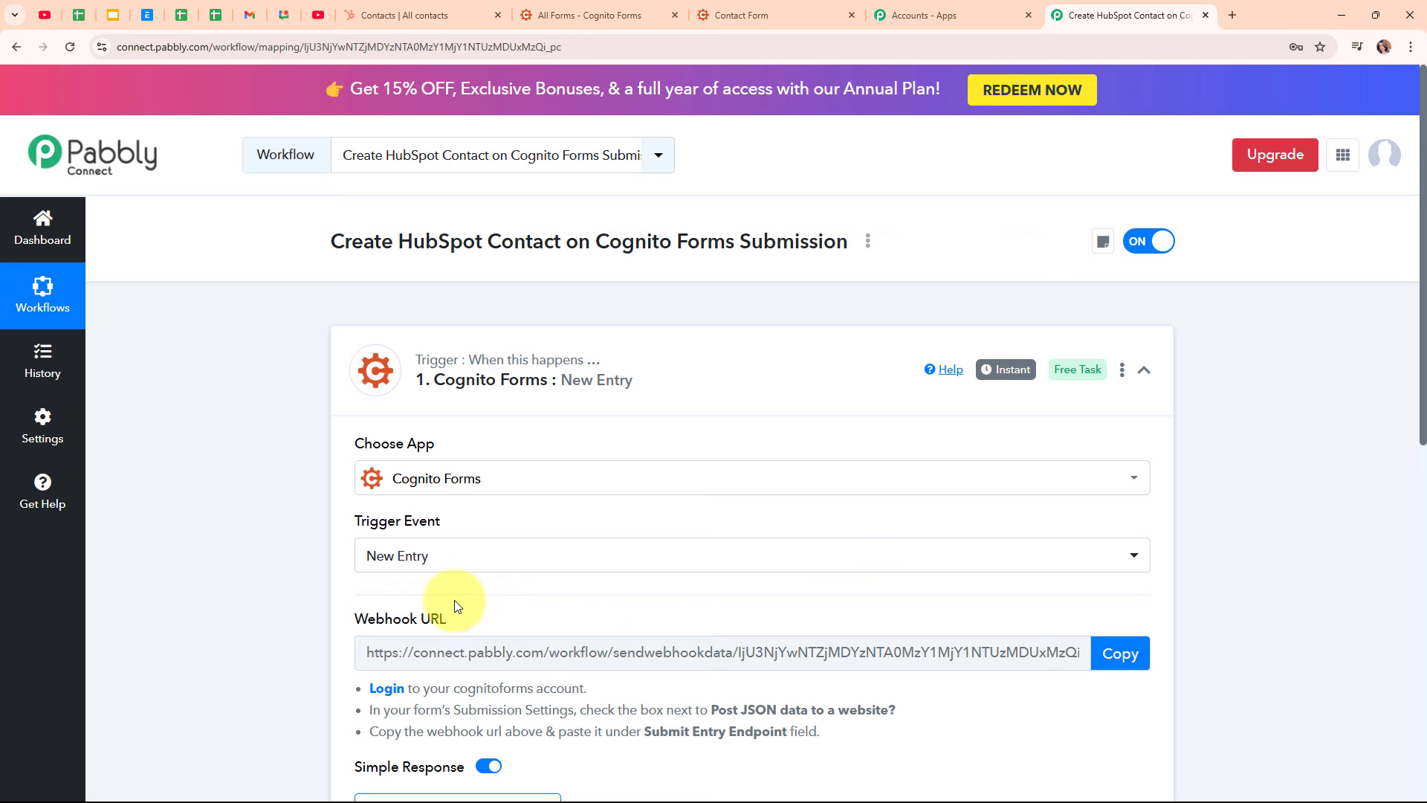
scroll(653, 577, down, 3)
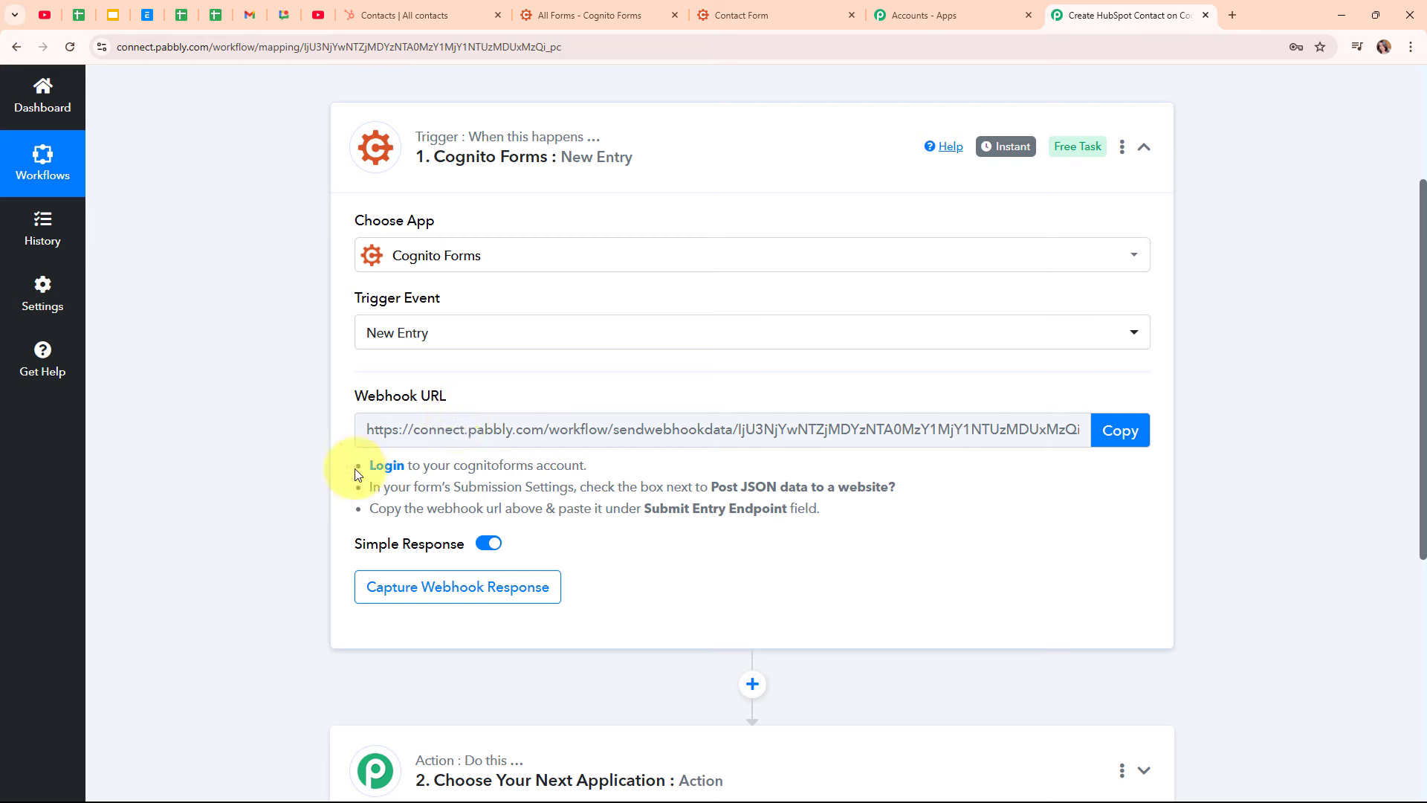
drag(363, 464, 891, 538)
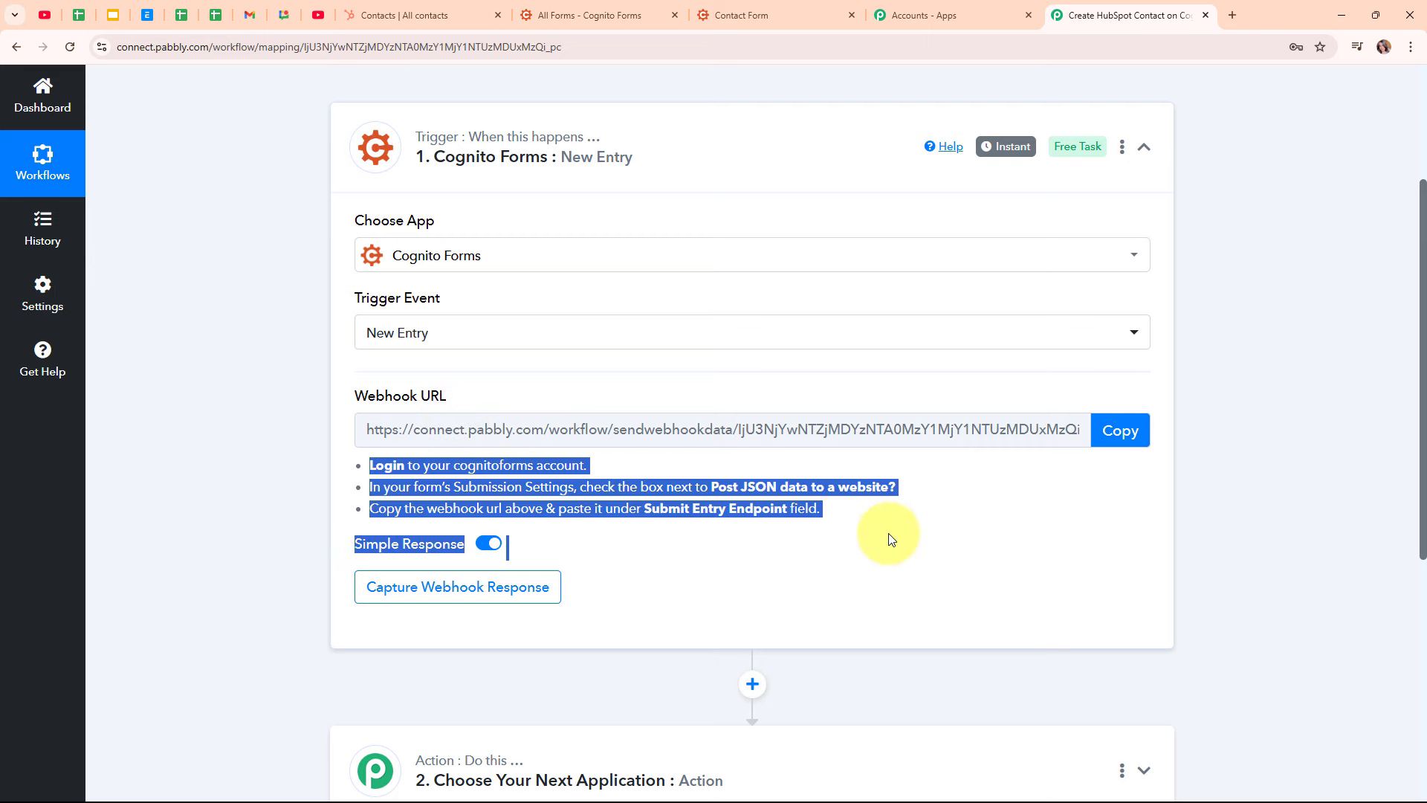
click(891, 538)
click(1110, 431)
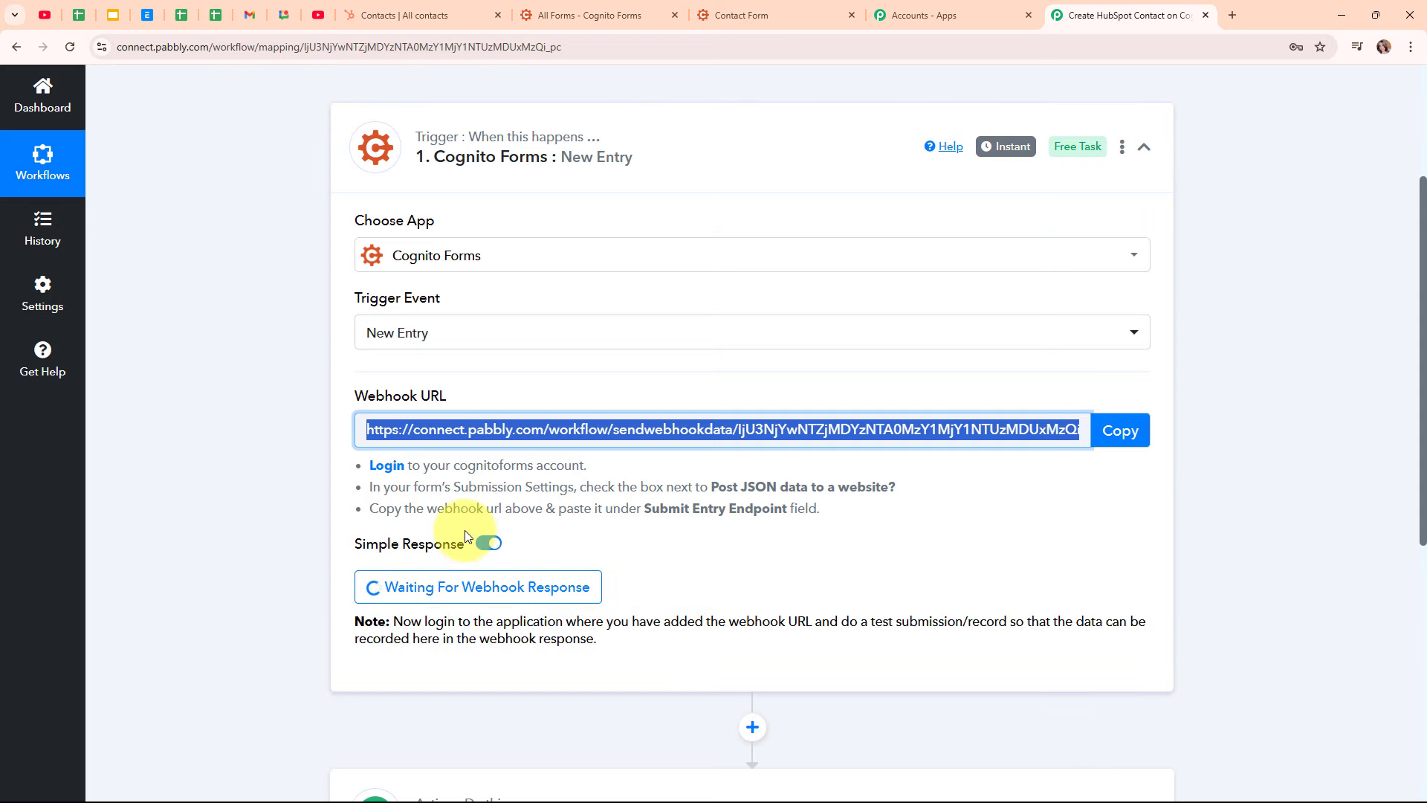
click(568, 9)
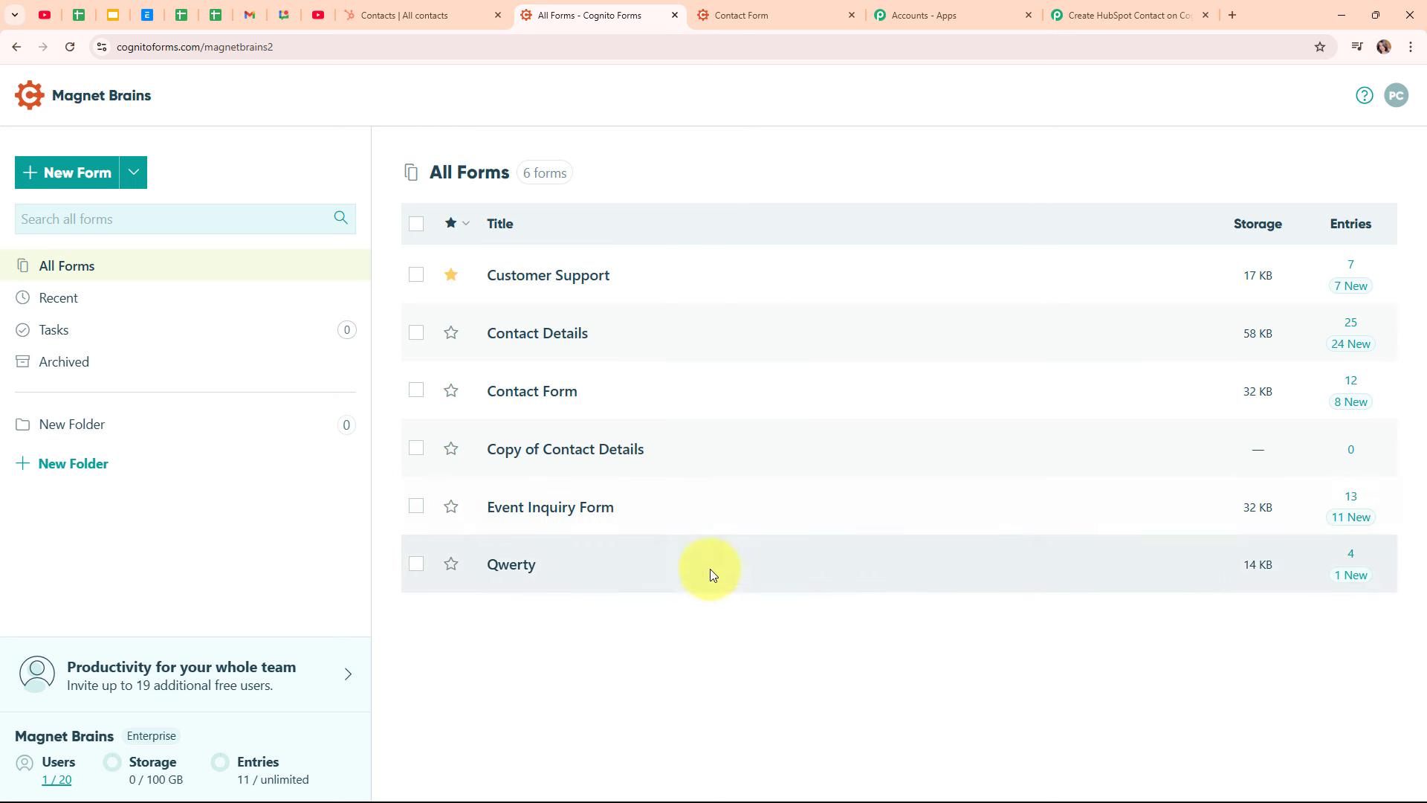
Open the Contact Form and expand its Post JSON Data to a Website settings
mouse_move(711, 578)
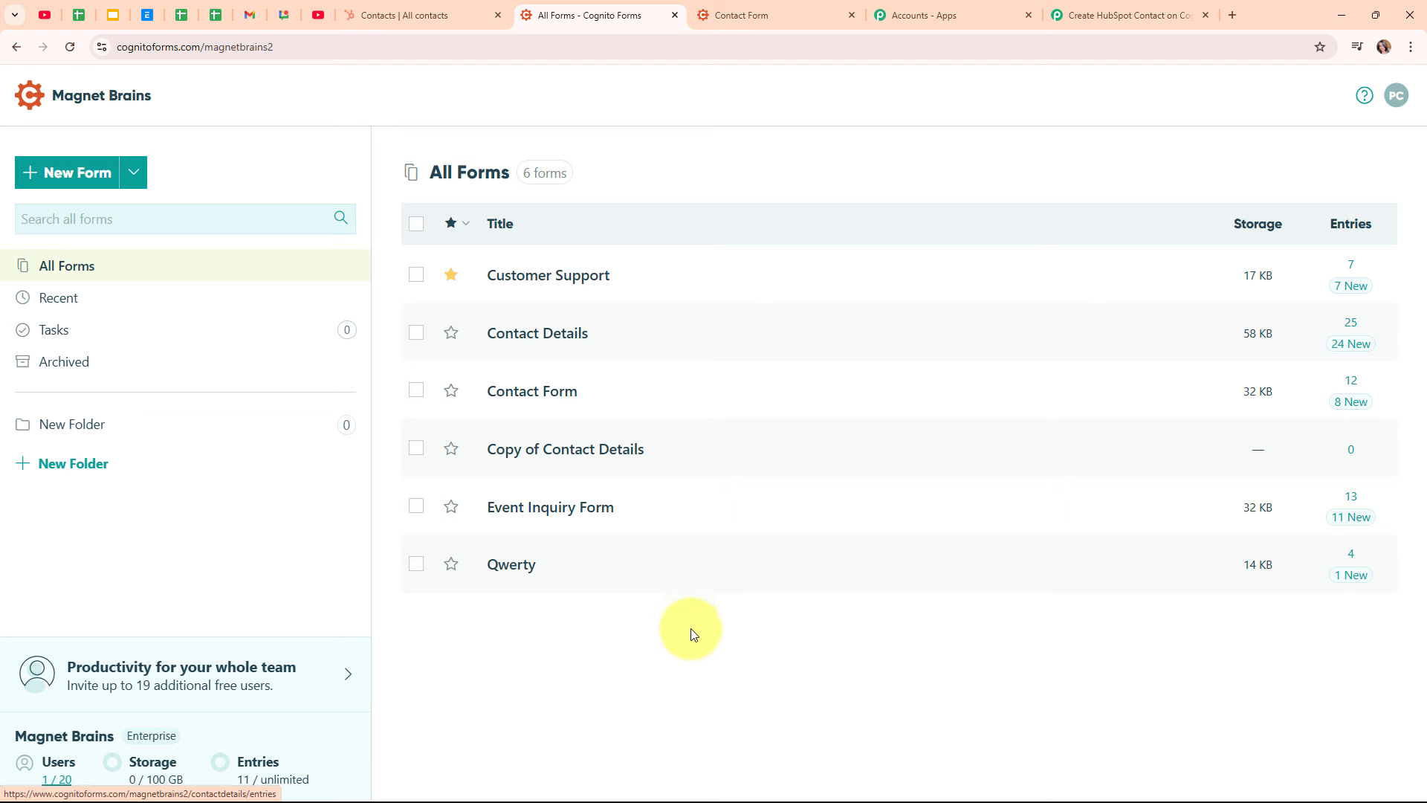
mouse_move(547, 398)
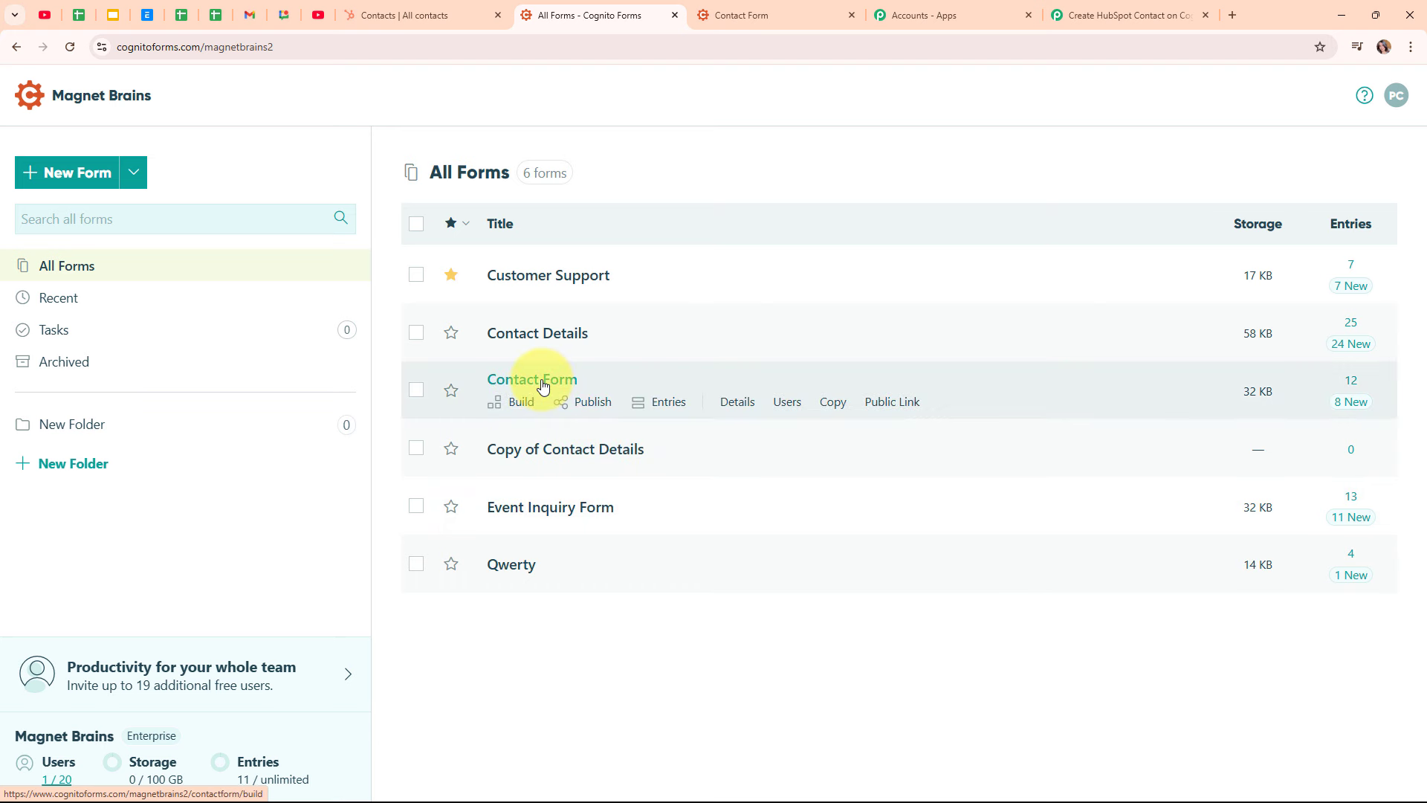
click(543, 383)
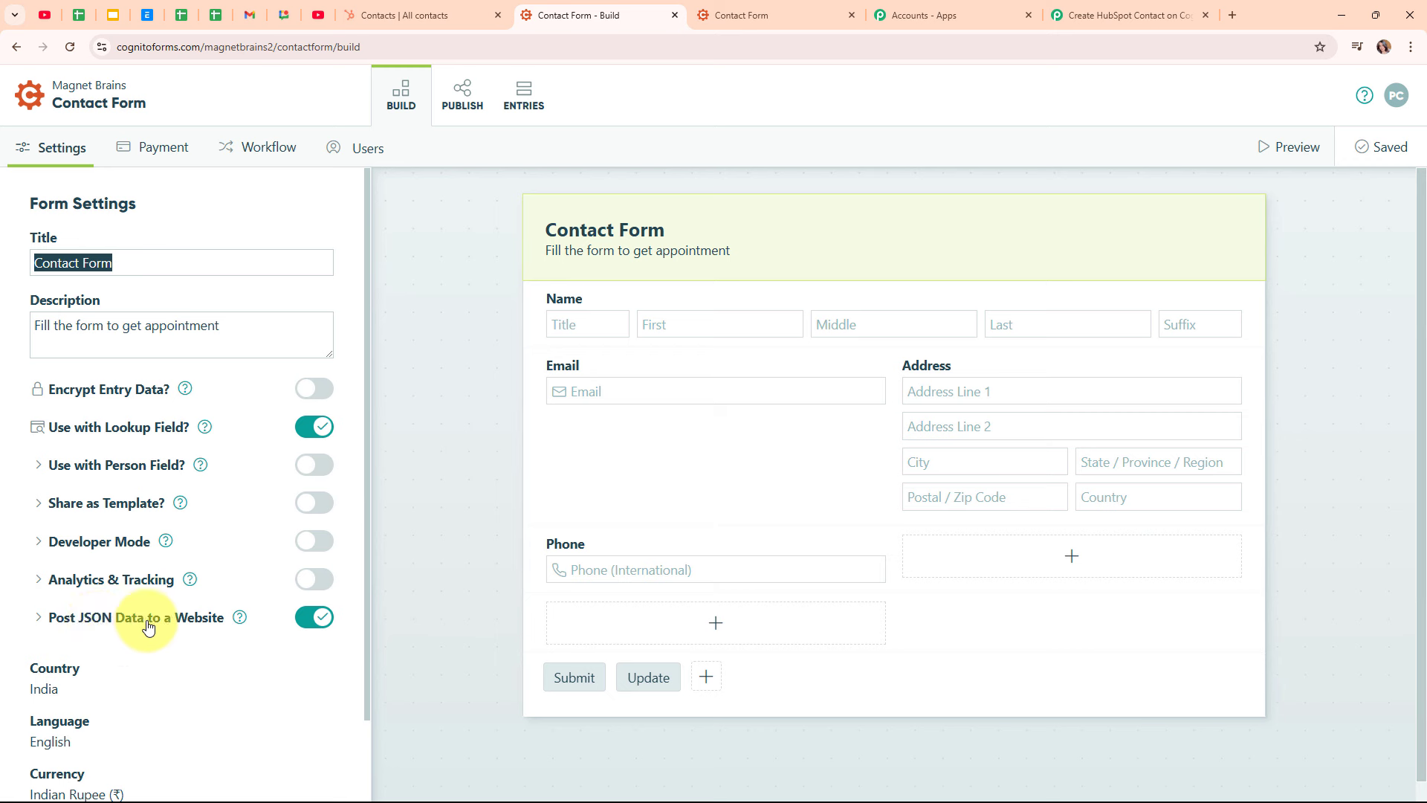
click(148, 627)
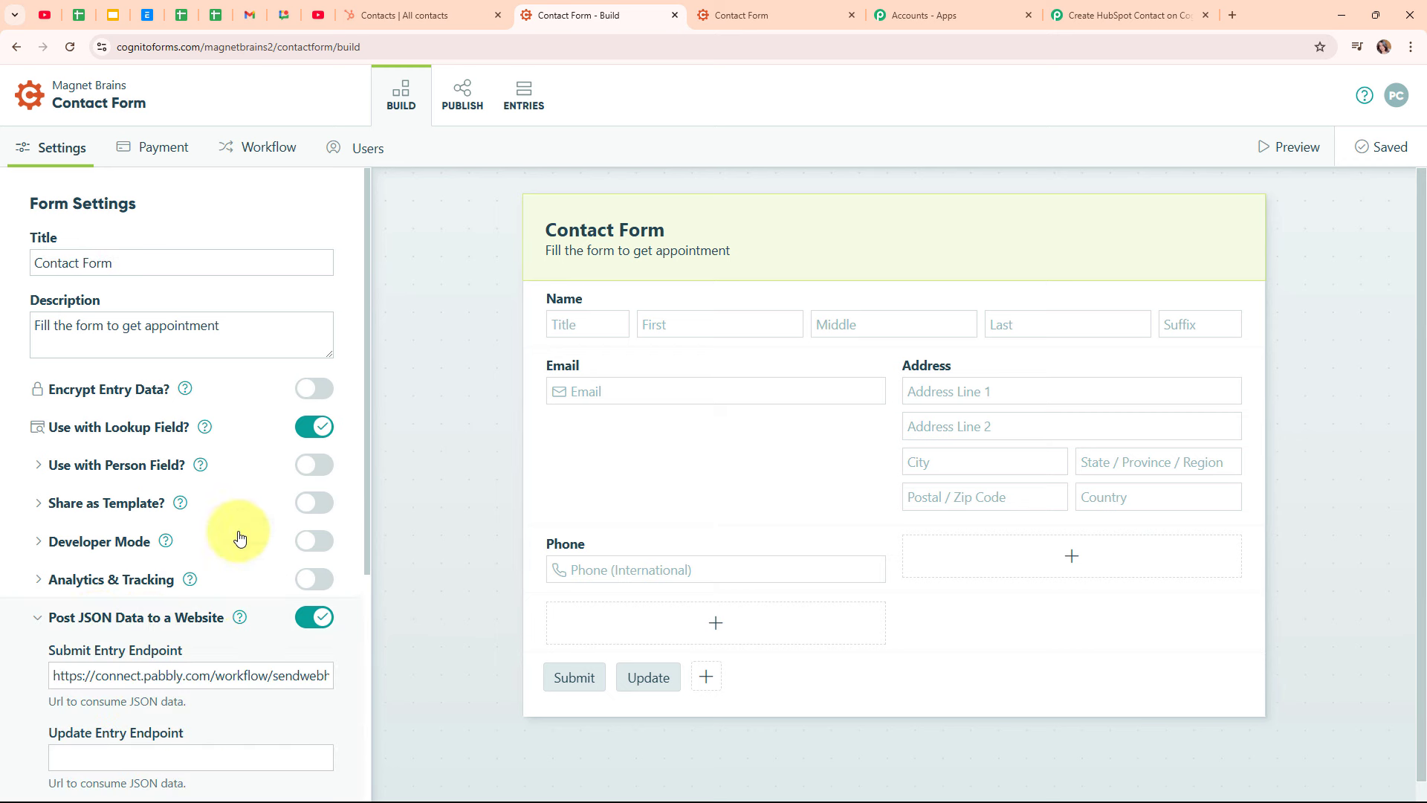
scroll(239, 537, down, 2)
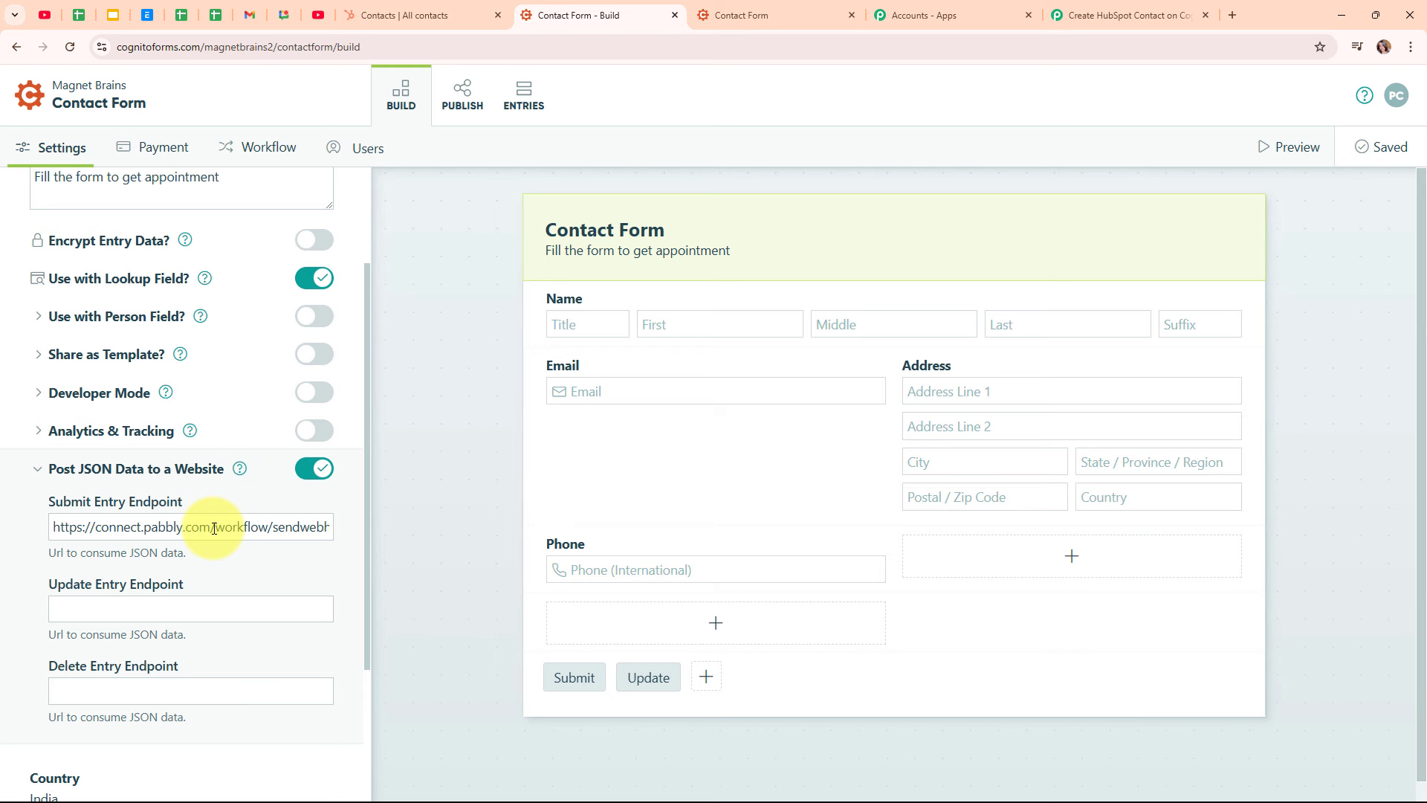
Replace the Submit Entry Endpoint with the Pabbly webhook URL, save, and go to Publish
triple_click(214, 528)
key(BackSpace)
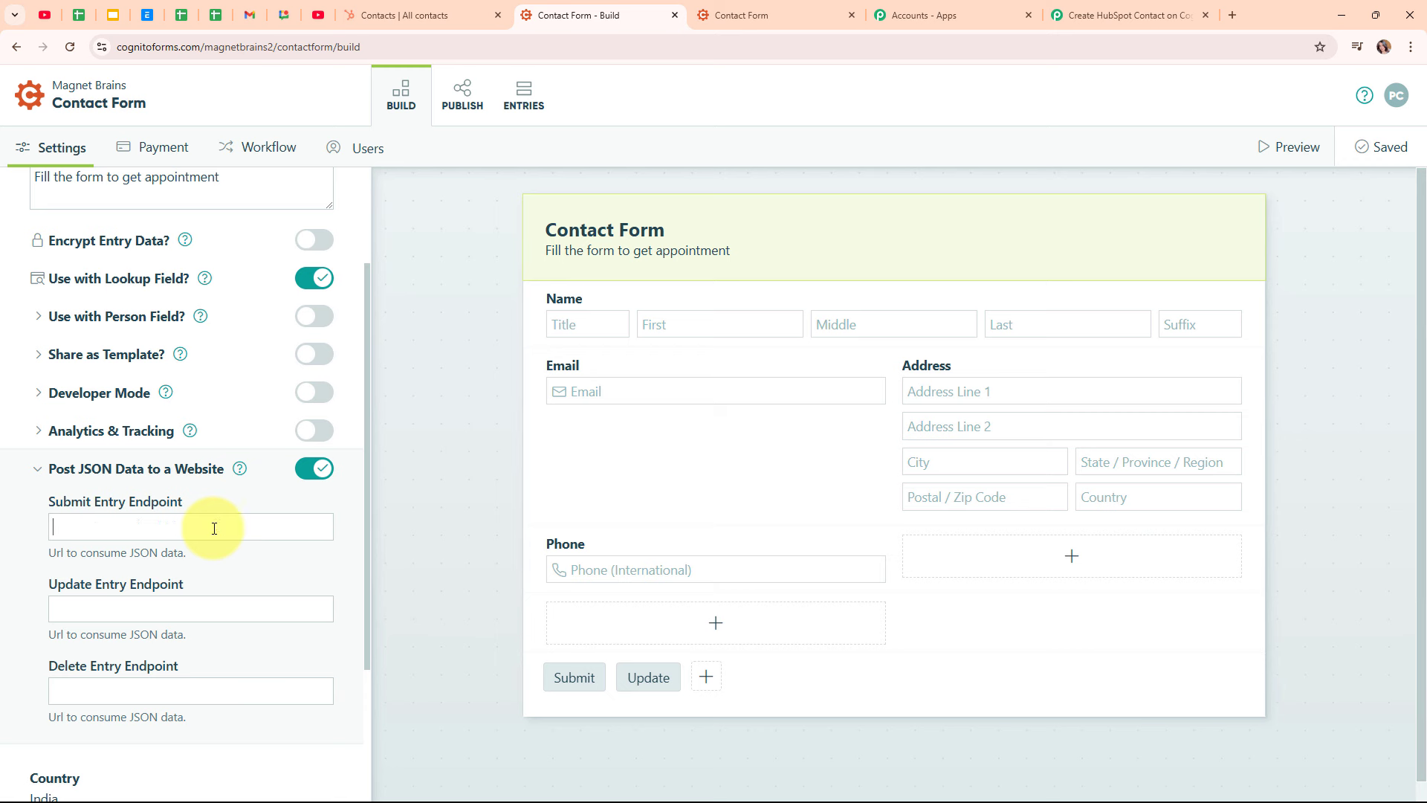
key(ctrl+v)
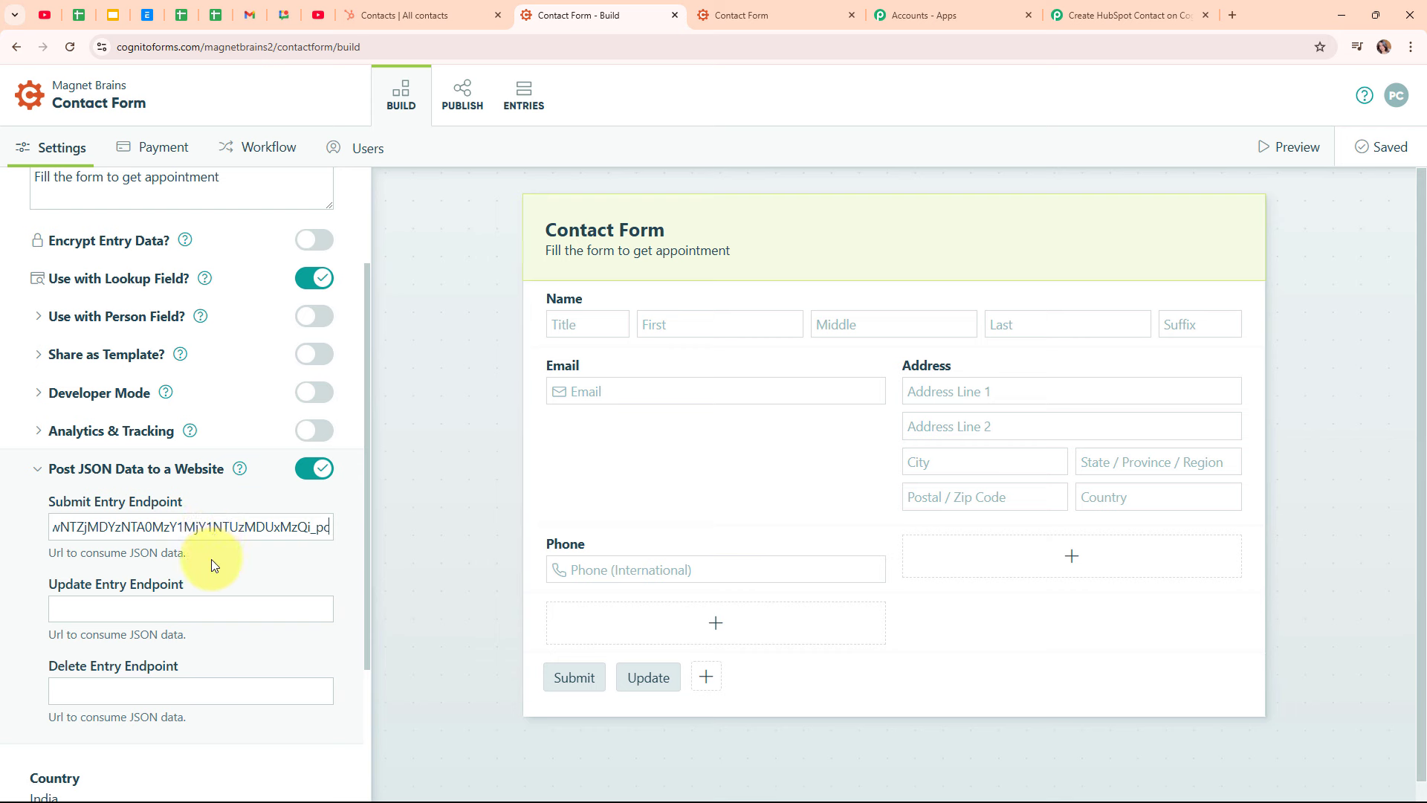
click(211, 559)
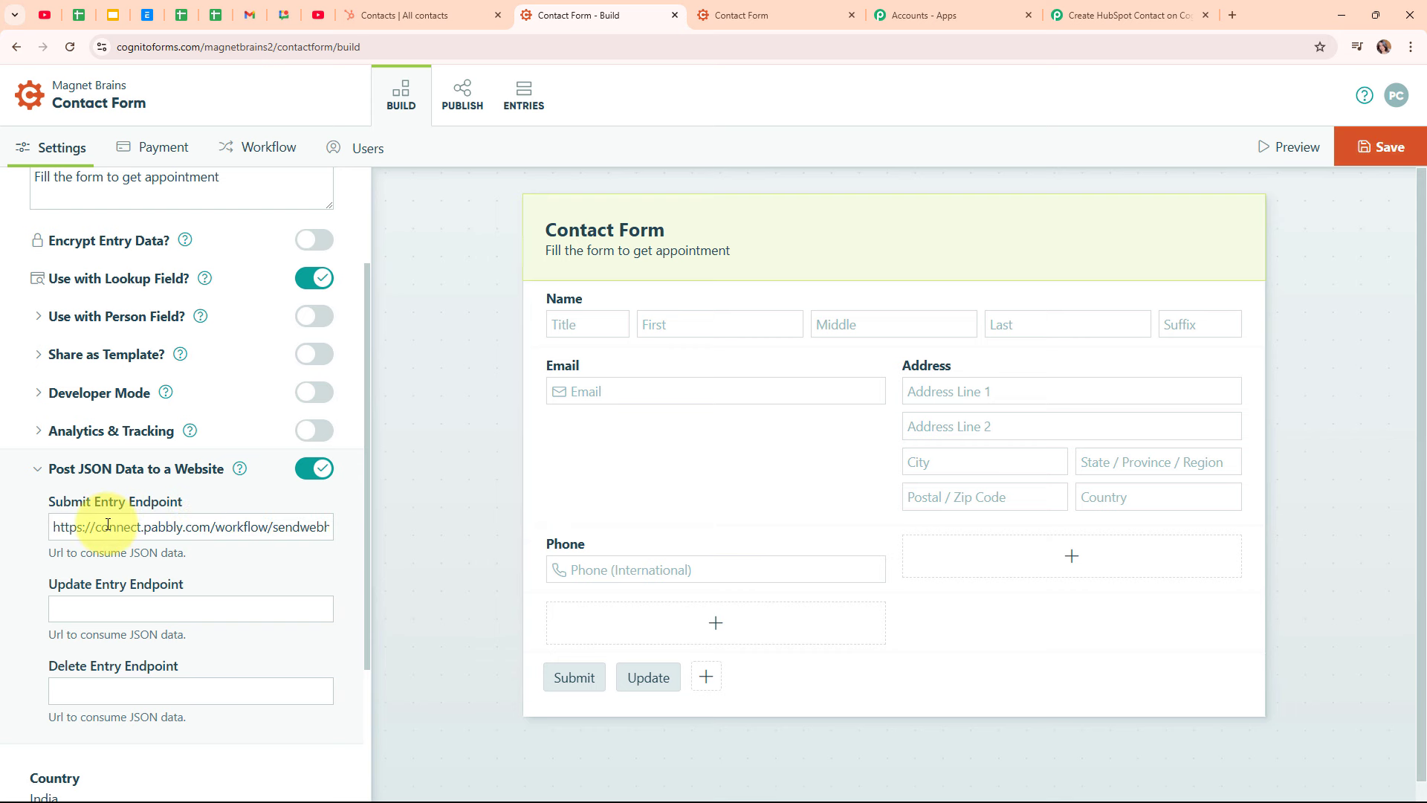
click(1356, 156)
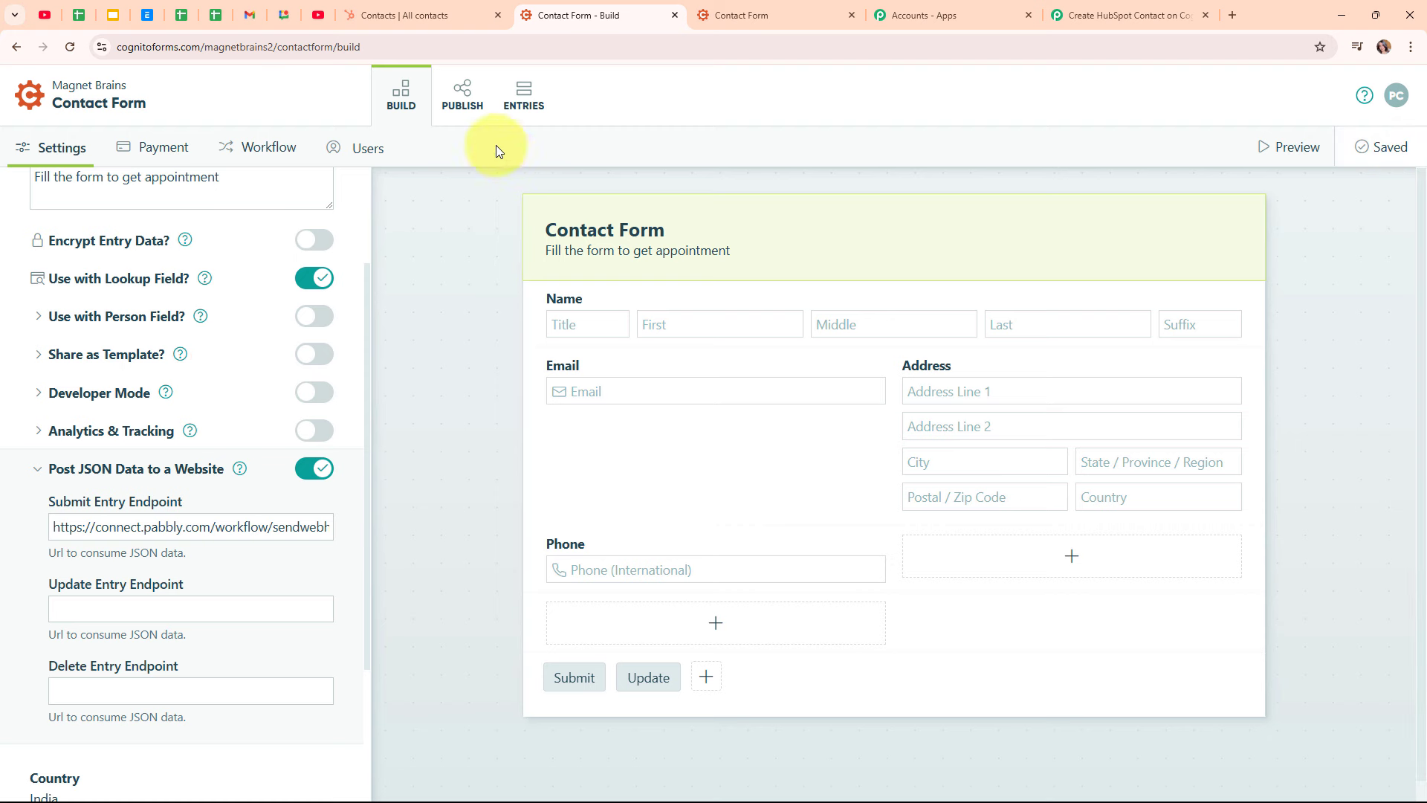
click(473, 114)
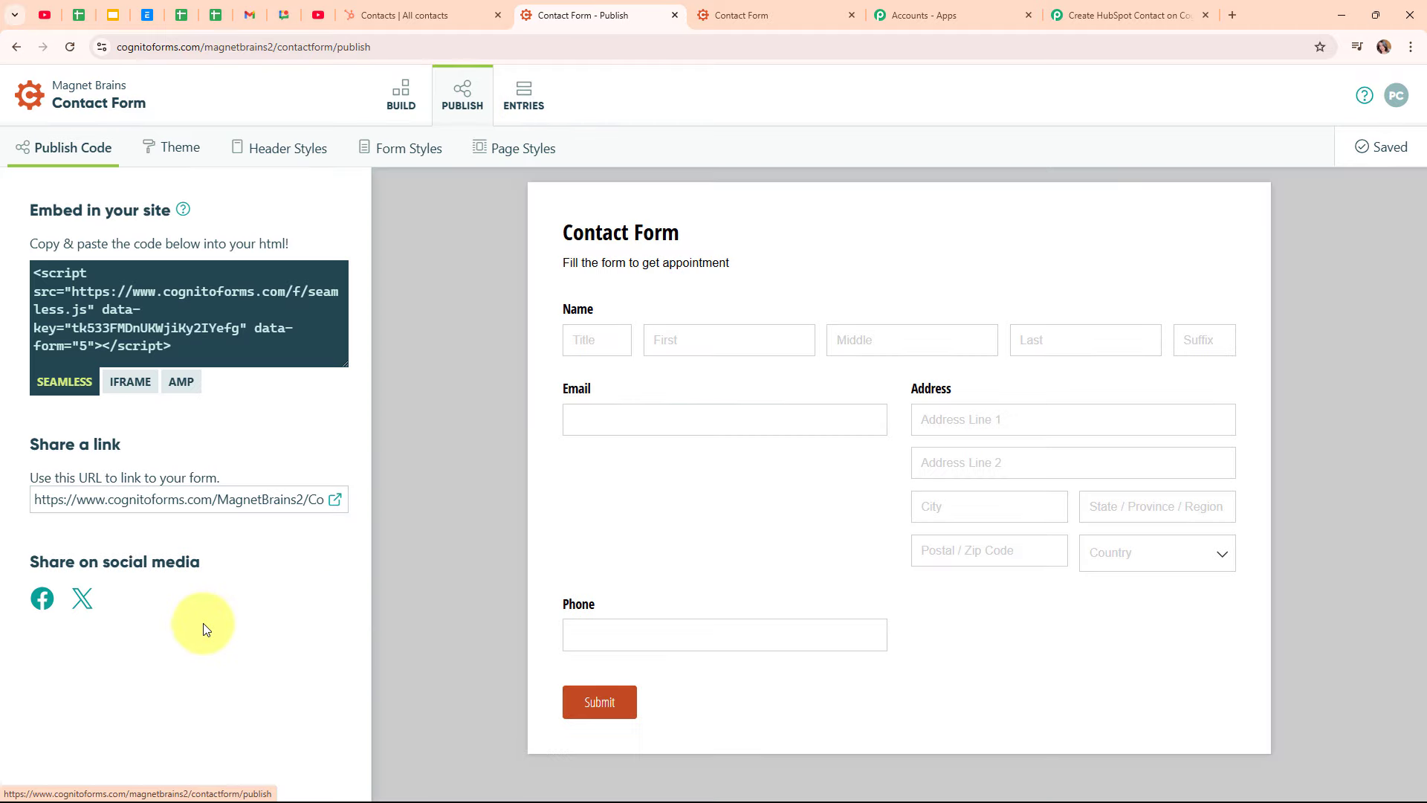
Open the live Contact Form in a new tab, confirming the Pabbly trigger is still waiting
click(336, 505)
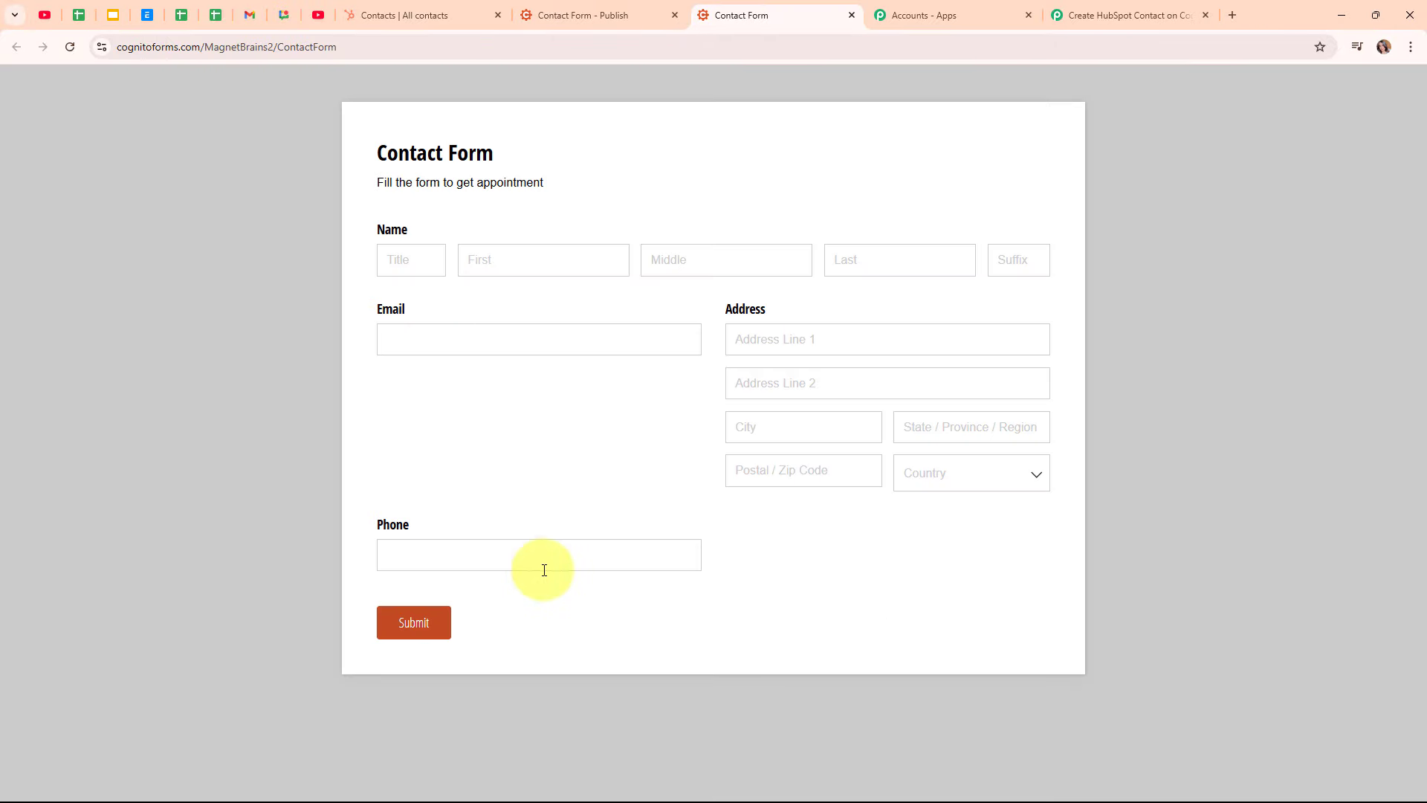
click(1100, 7)
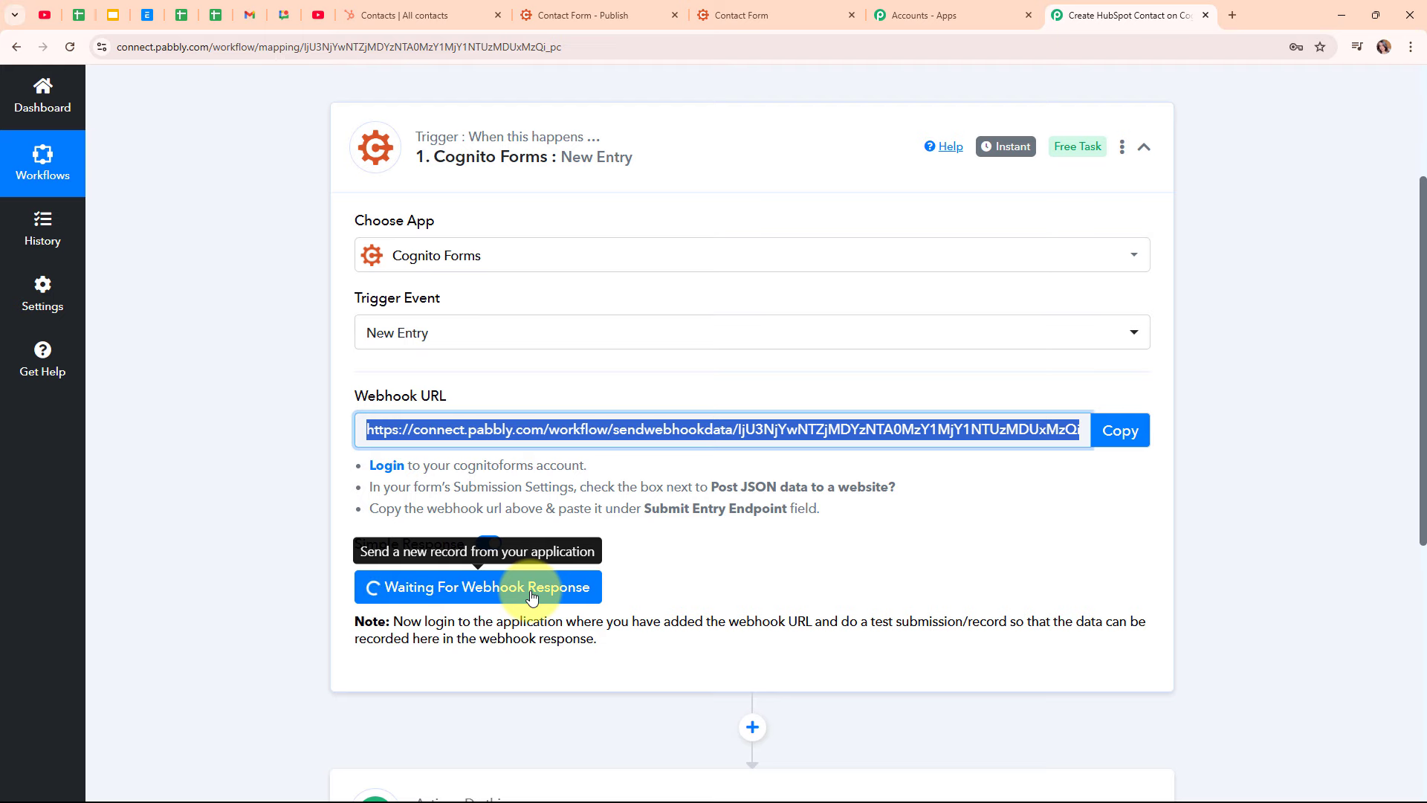
click(787, 15)
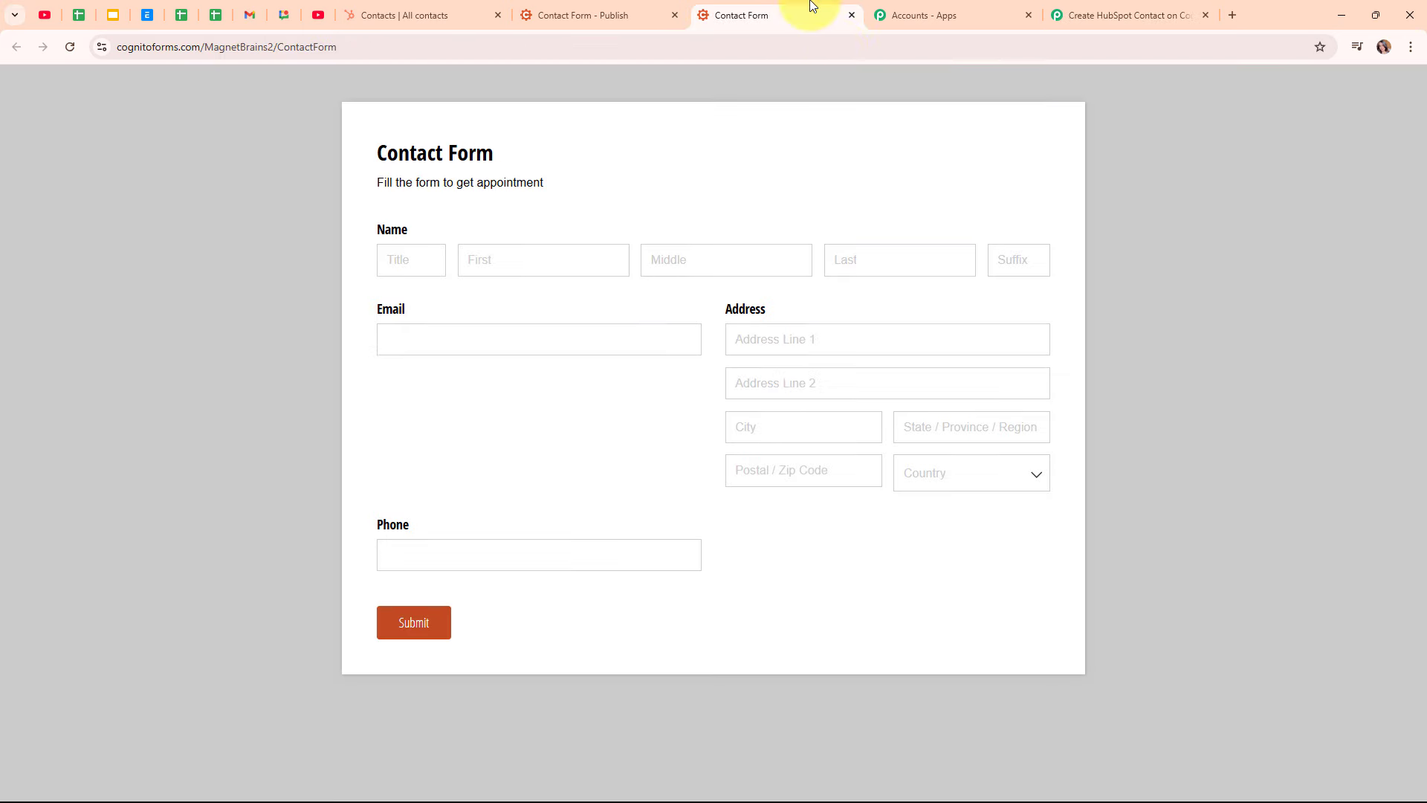
Enter the test contact's first name, last name and e-mail address
click(572, 253)
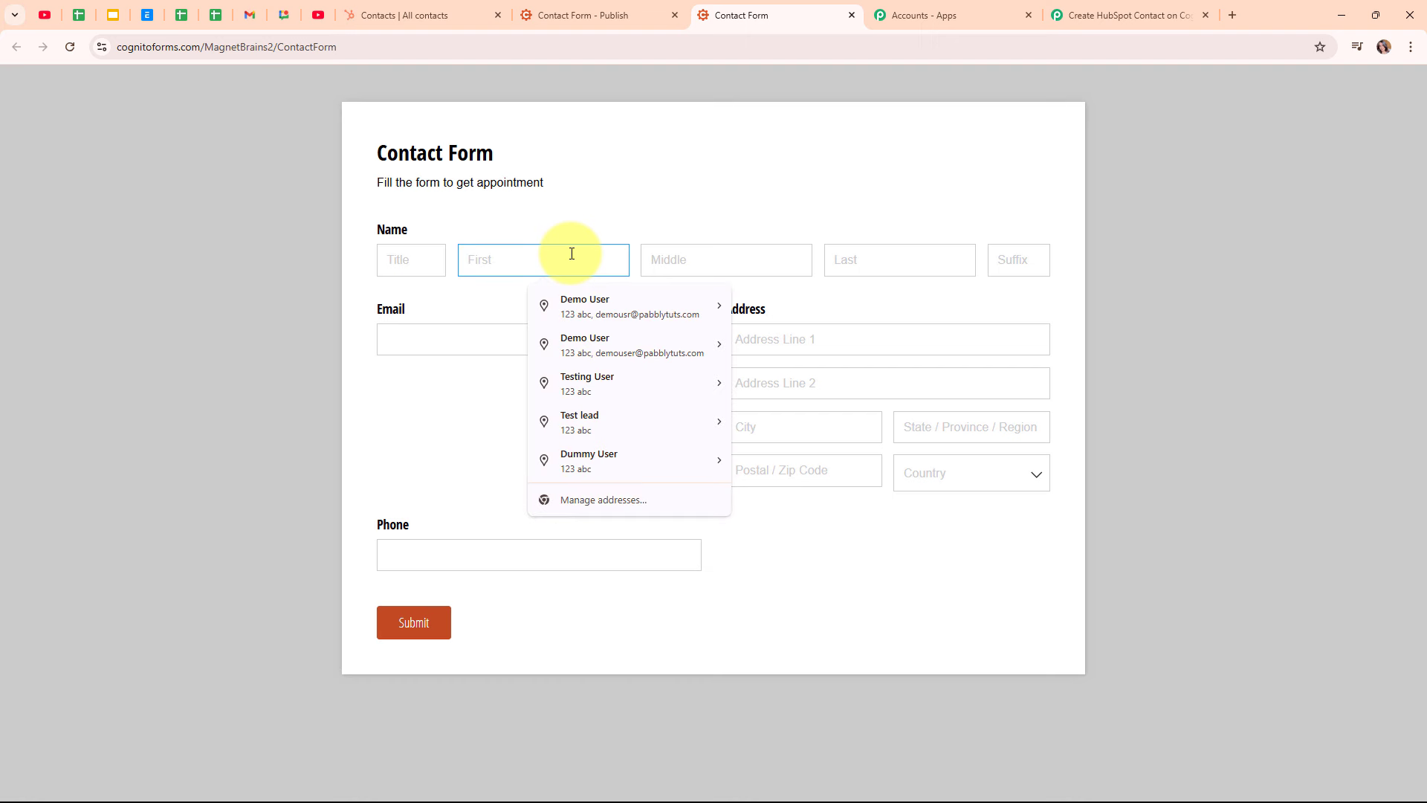
text(Dummy)
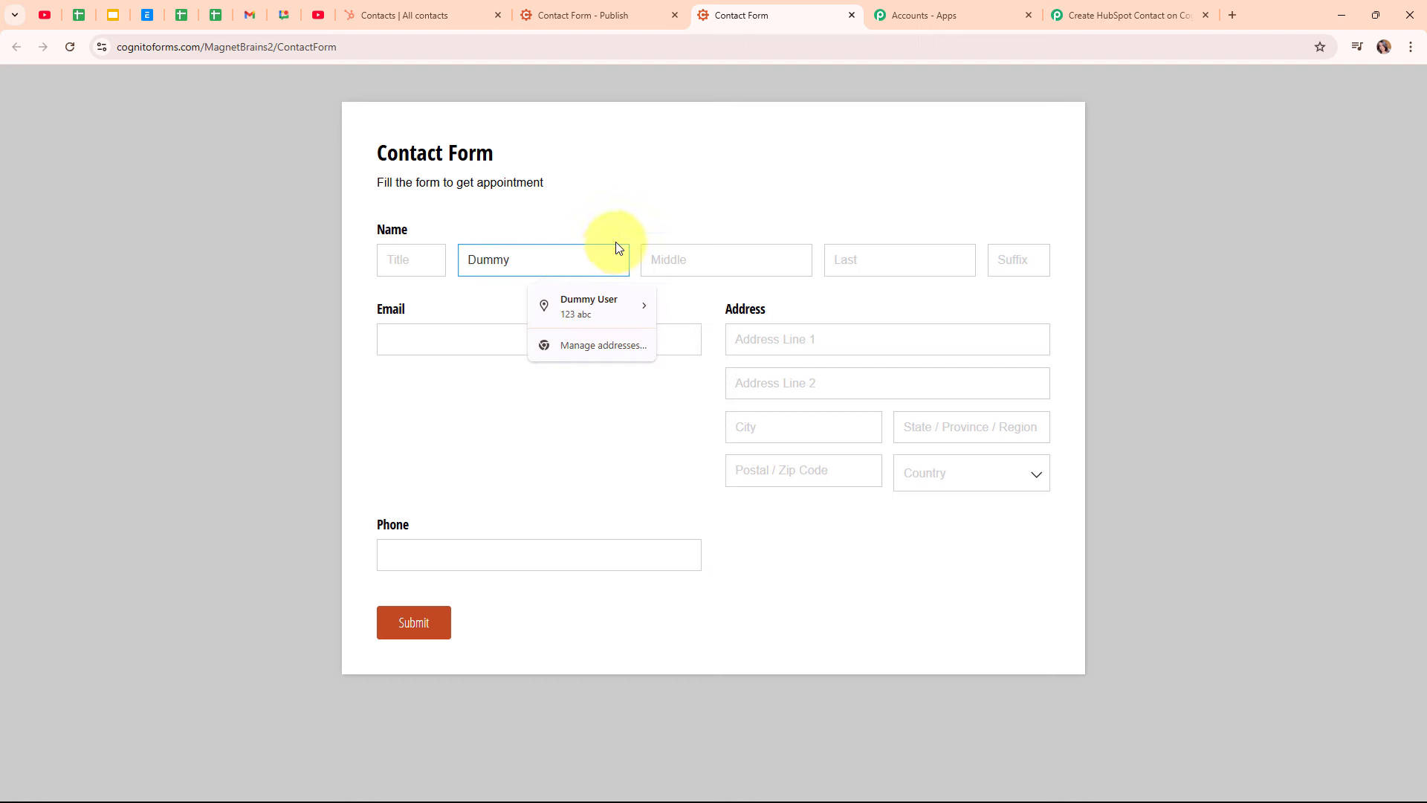
click(871, 253)
text(User)
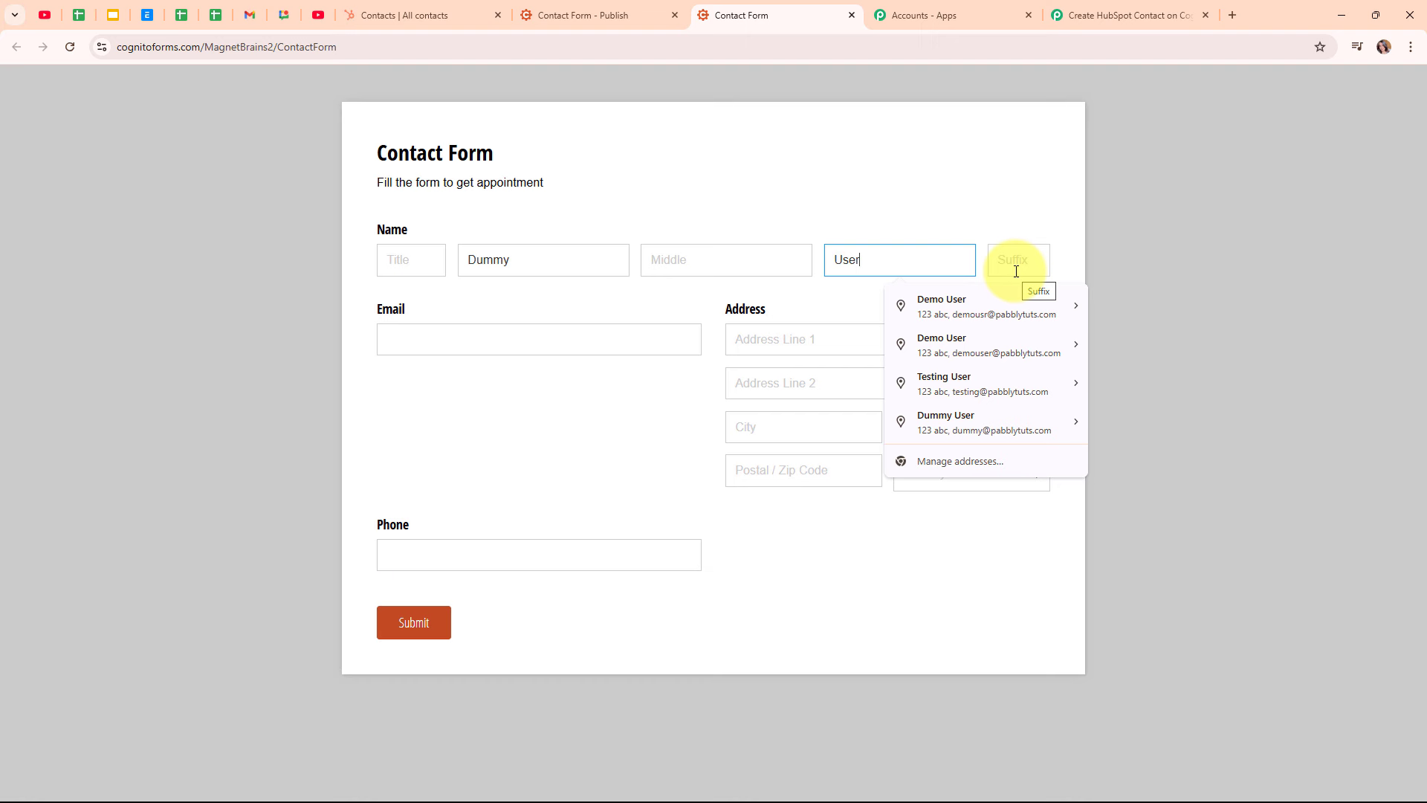
click(517, 340)
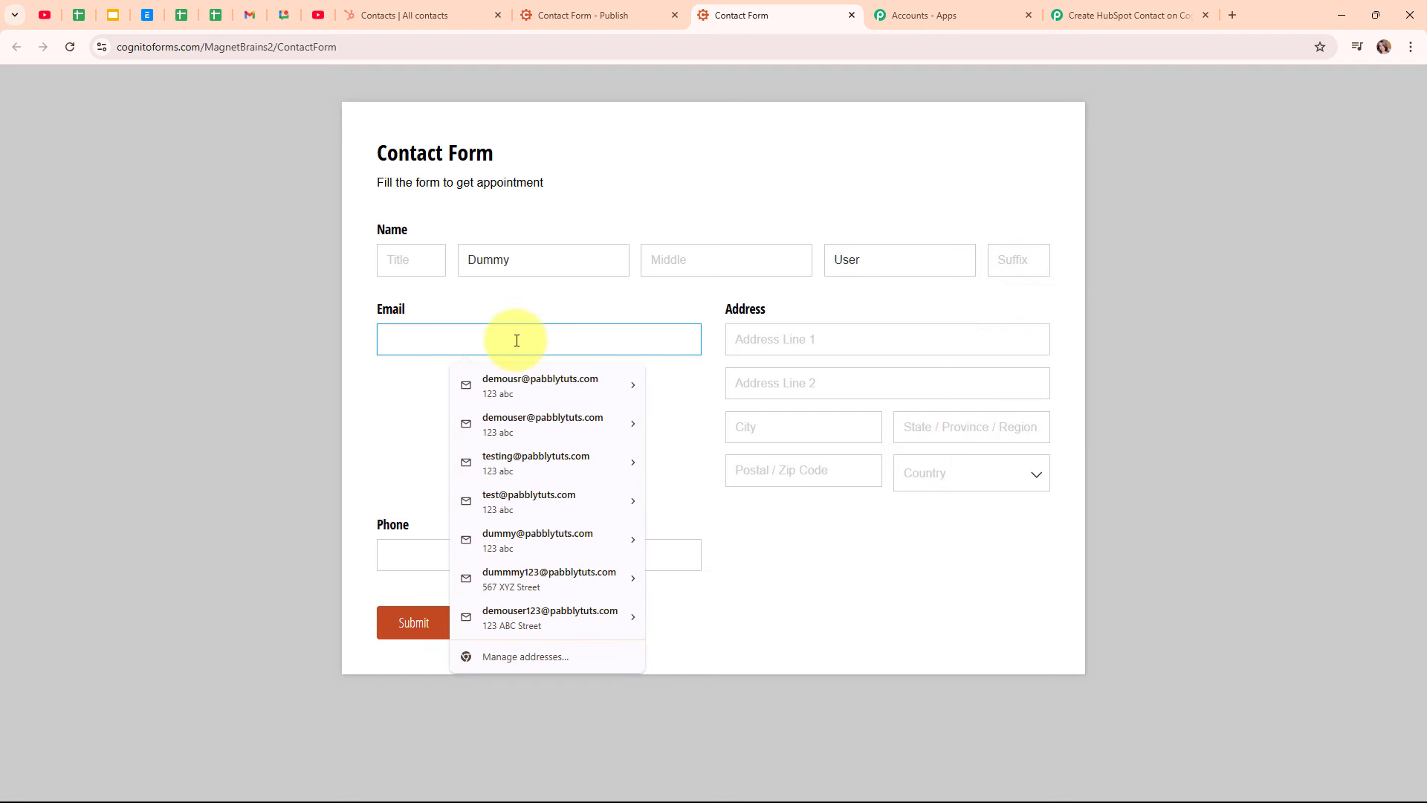
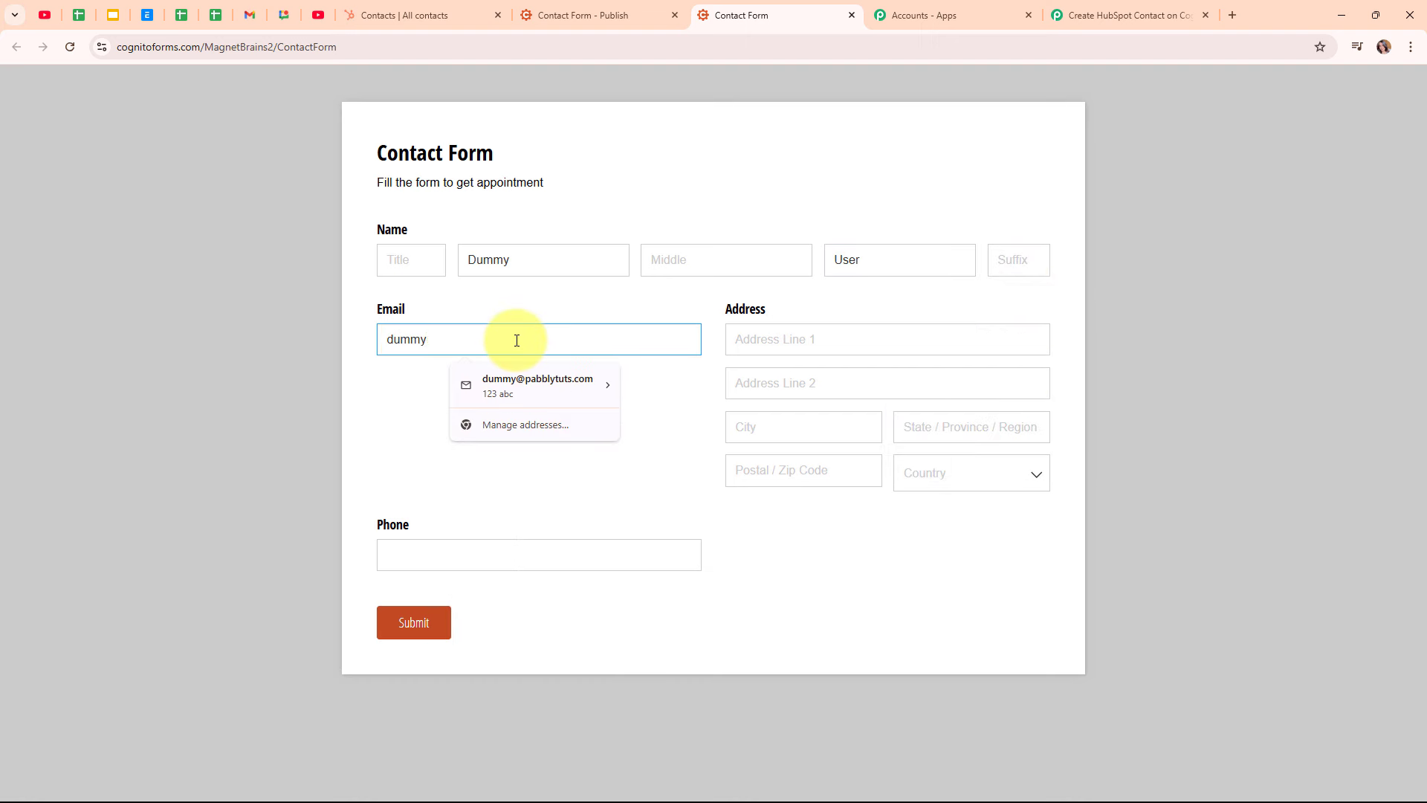
Fill in the test street address, city, state and postal code, with country India
click(883, 339)
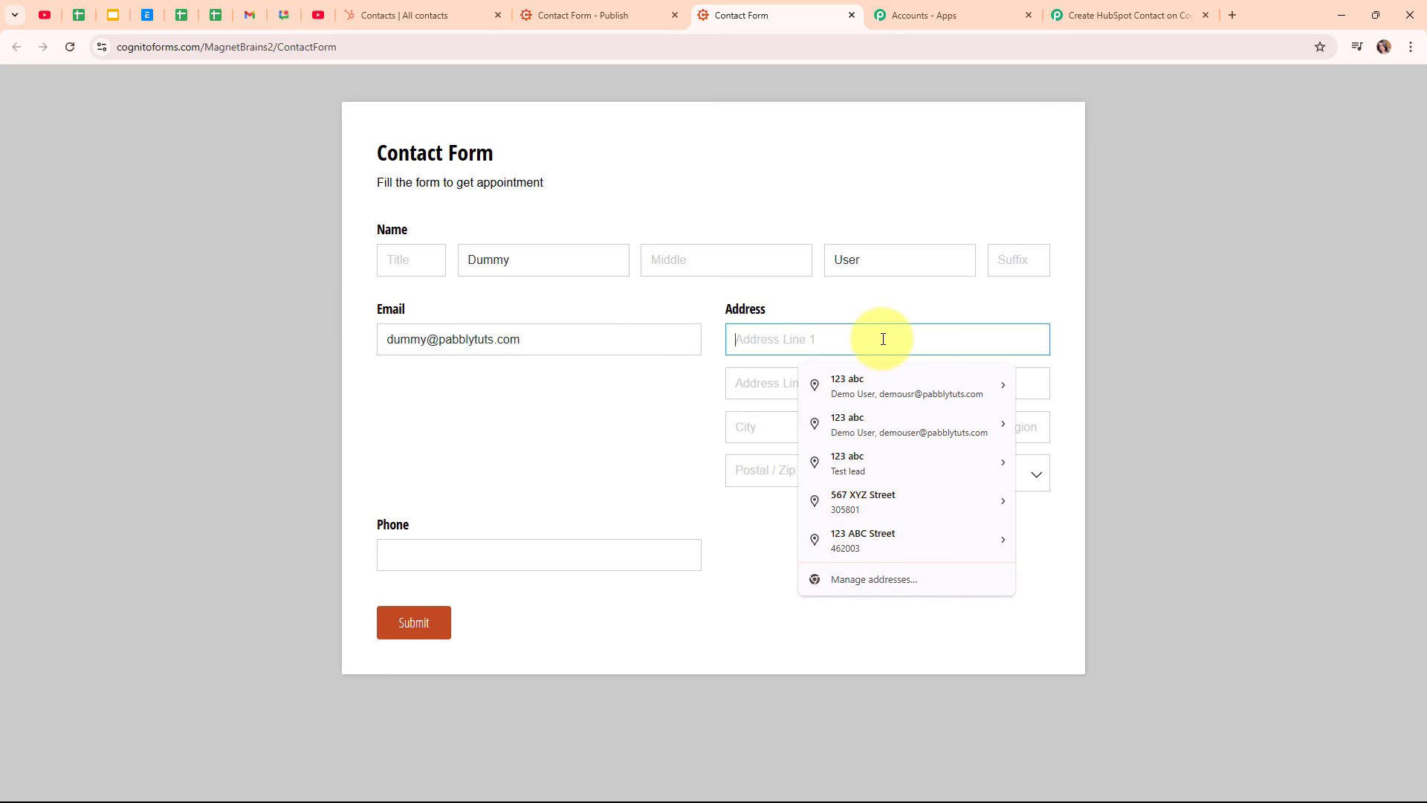
text(456 XYZ)
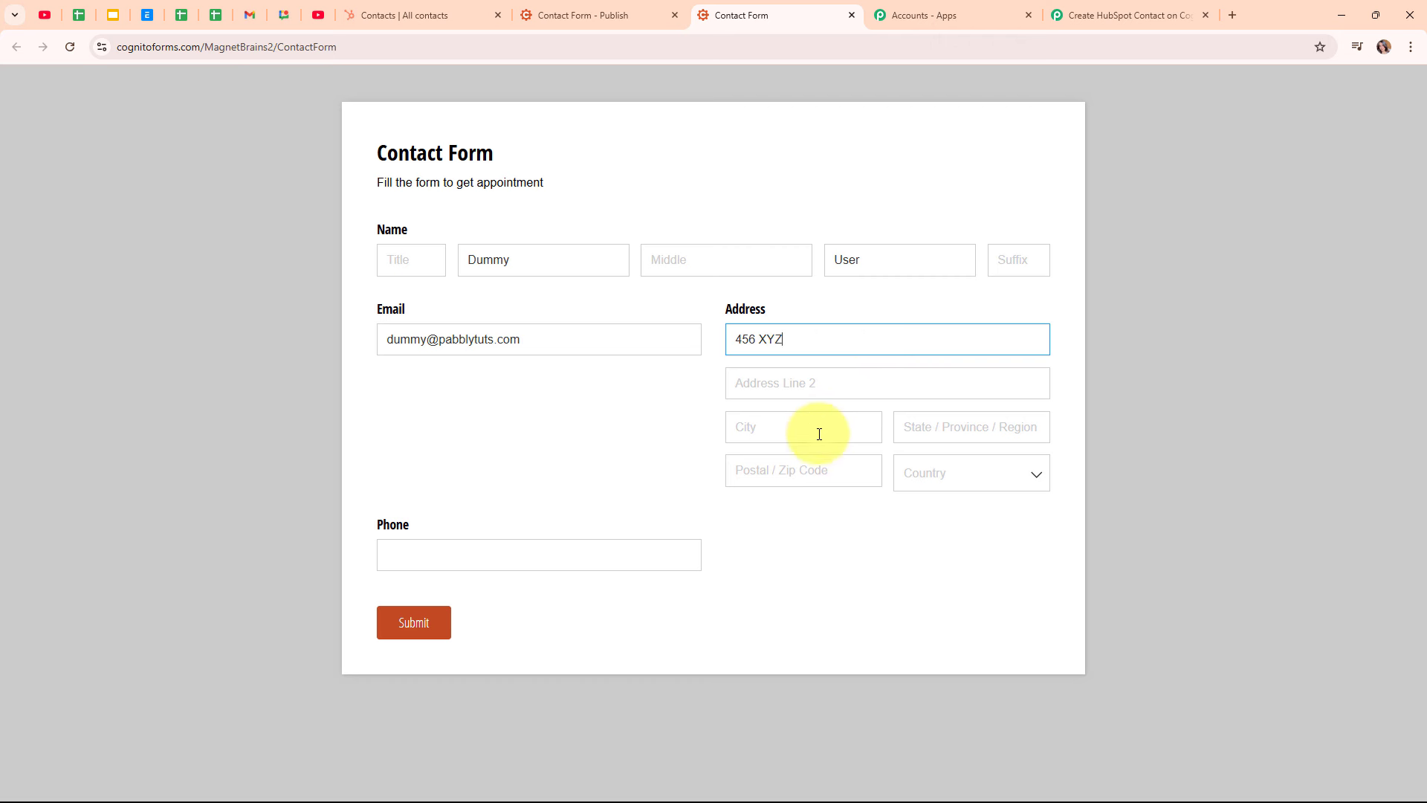
click(819, 434)
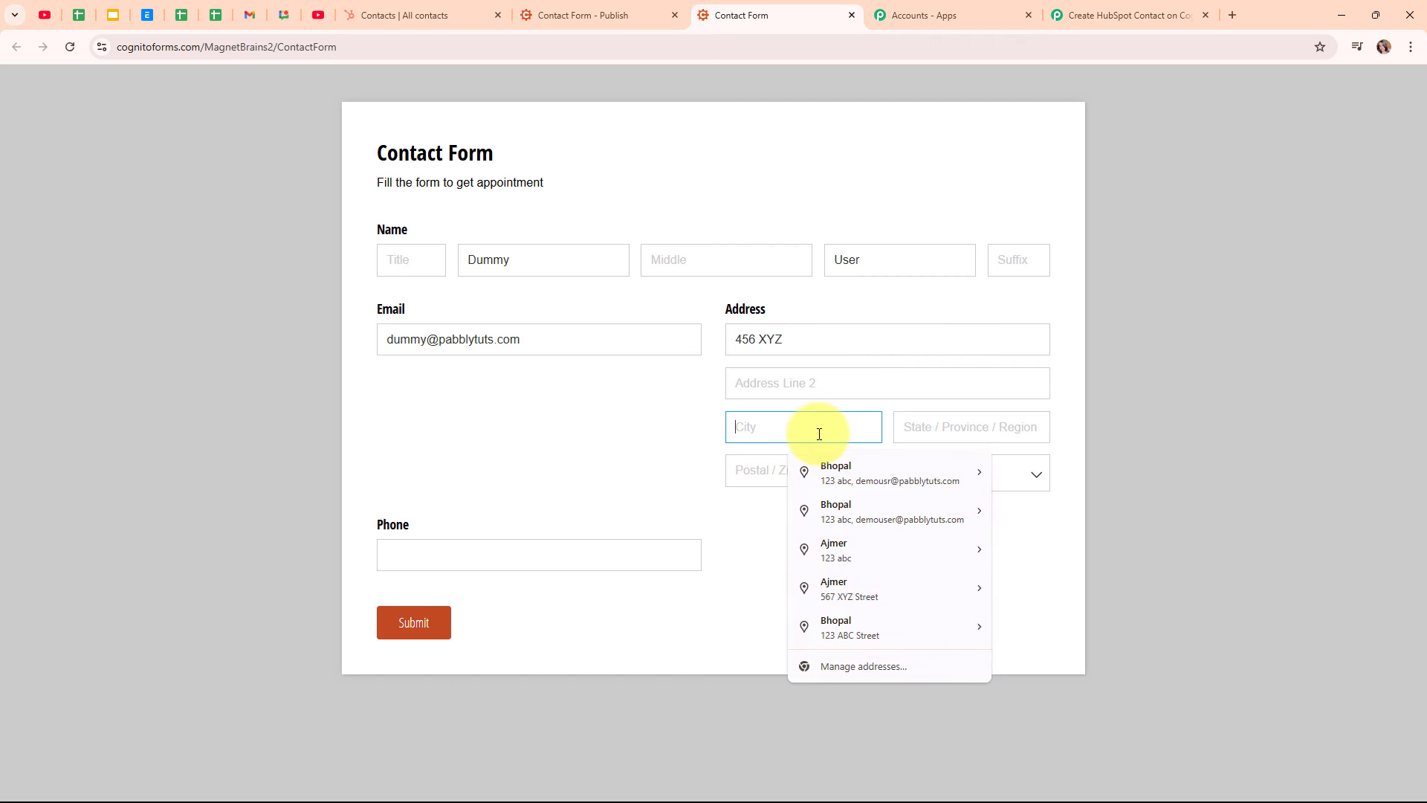
text(Bhopal)
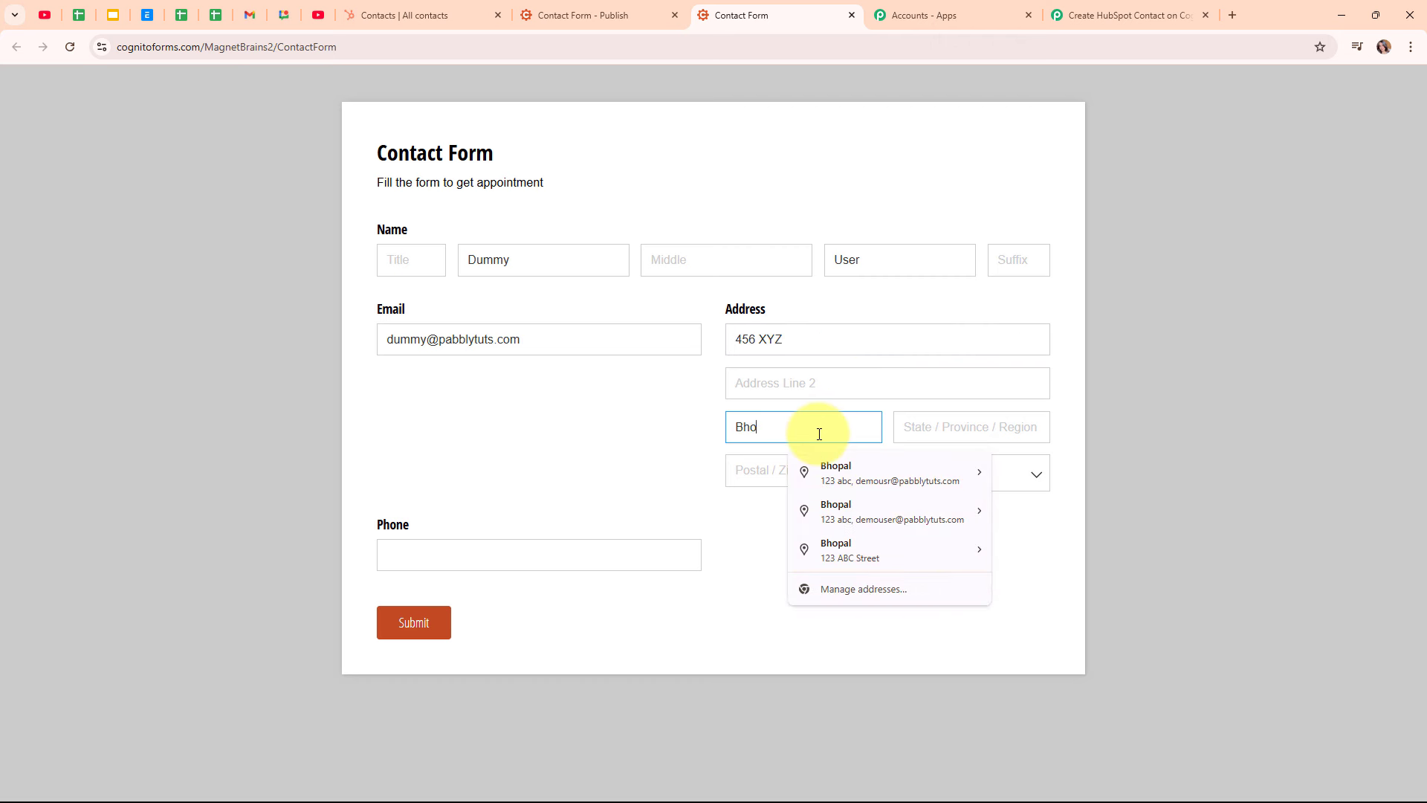
click(917, 426)
text(Madhya Pradesh)
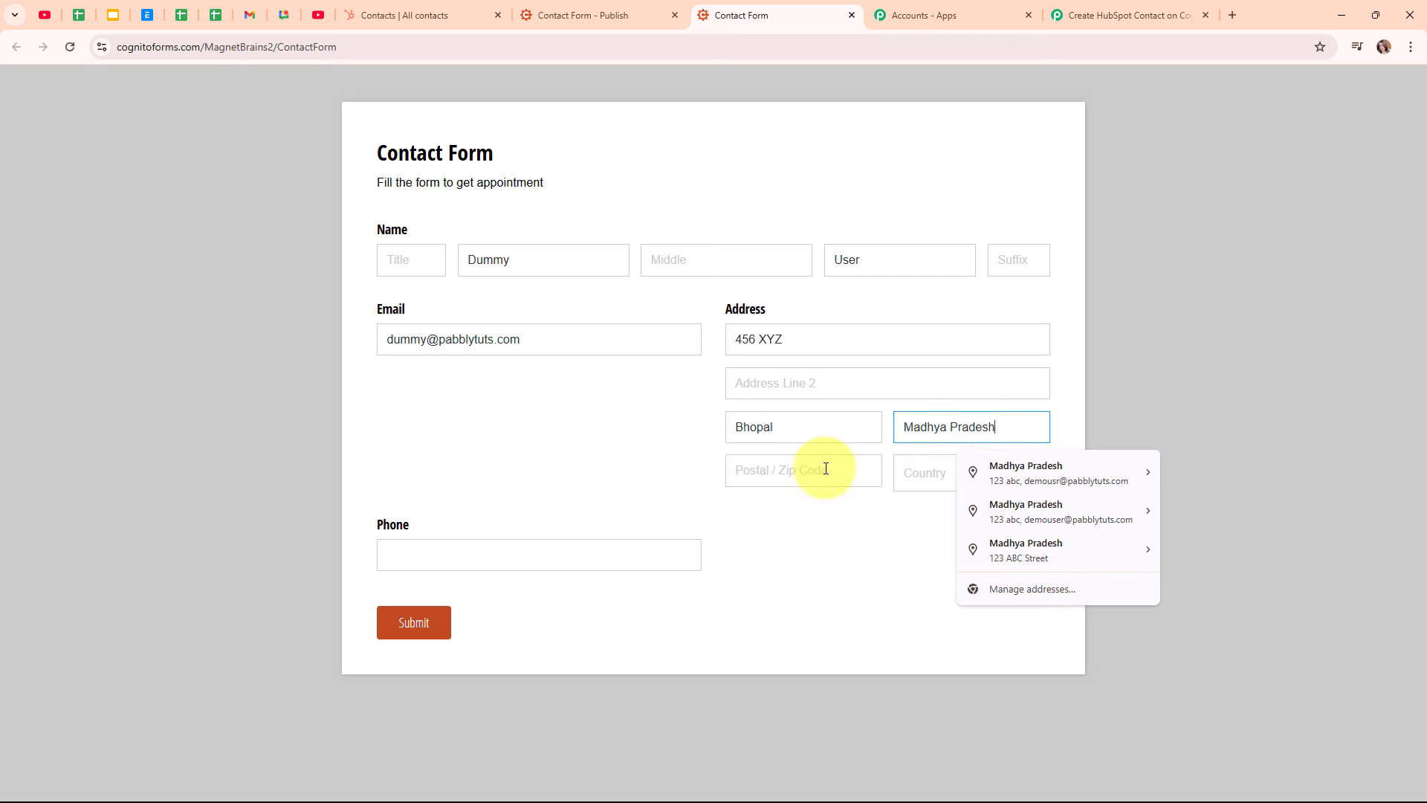
click(825, 469)
text(462003)
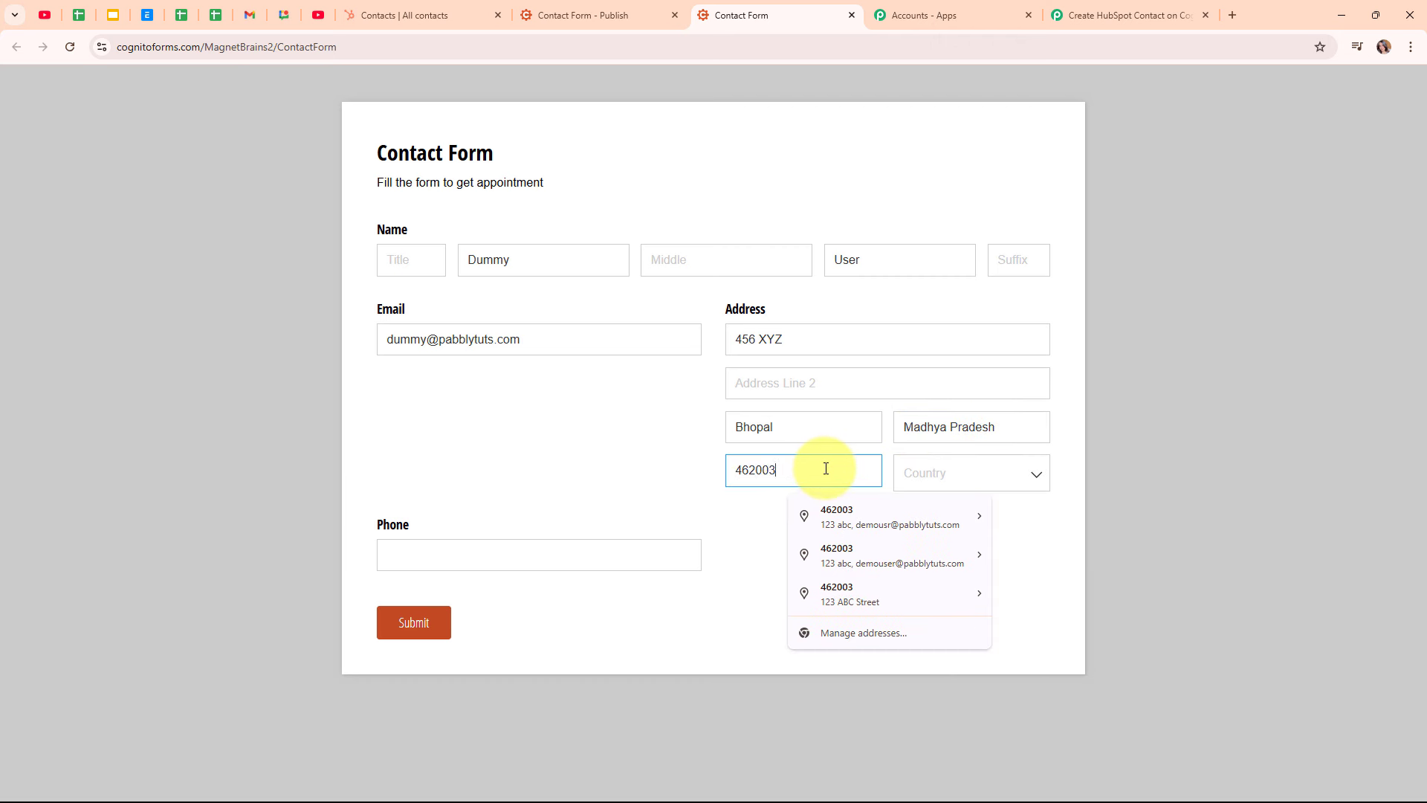
click(968, 461)
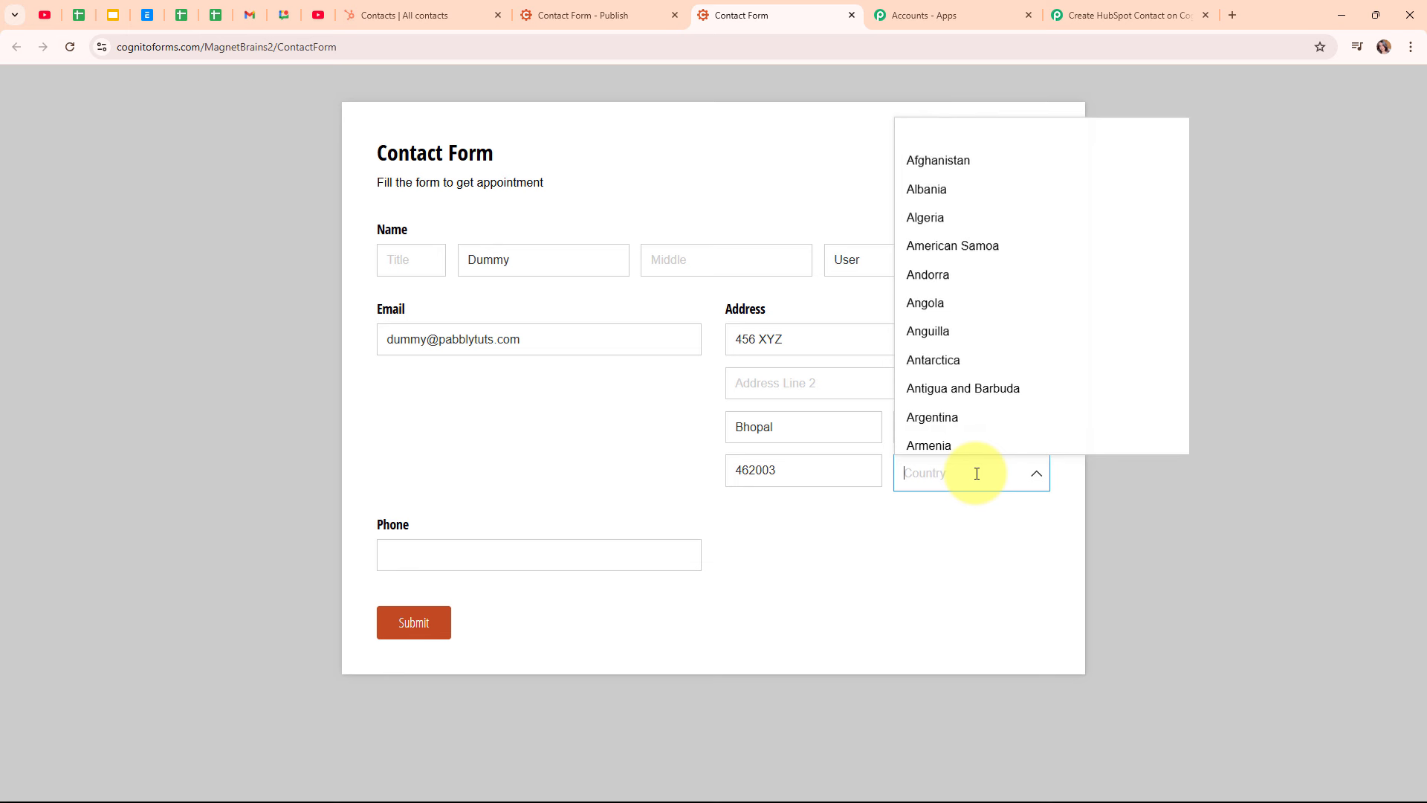
text(India)
key(Return)
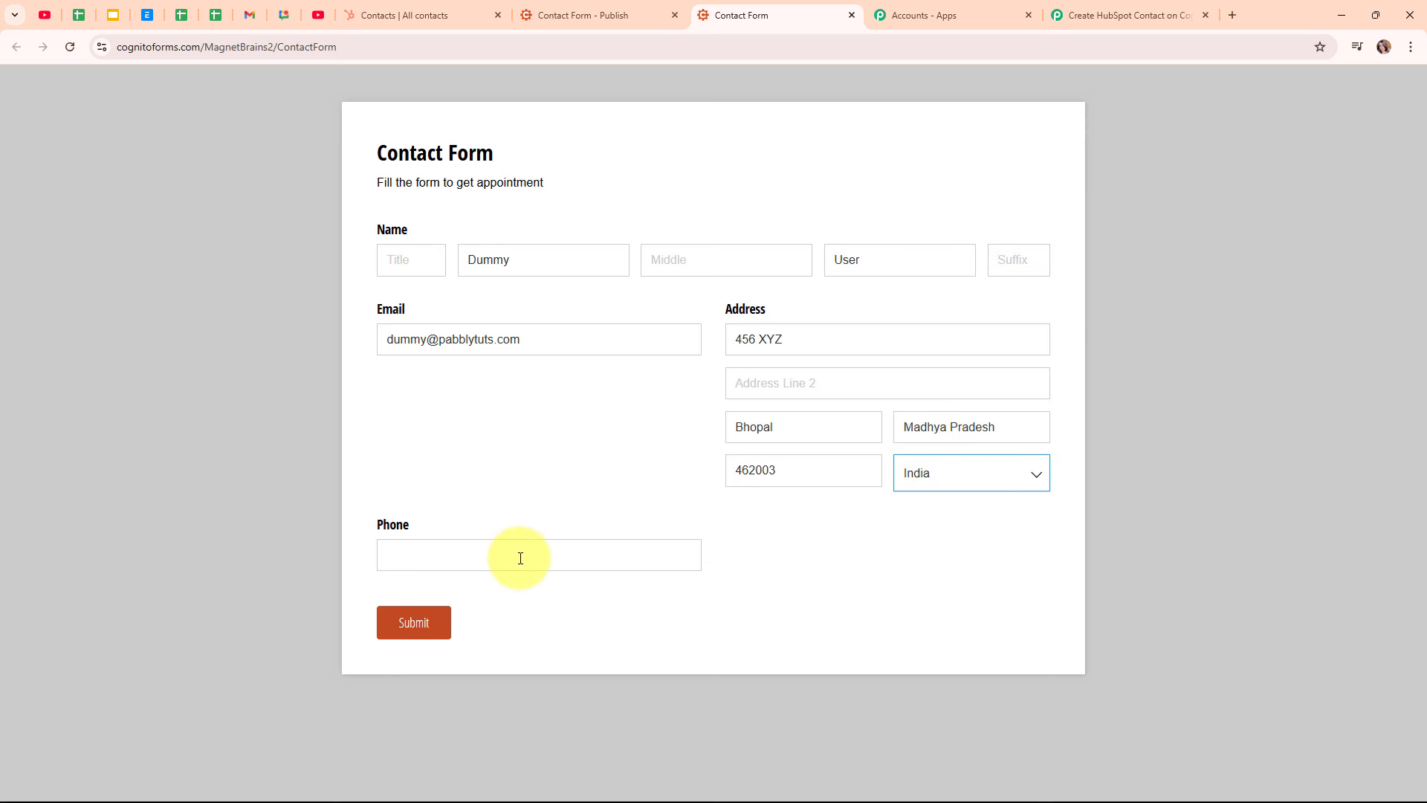
Add the phone number, submit the entry and let Chrome save the address
click(521, 558)
text(77)
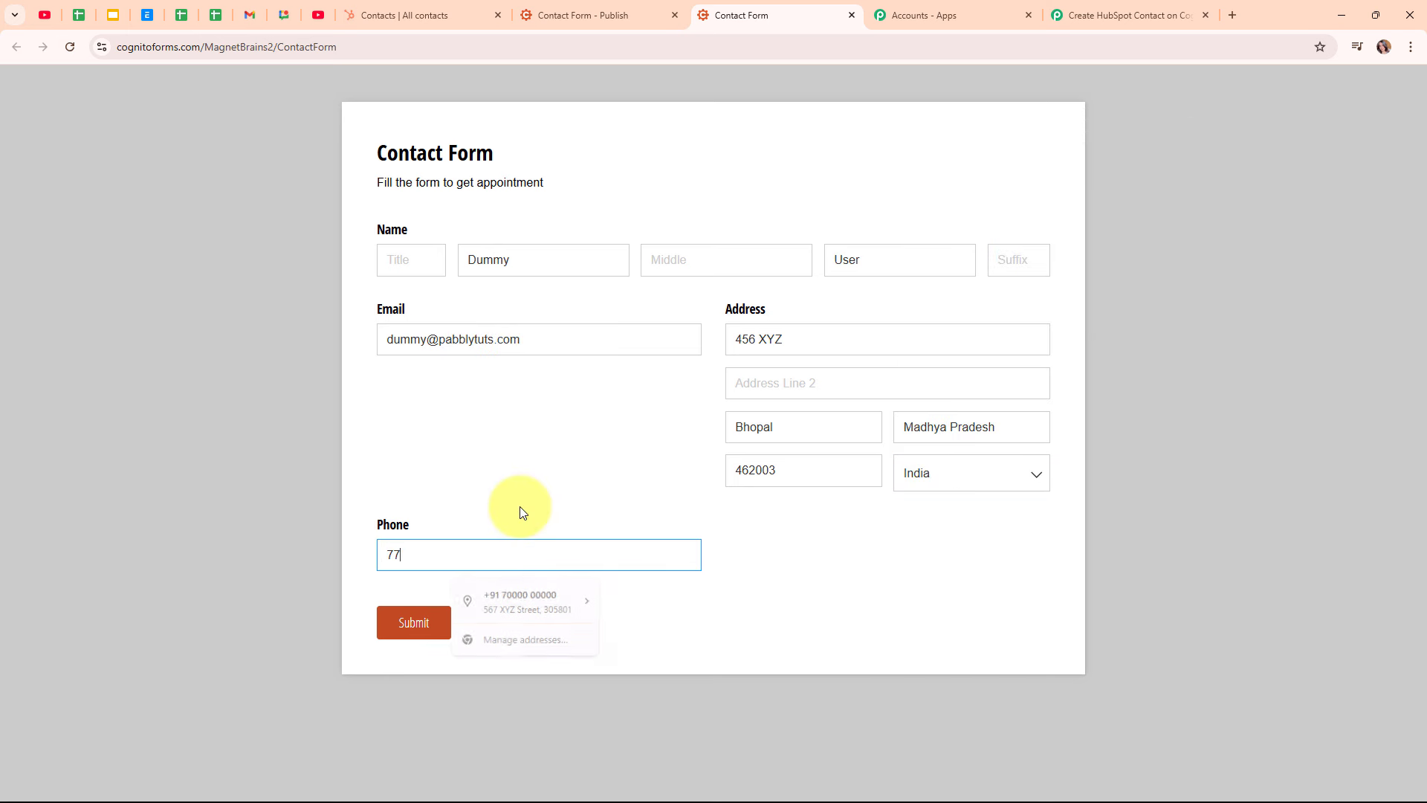
text(77777777)
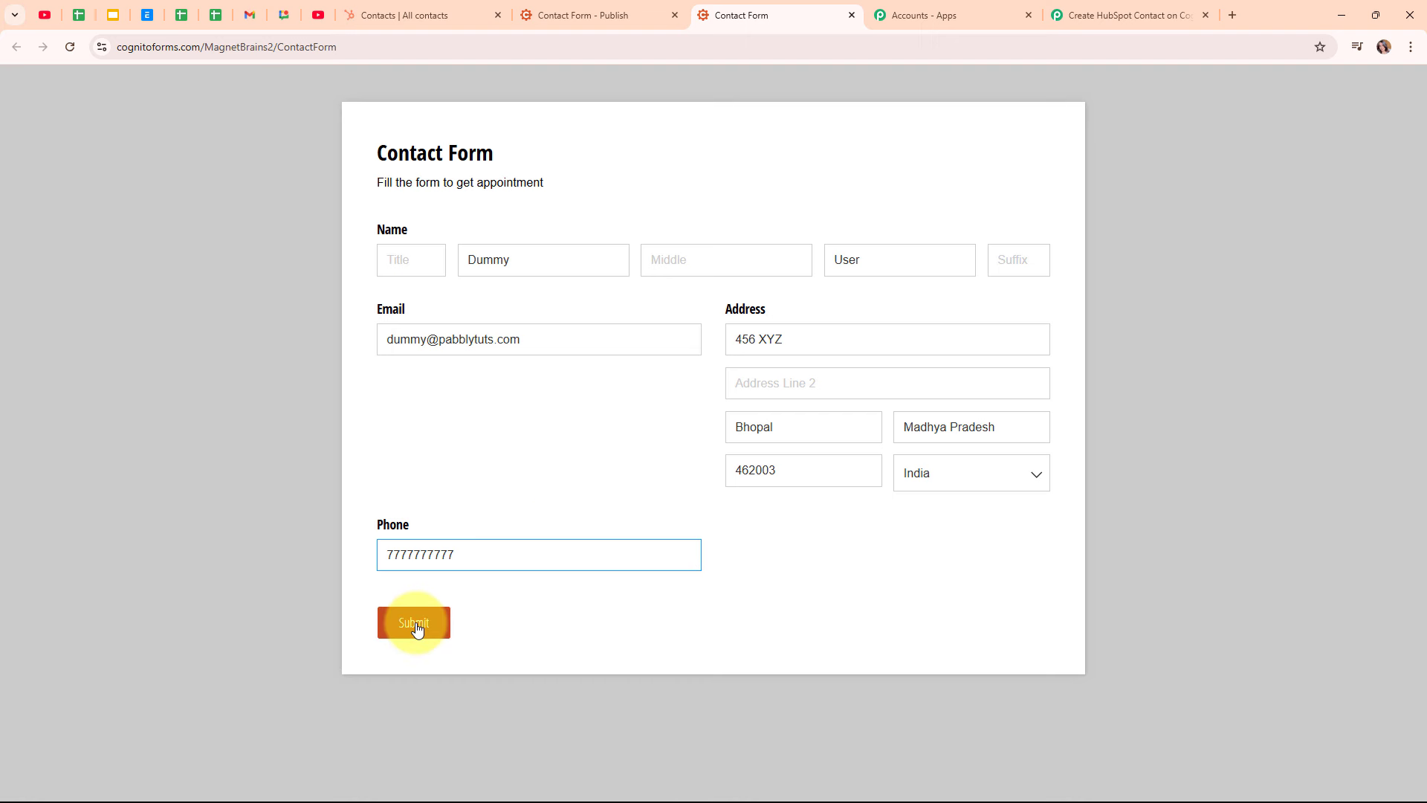
click(415, 625)
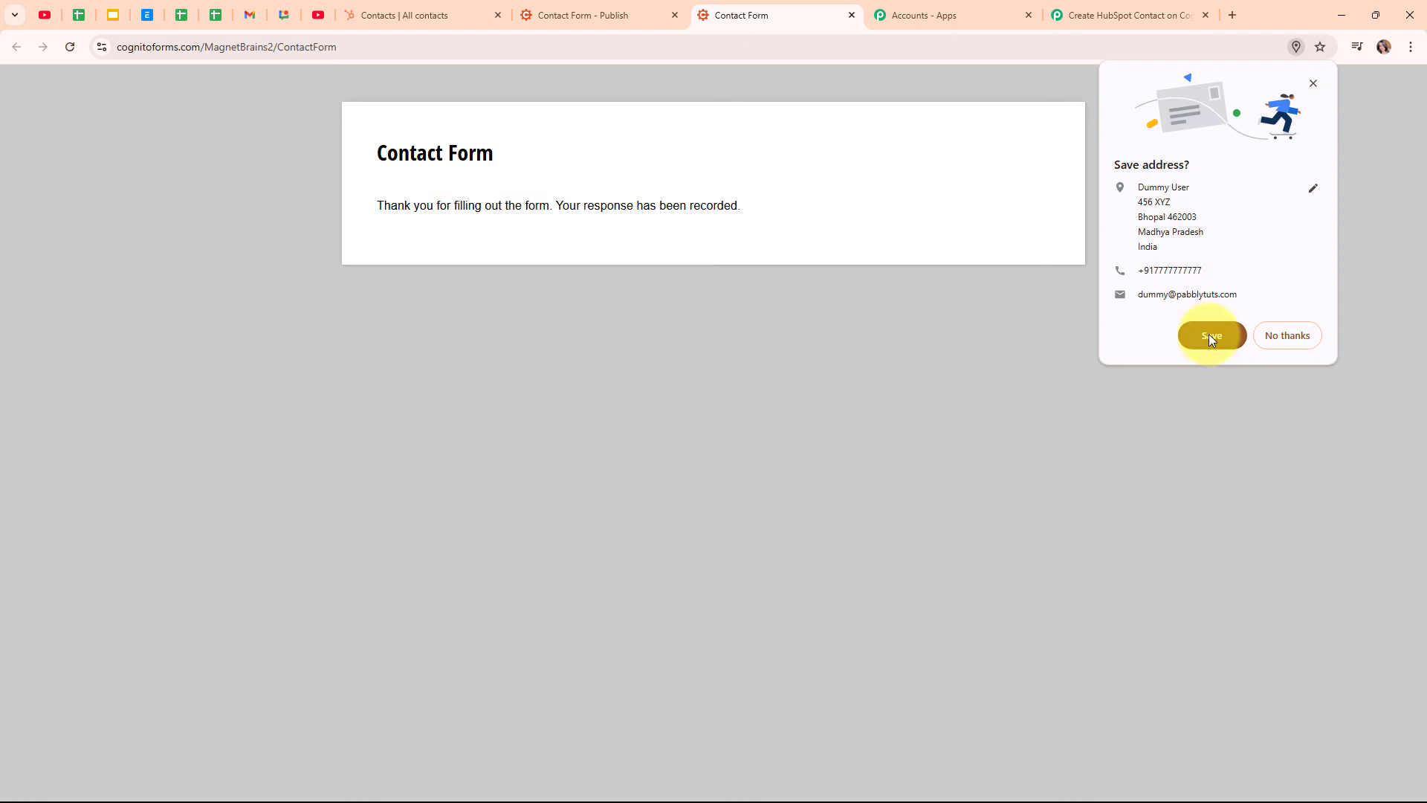
click(1207, 333)
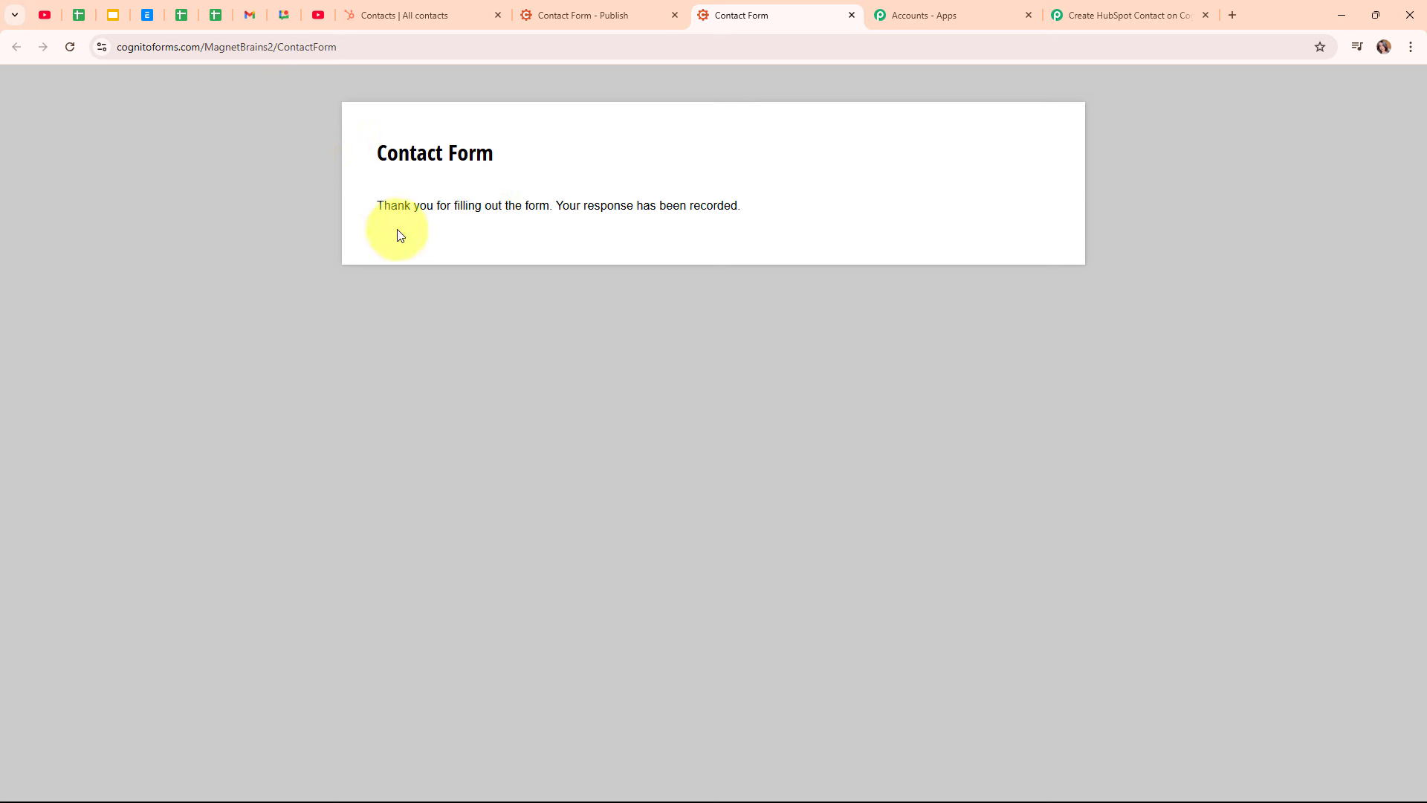
Check the captured phone number and name fields in the trigger's Response Received
click(1078, 11)
scroll(1229, 373, down, 7)
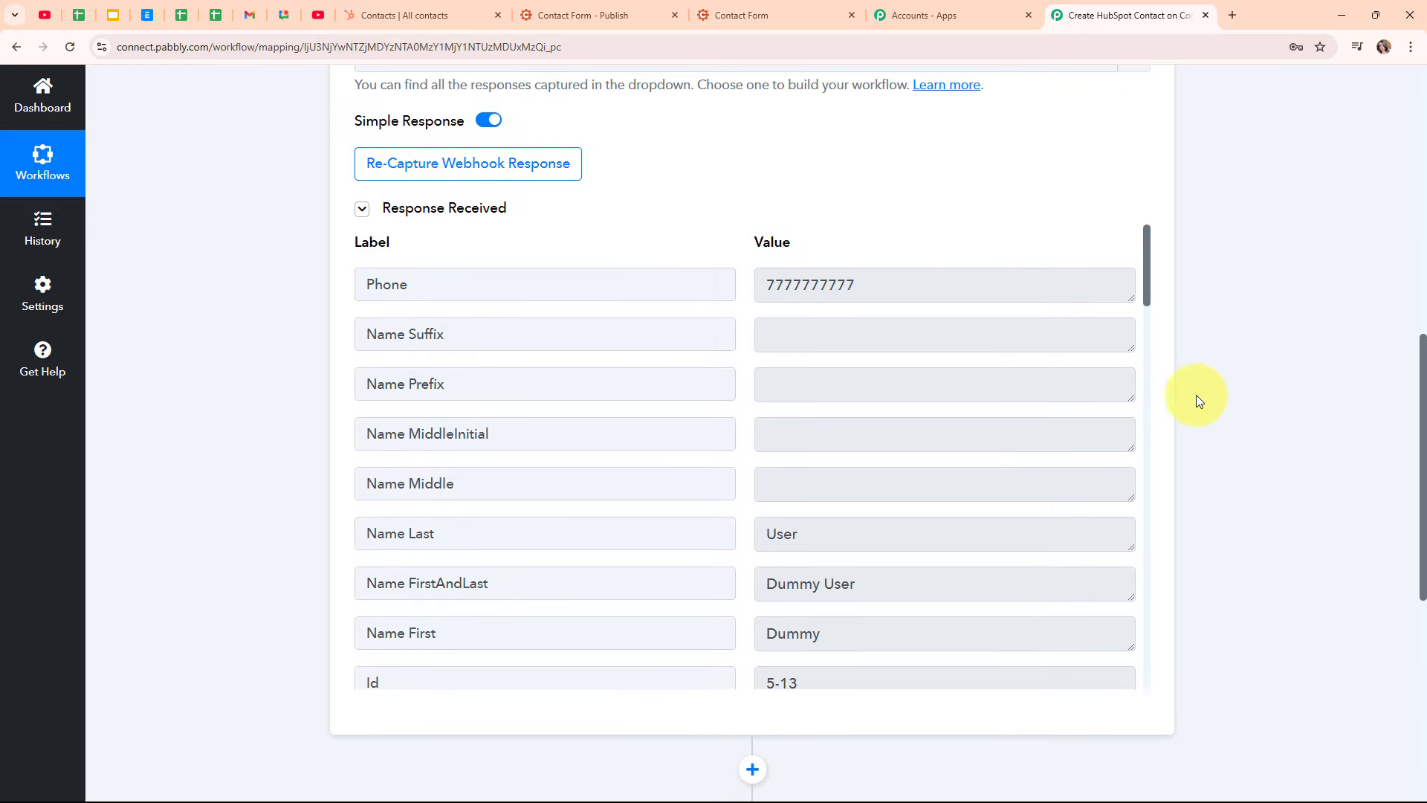
click(869, 285)
double_click(870, 284)
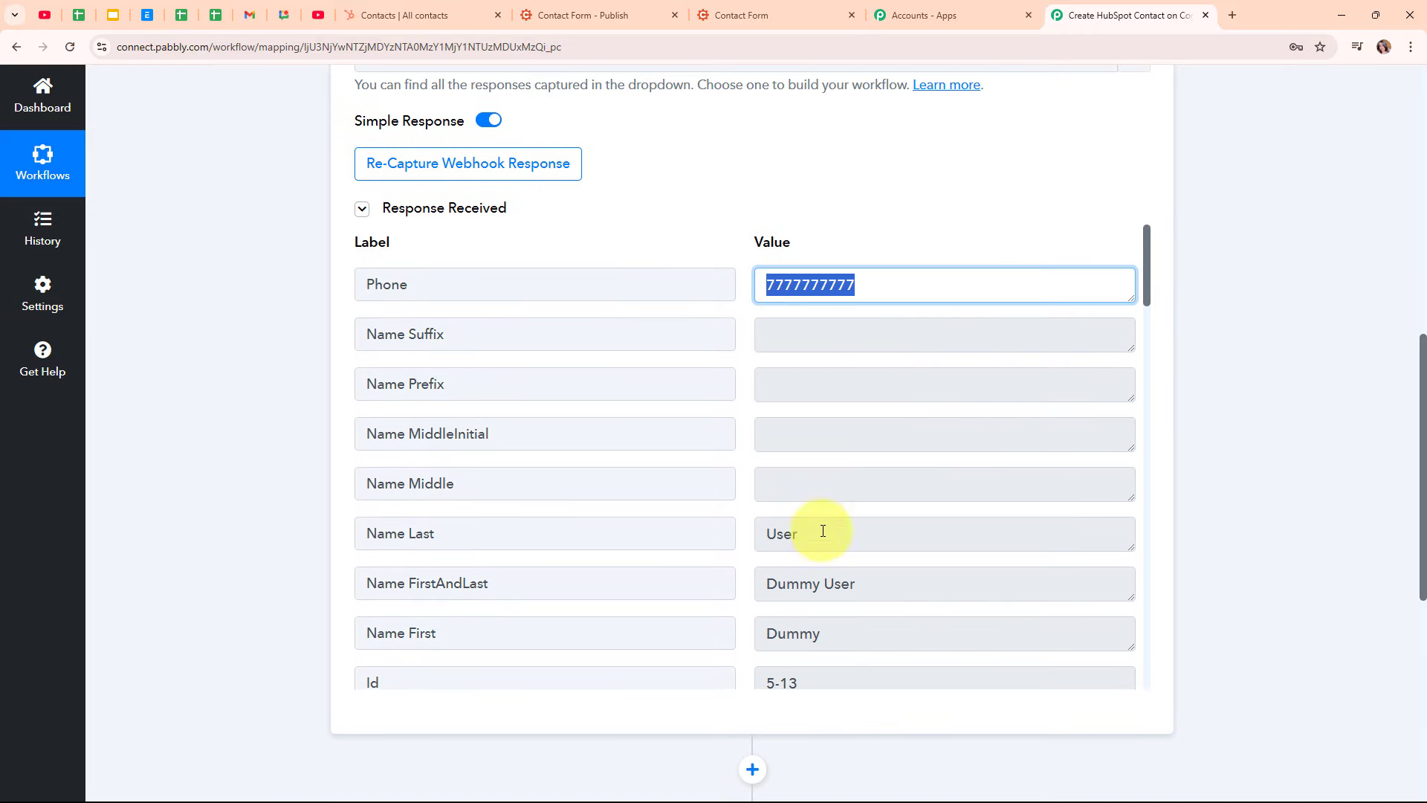
drag(823, 530, 747, 541)
drag(902, 583, 711, 591)
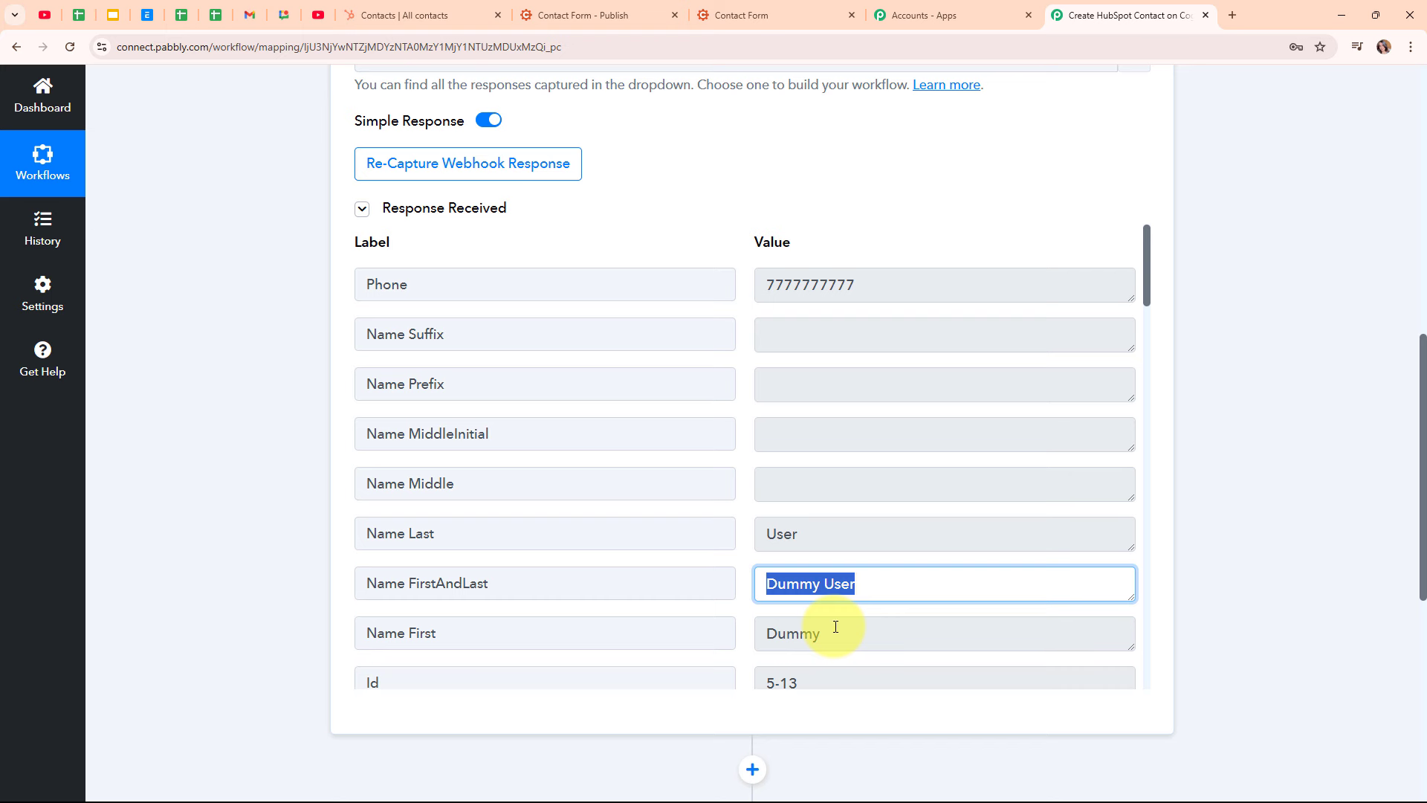
drag(835, 626, 707, 628)
Review the captured street address, state and postal code fields, then return to the top
scroll(911, 484, down, 4)
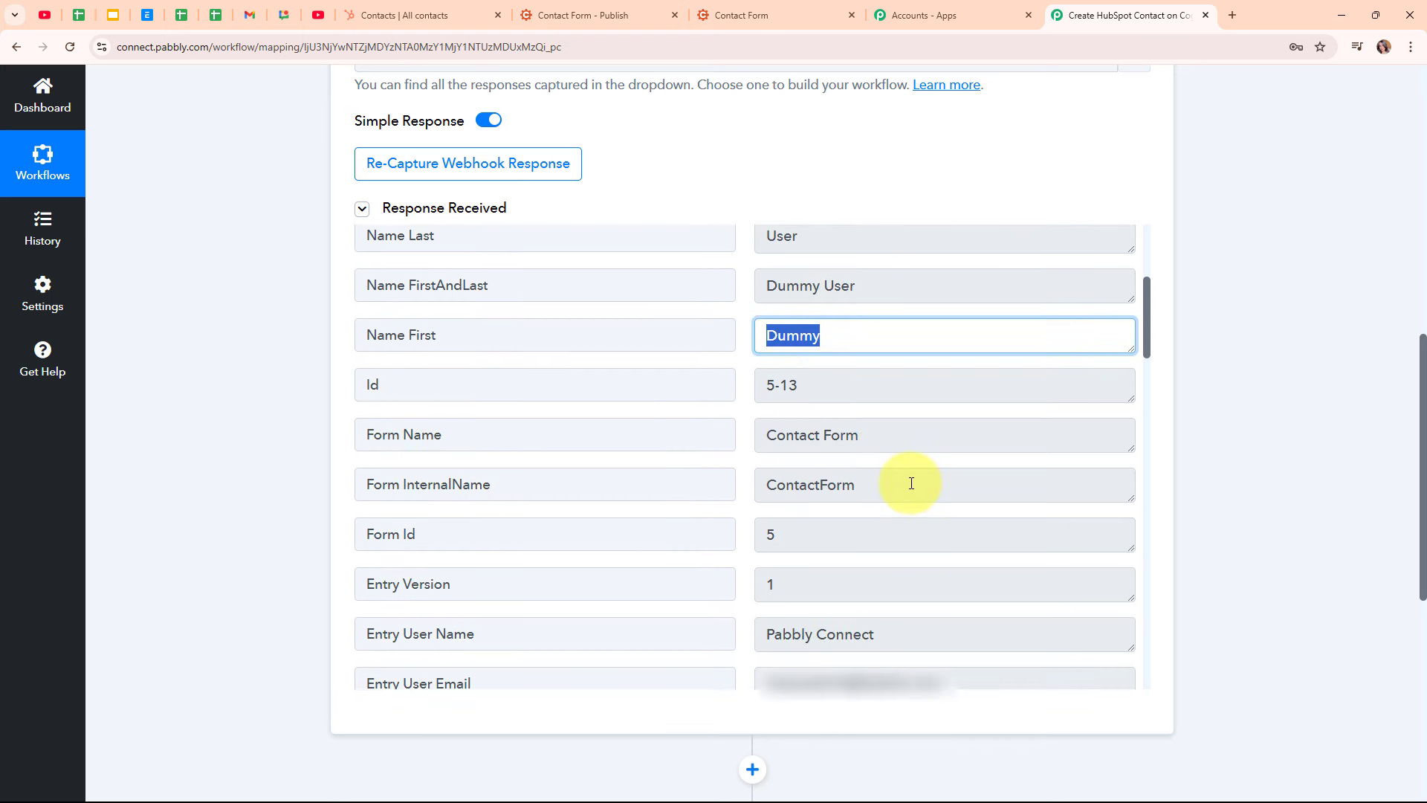
scroll(911, 484, down, 2)
scroll(911, 483, down, 3)
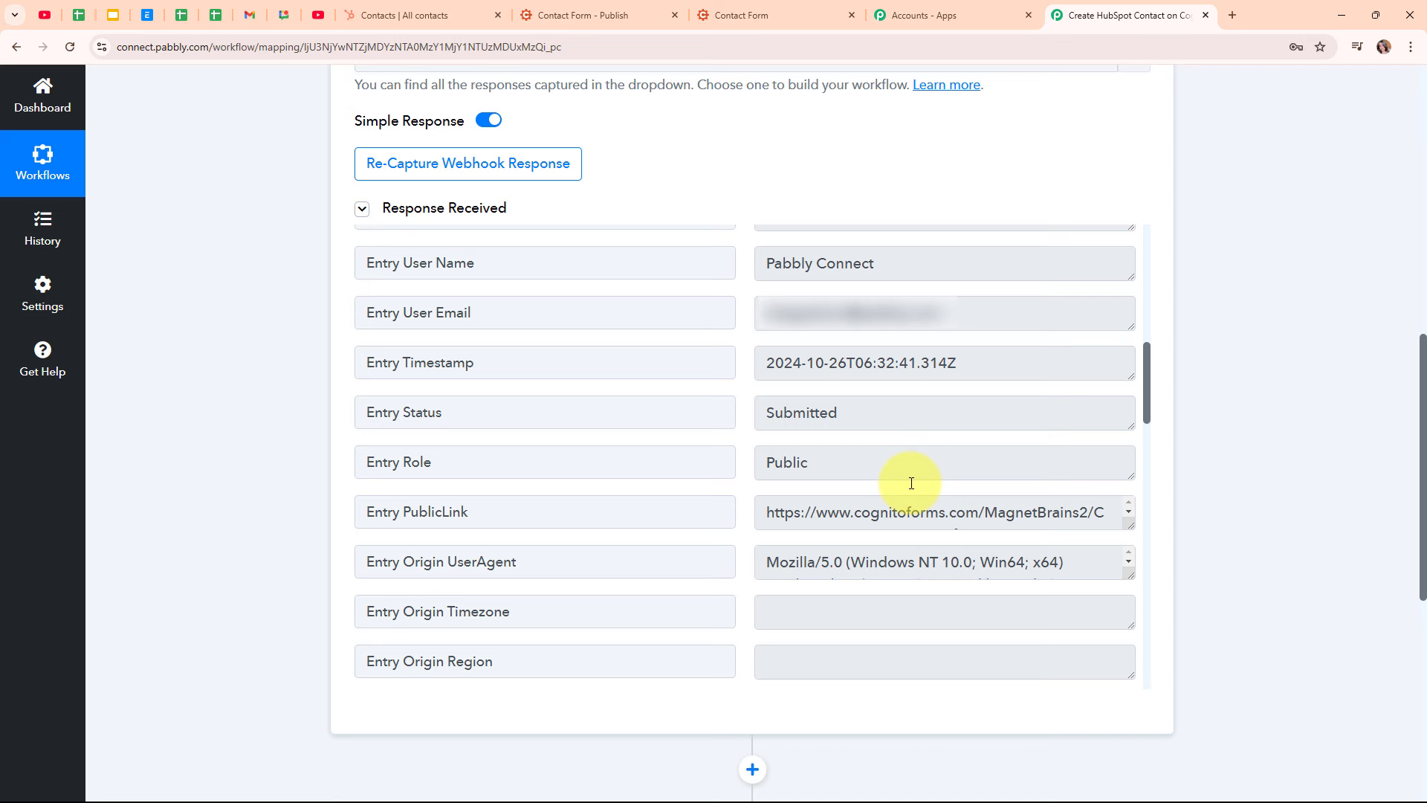
scroll(911, 483, down, 11)
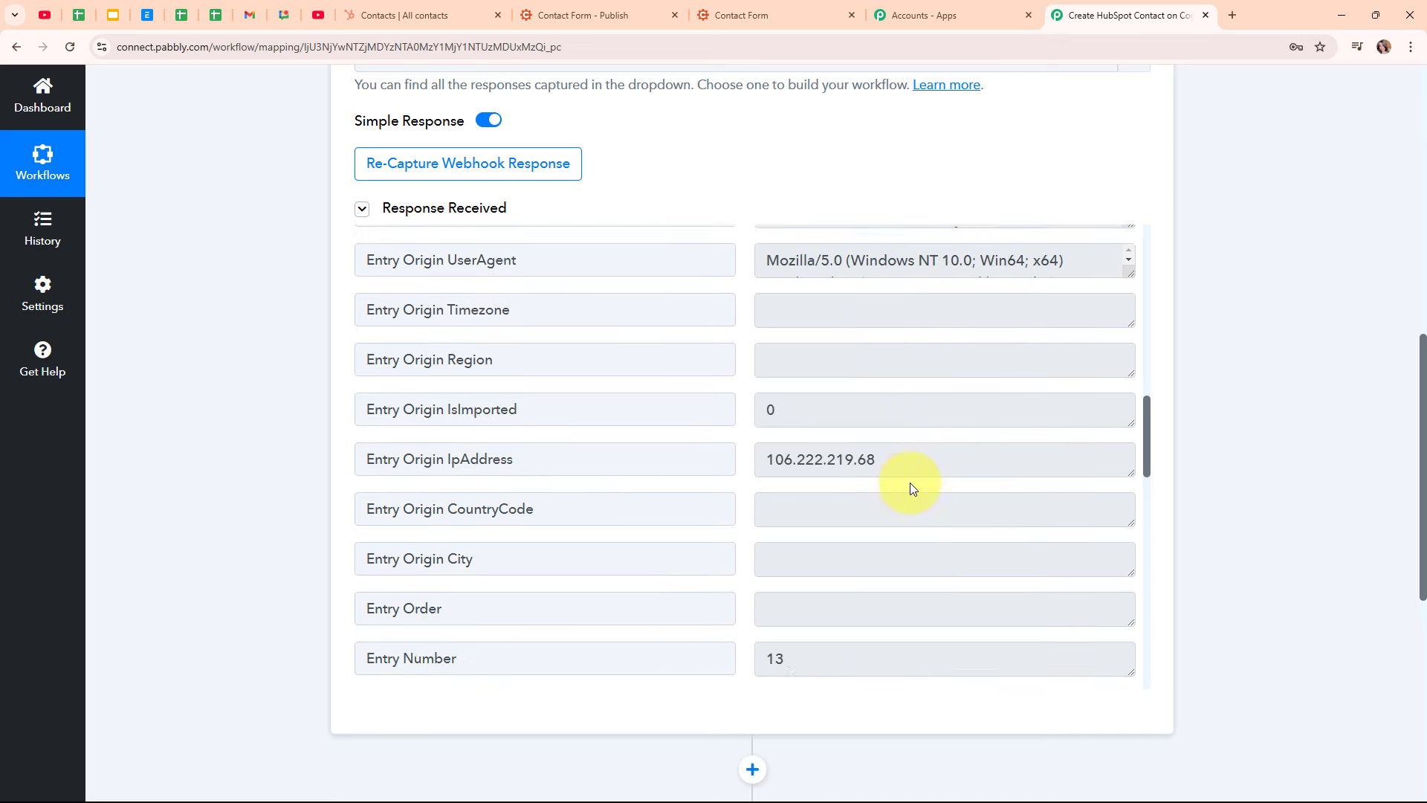
scroll(1018, 436, down, 3)
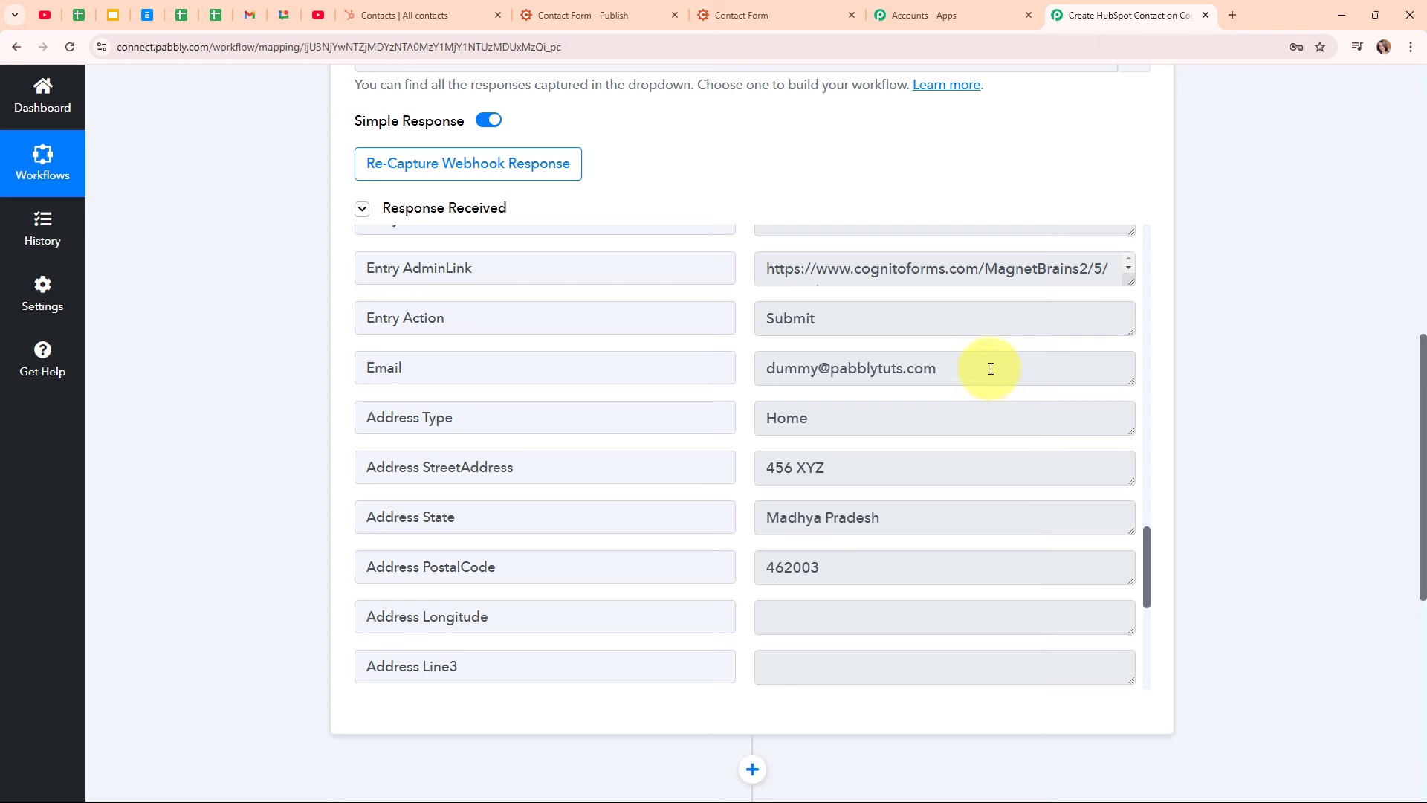
drag(993, 367, 697, 376)
drag(936, 476, 634, 461)
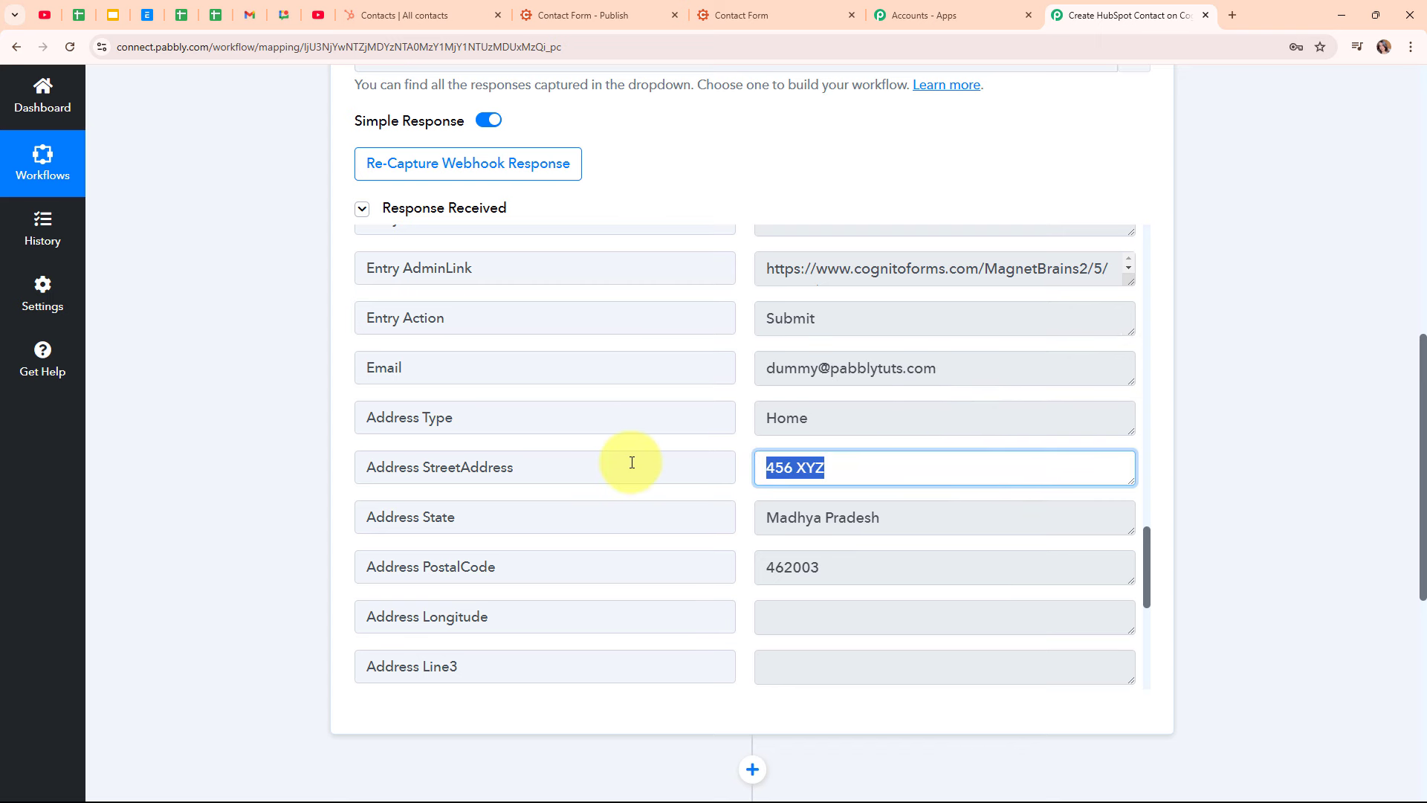
drag(914, 519, 556, 497)
drag(872, 563, 662, 567)
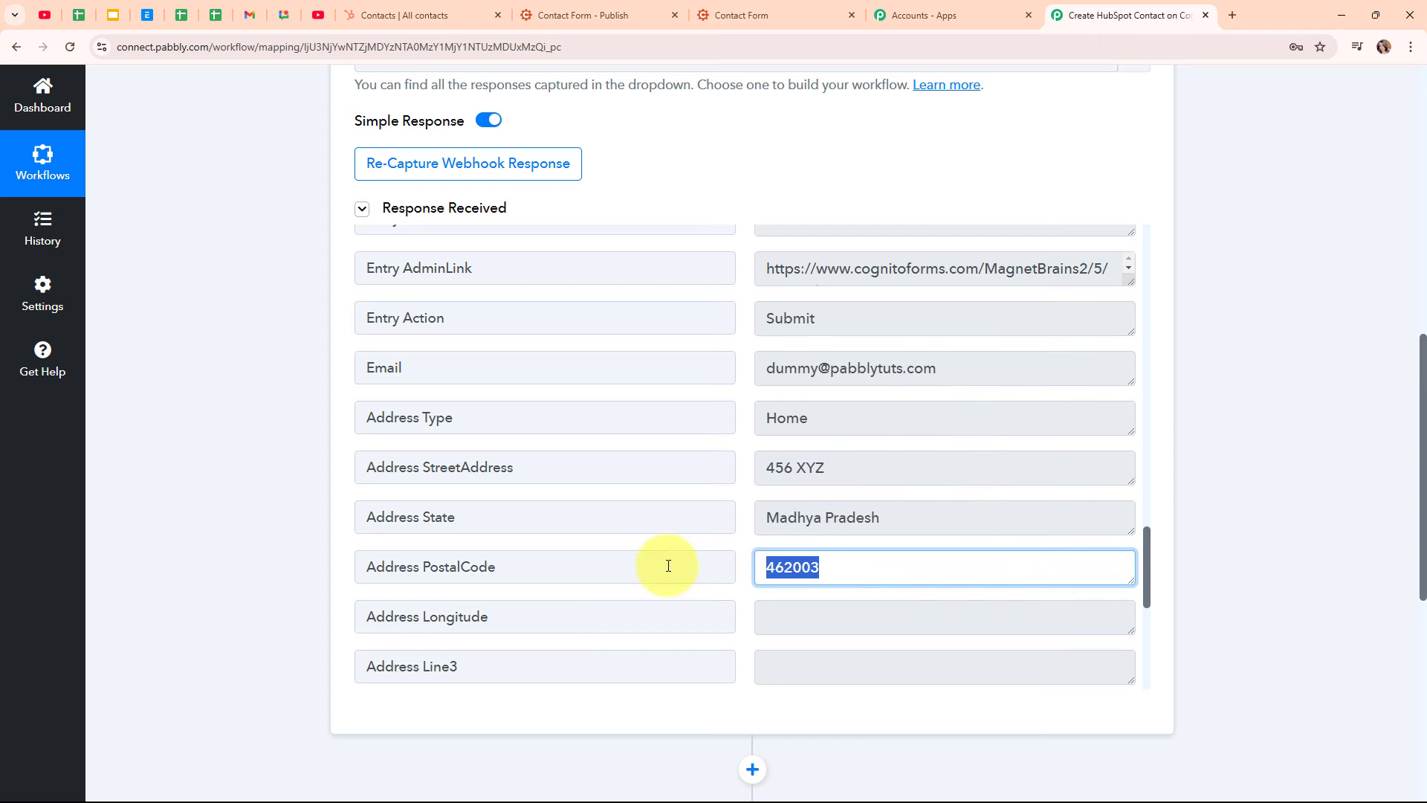
scroll(1024, 519, down, 6)
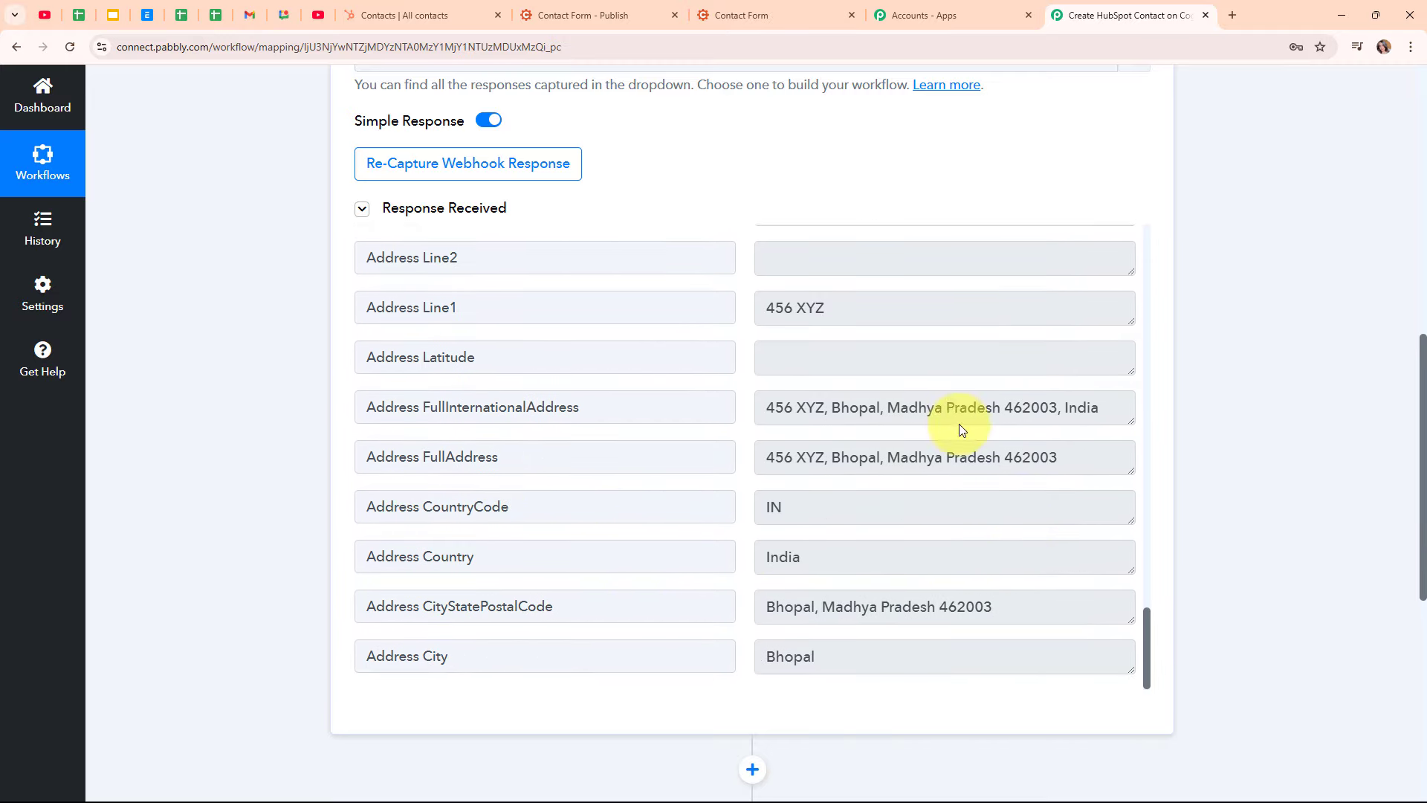
scroll(1170, 453, up, 10)
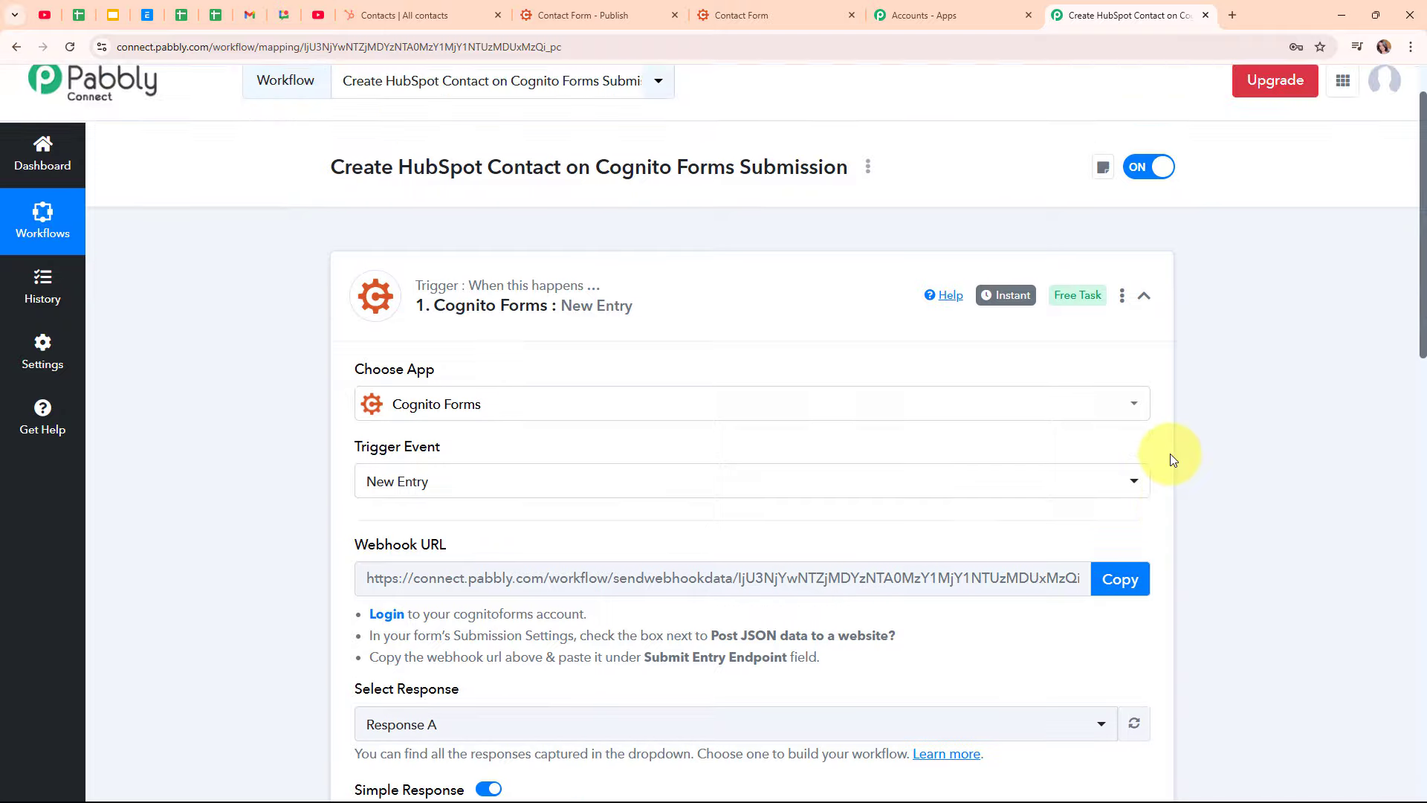
Collapse the Cognito Forms trigger and choose HubSpot CRM as the action app
click(1143, 370)
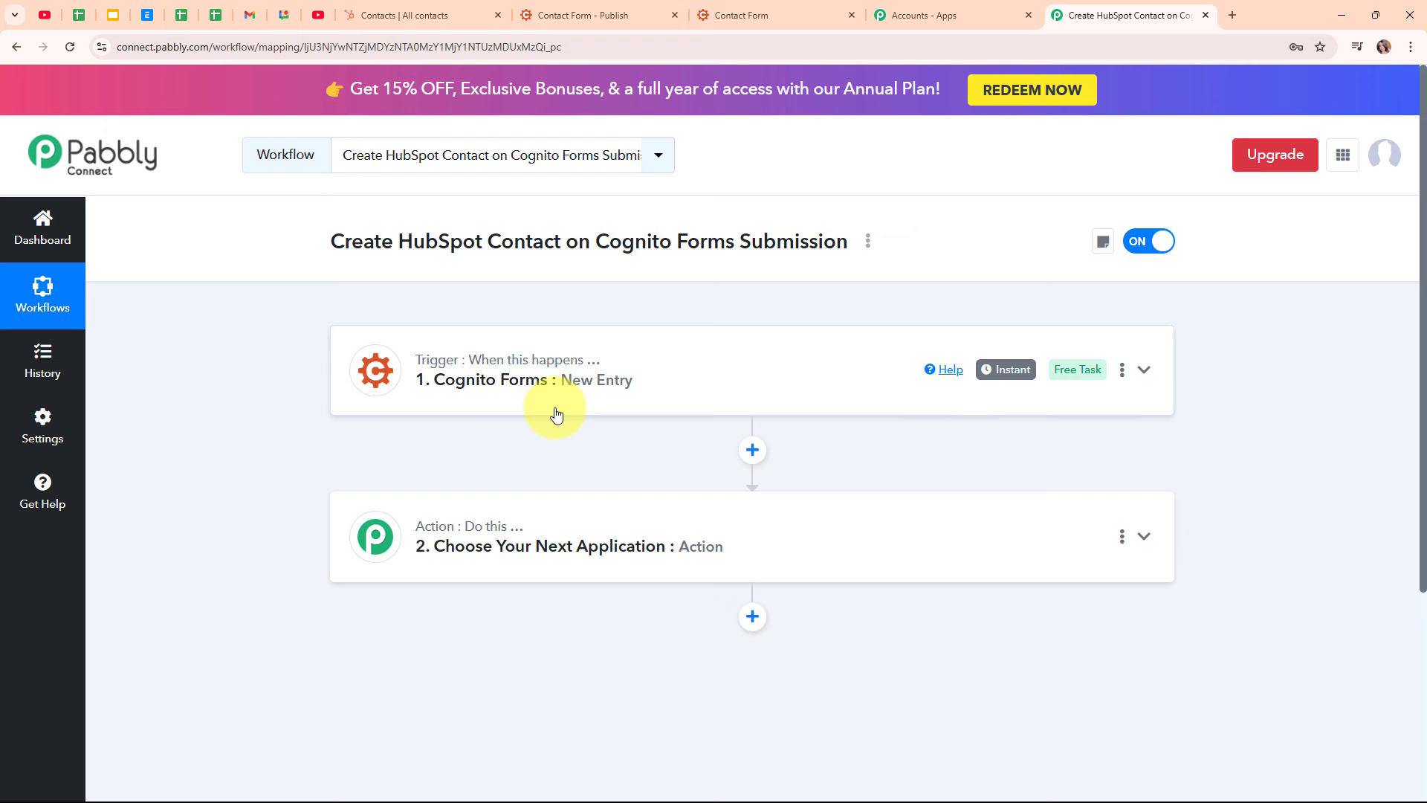
click(694, 543)
click(482, 382)
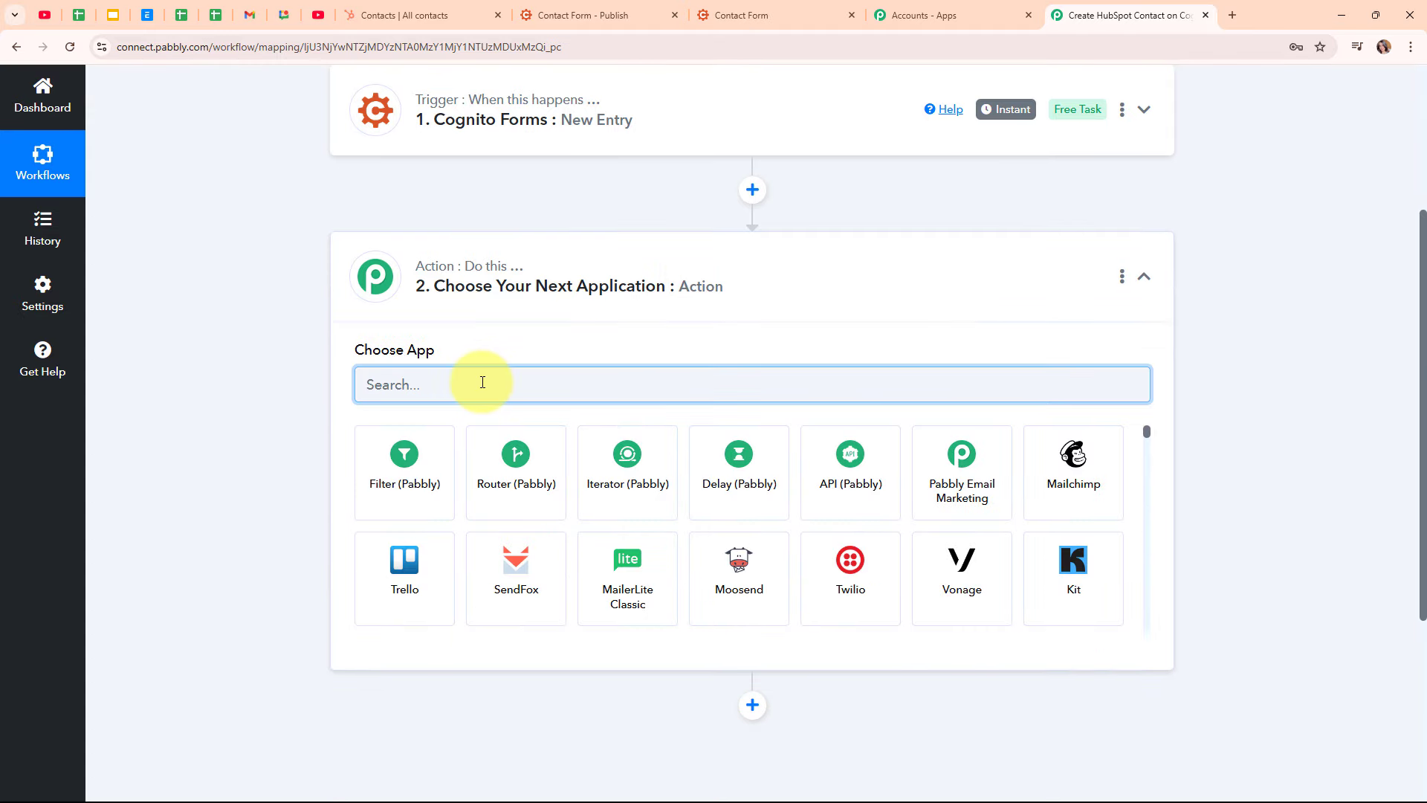
text(Hupsp)
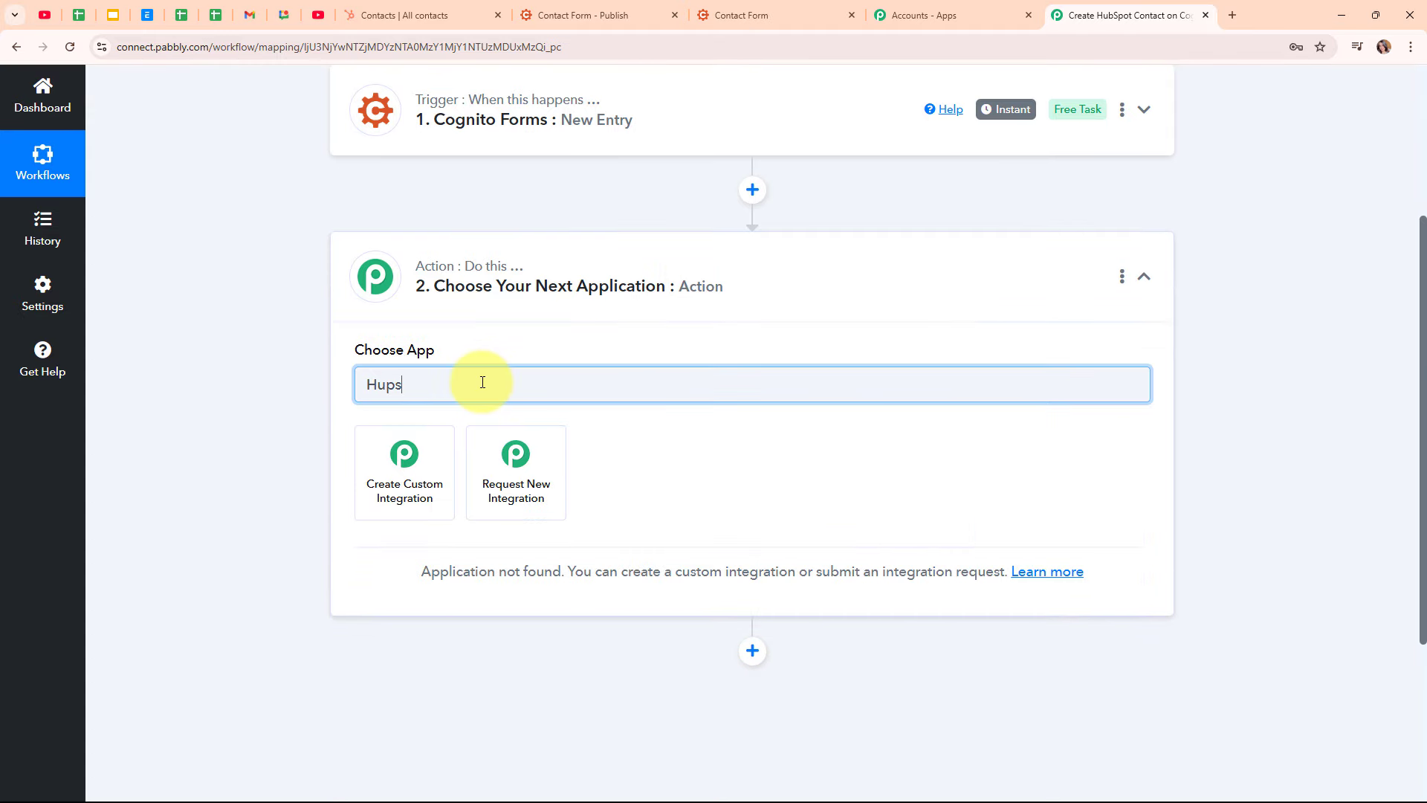
key(BackSpace)
key(BackSpace)
key(BackSpace)
text(bs)
click(532, 471)
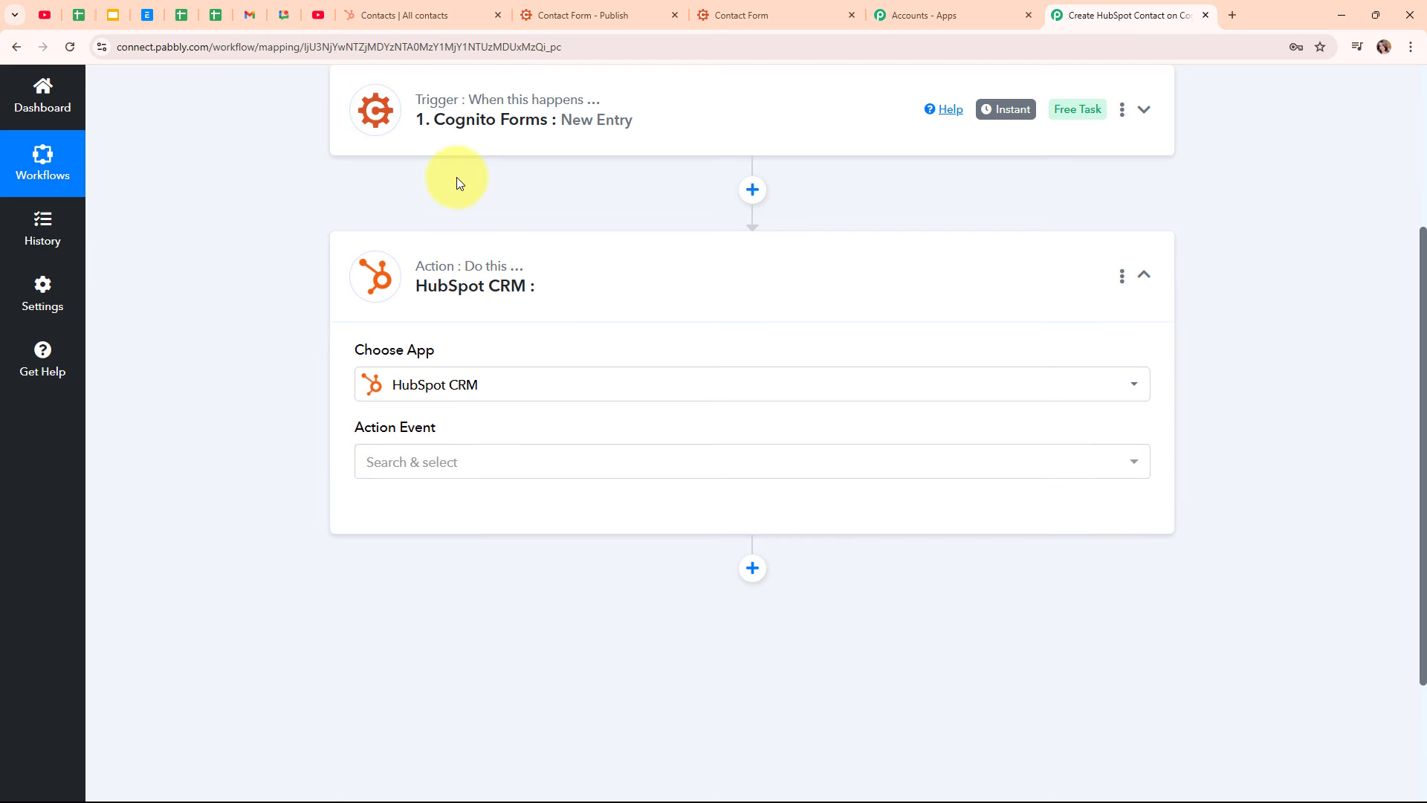
Set the HubSpot CRM action event to Create a Contact and start connecting an account
click(429, 461)
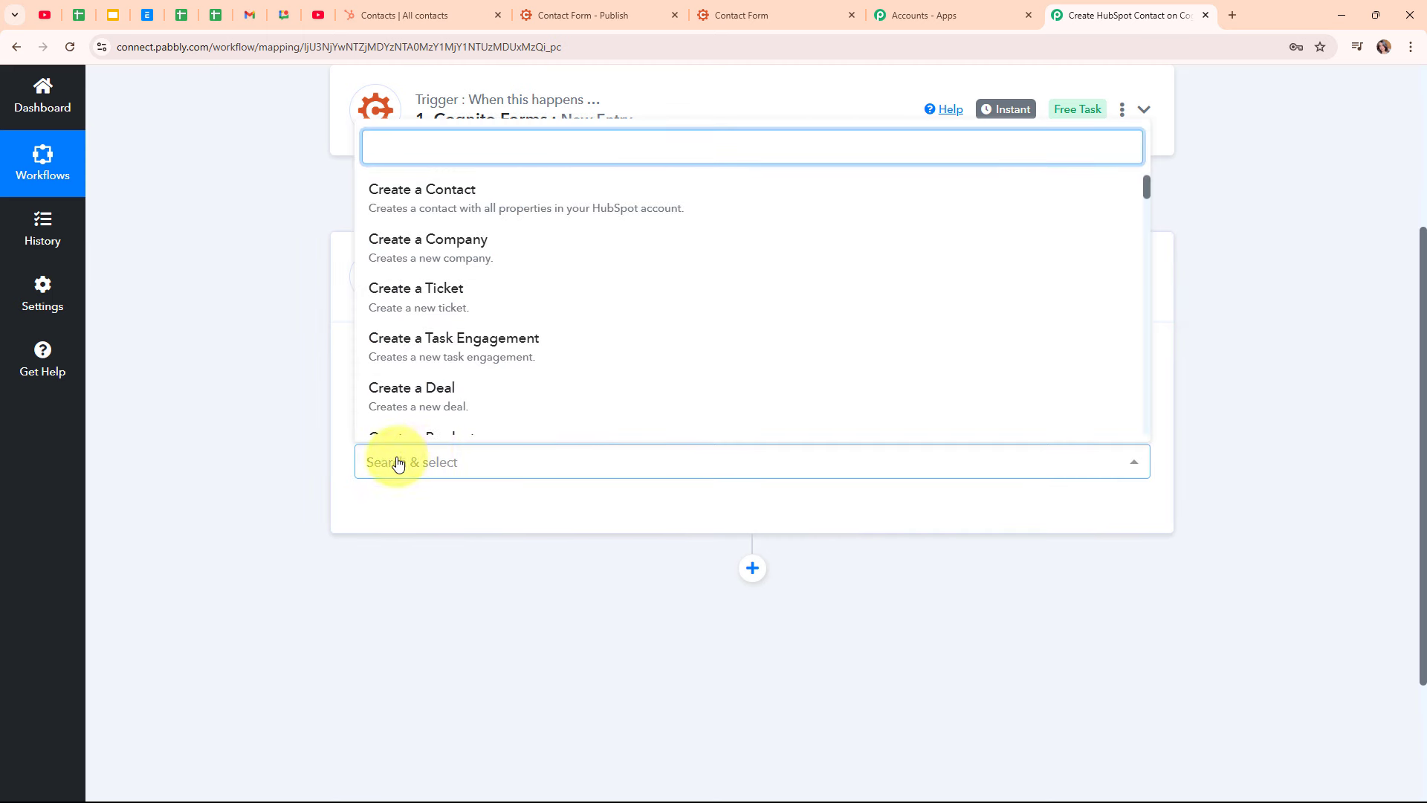
scroll(461, 429, down, 2)
scroll(475, 298, up, 2)
click(475, 197)
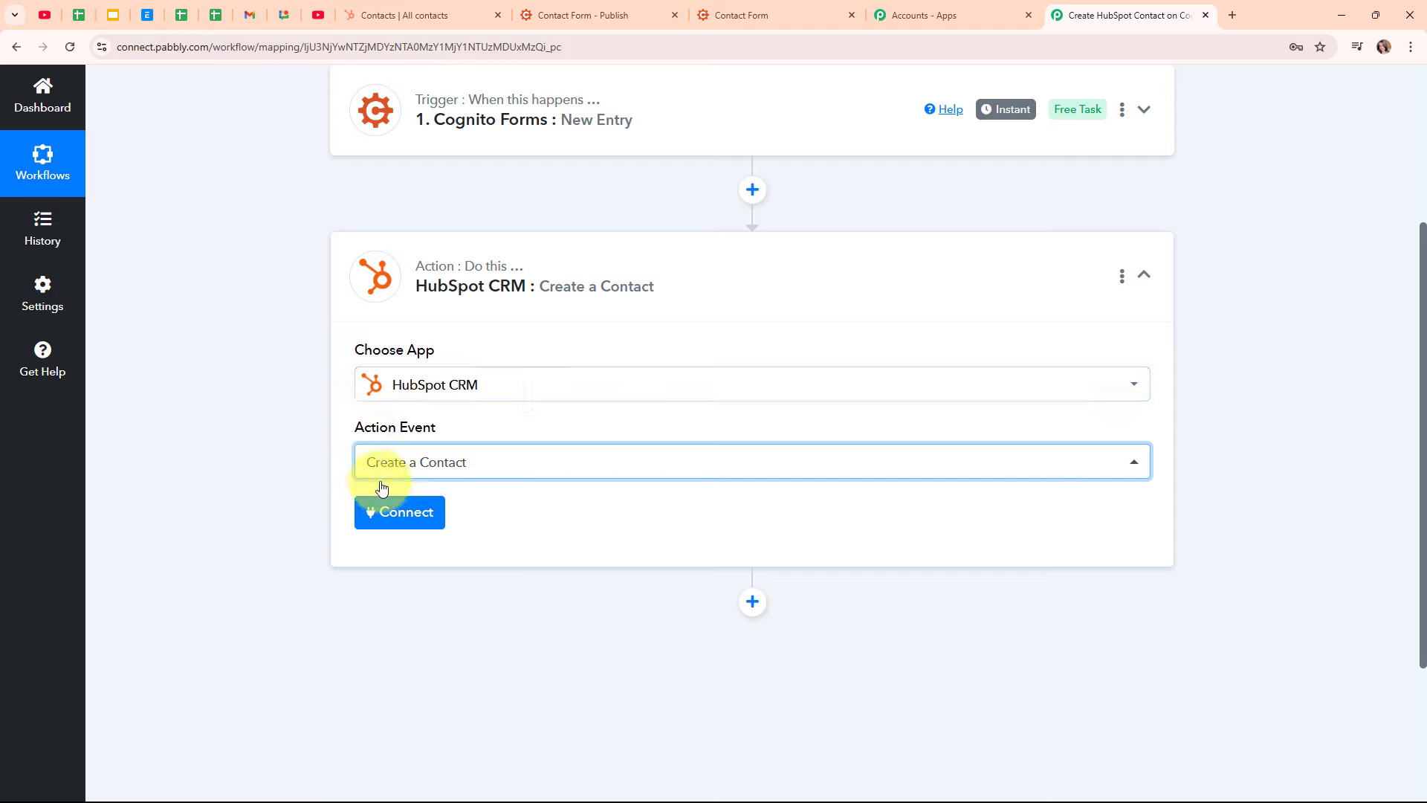
click(429, 510)
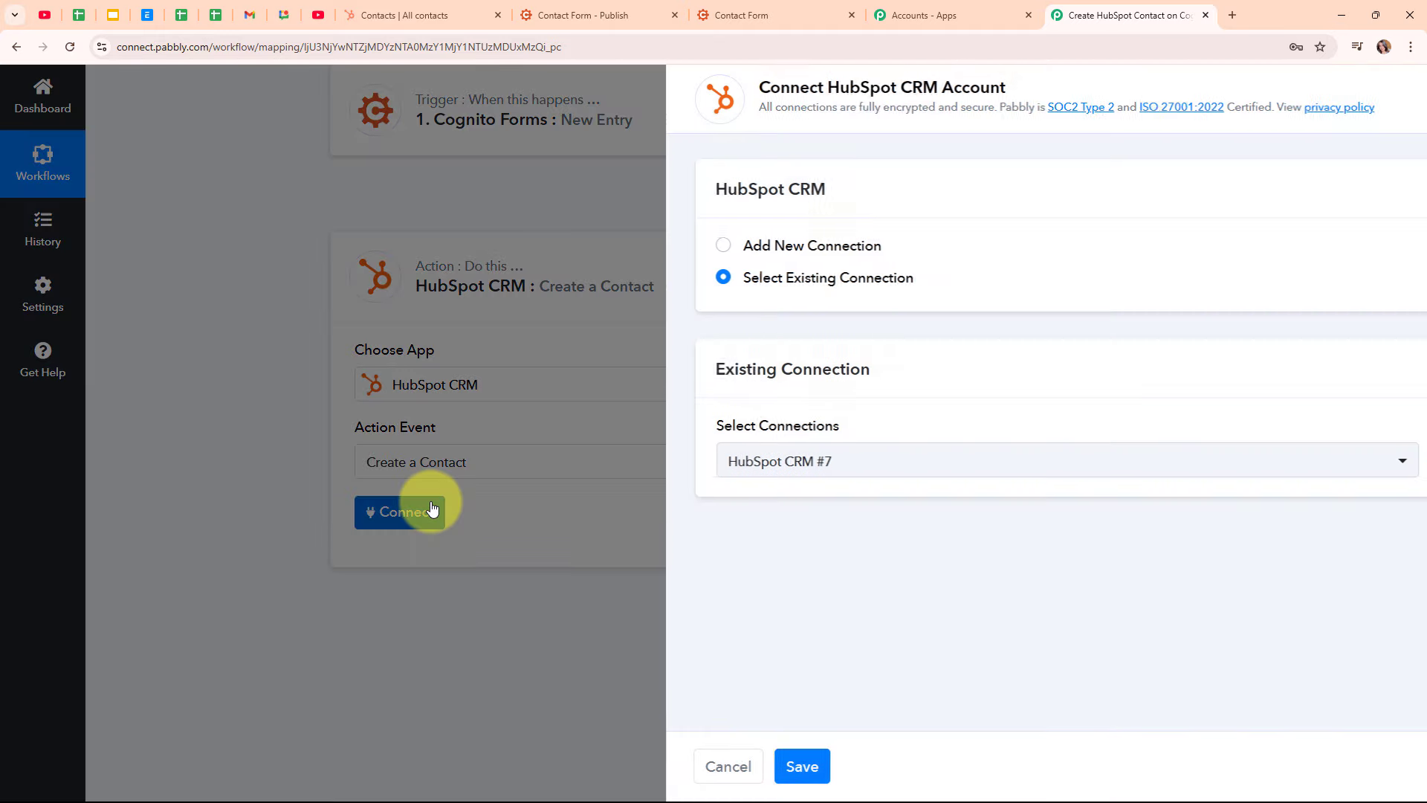
Authorize a new HubSpot CRM connection by selecting and confirming the HubSpot account
click(657, 248)
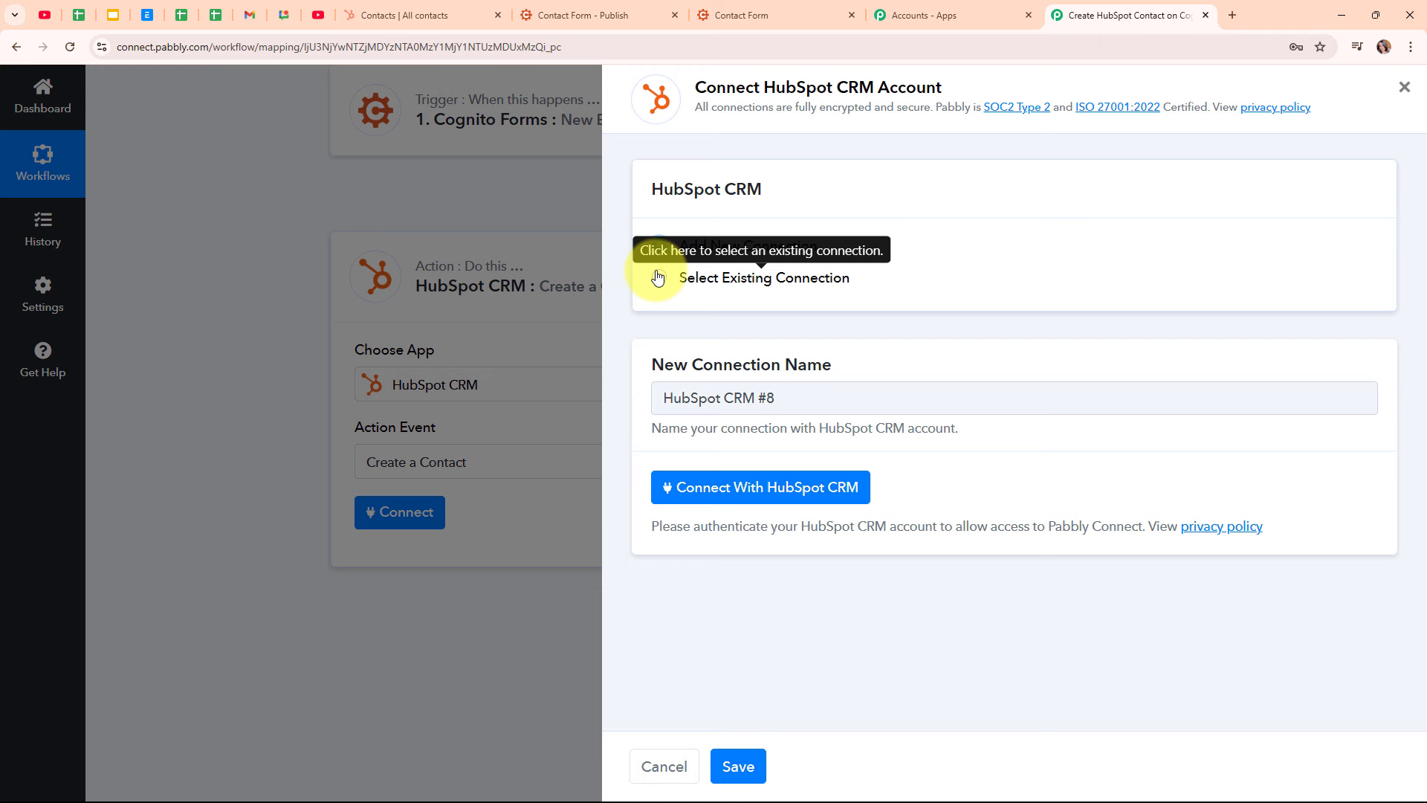
click(823, 490)
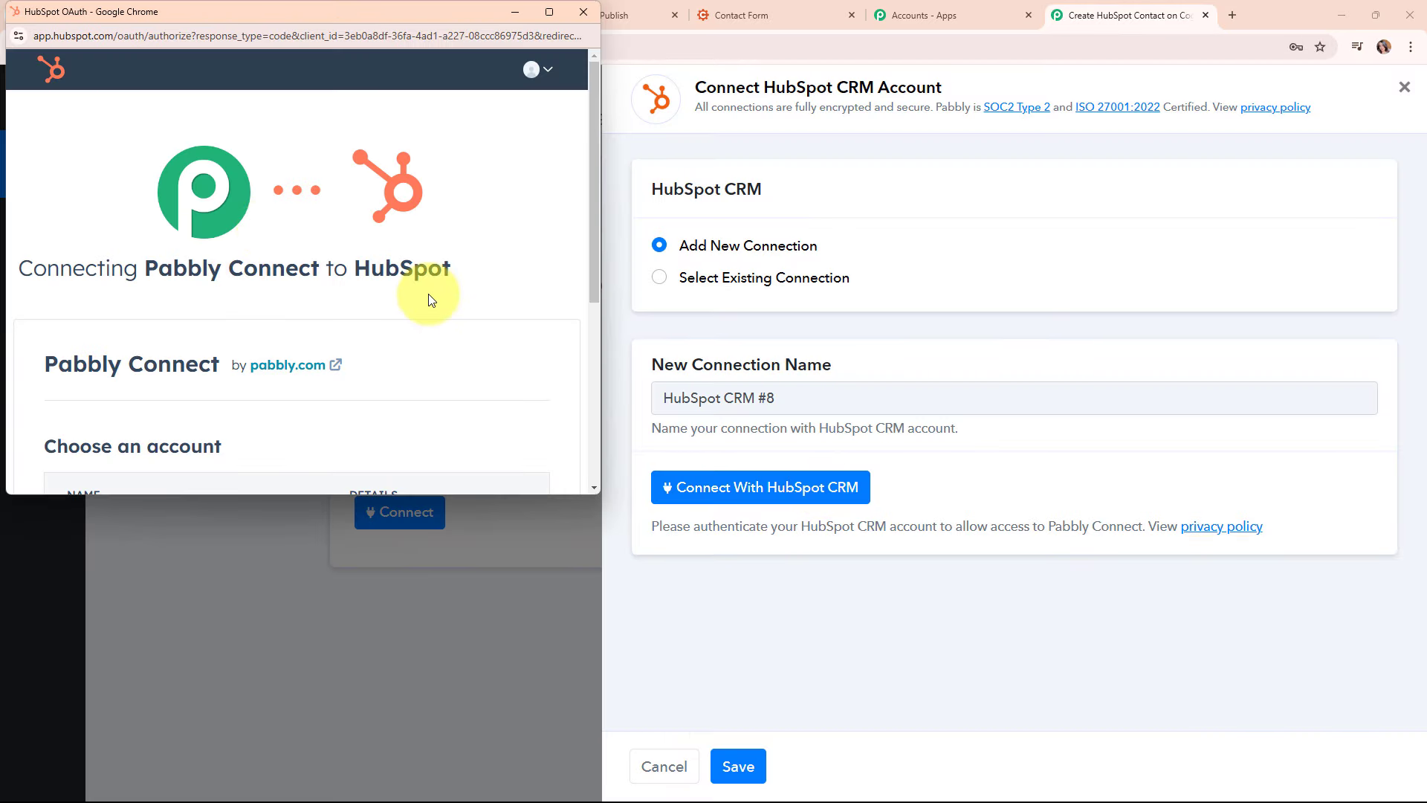
scroll(429, 296, down, 4)
click(69, 252)
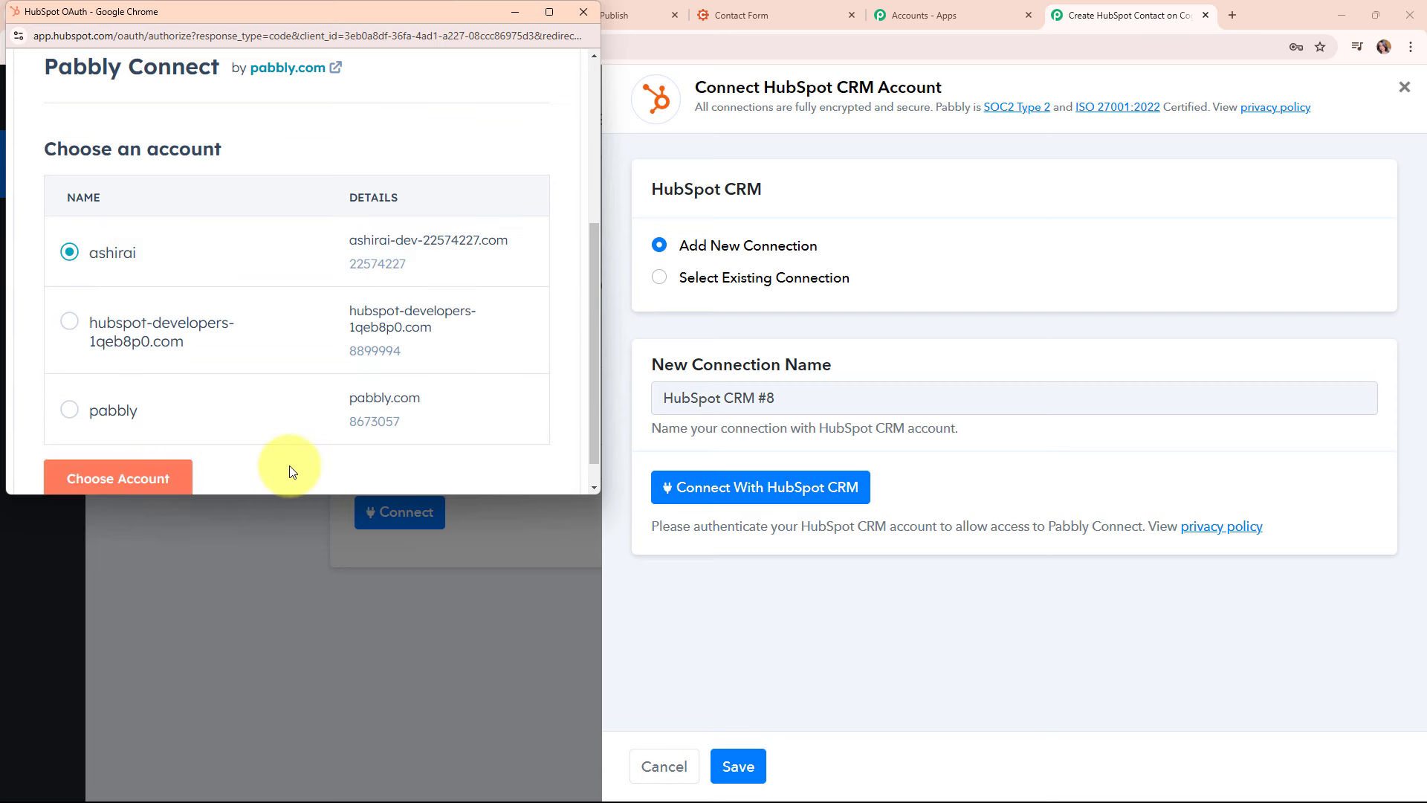
scroll(245, 457, down, 1)
click(186, 438)
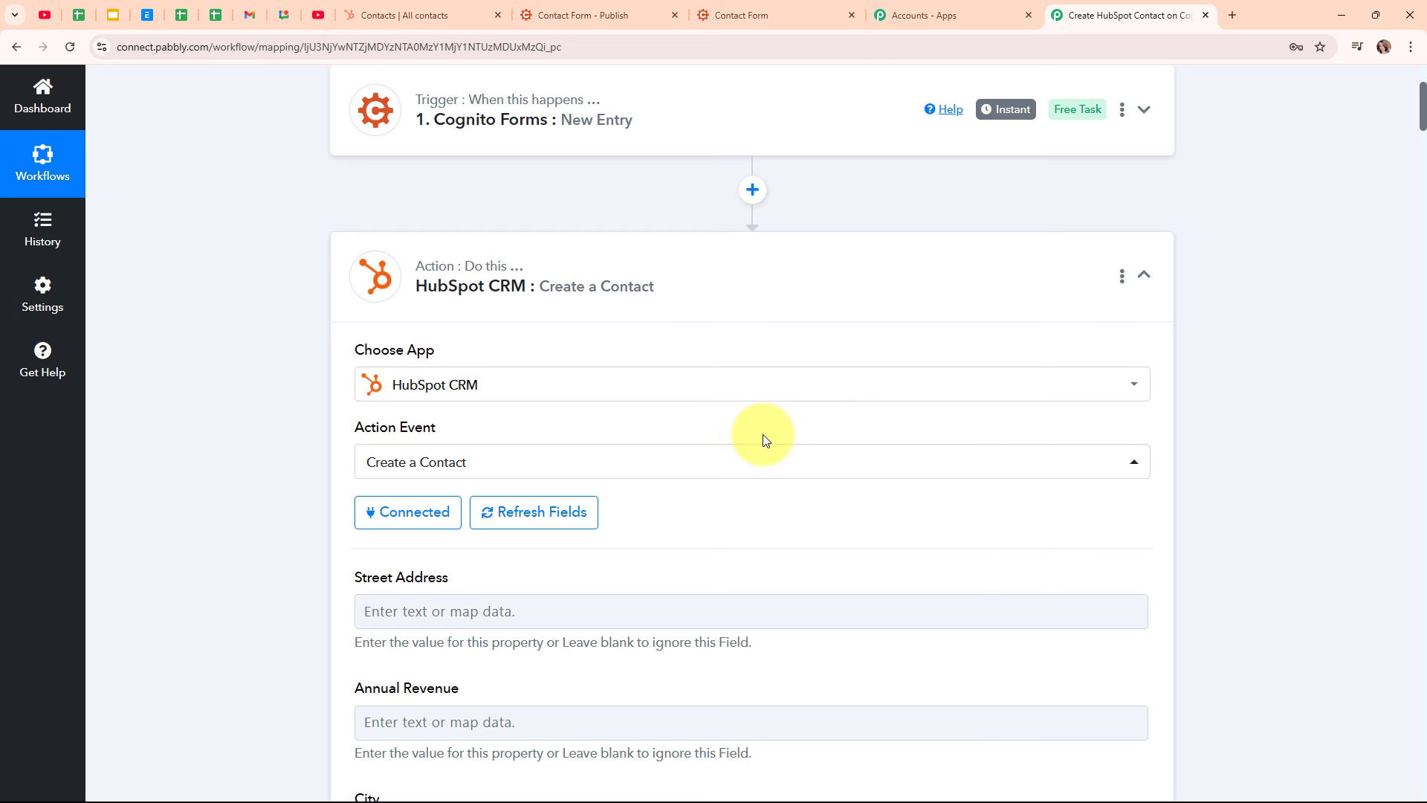
Map the form's Address StreetAddress into HubSpot's Street Address field
scroll(763, 434, down, 2)
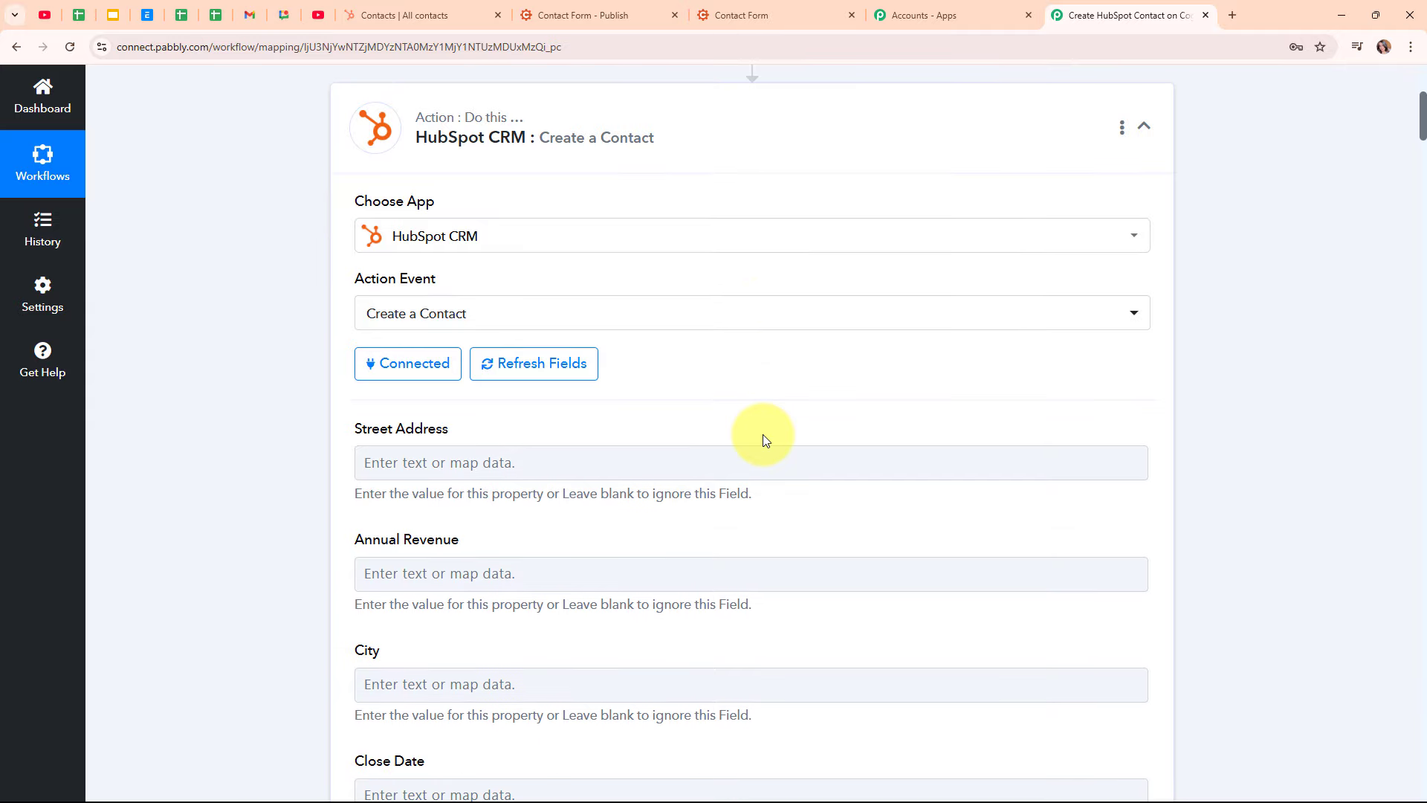
scroll(838, 405, down, 4)
scroll(839, 403, up, 1)
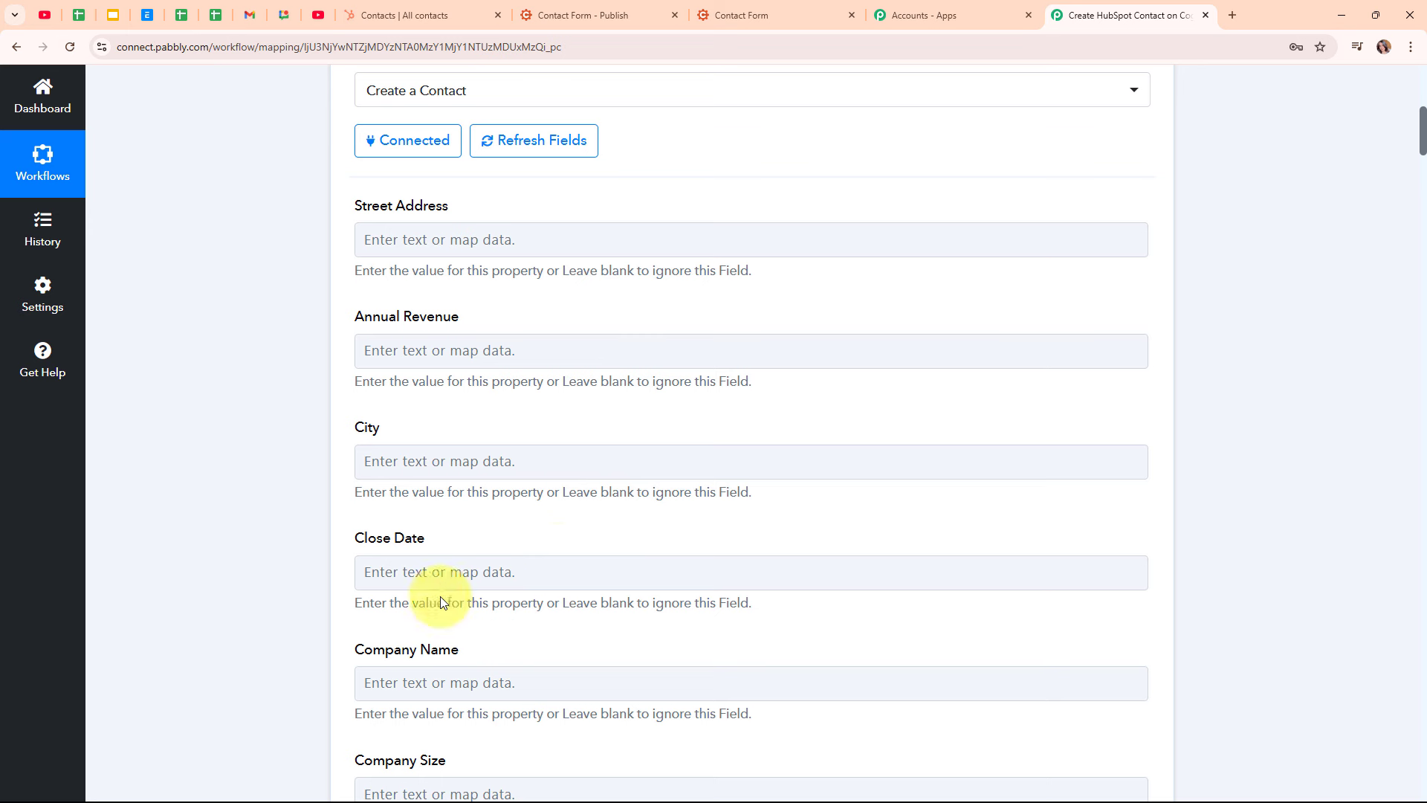
click(381, 235)
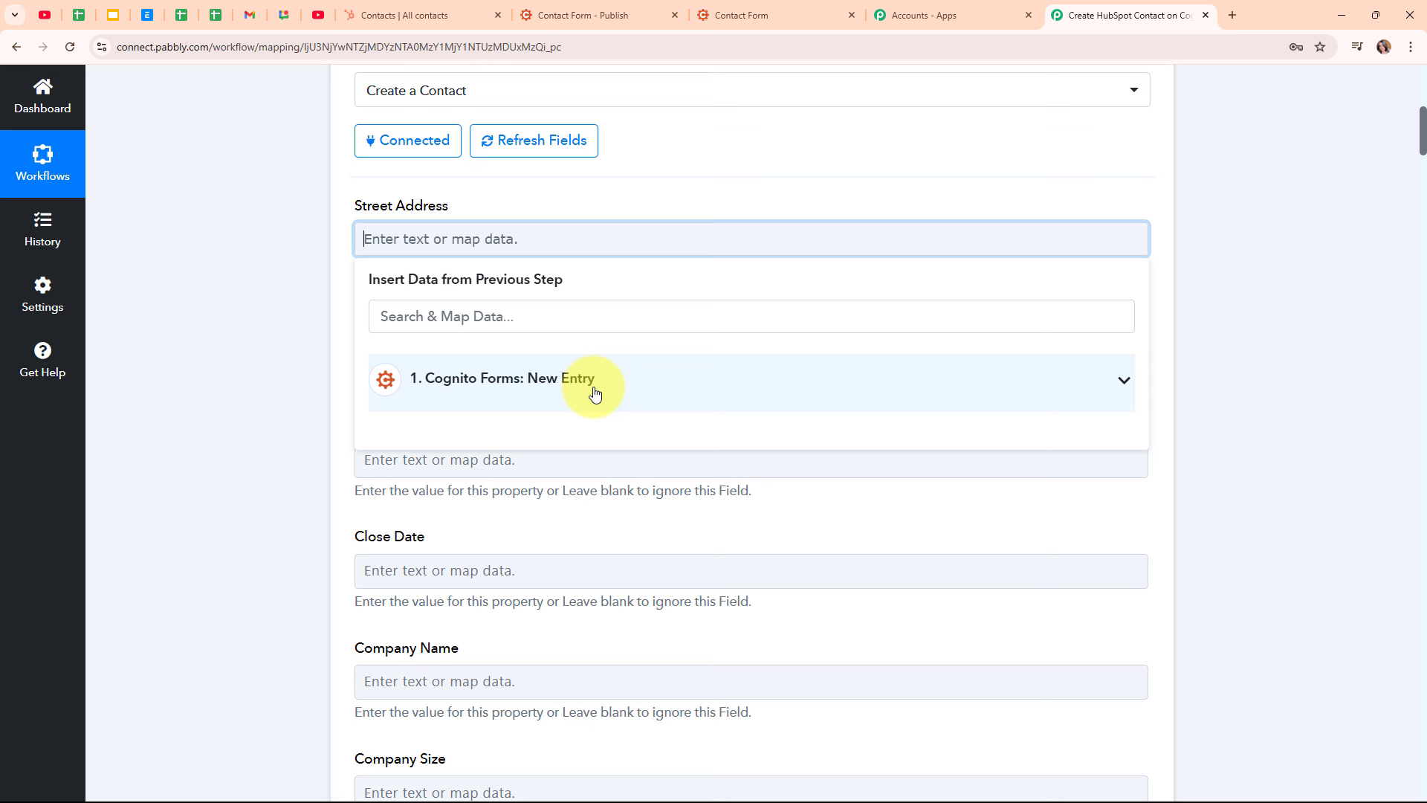
click(547, 311)
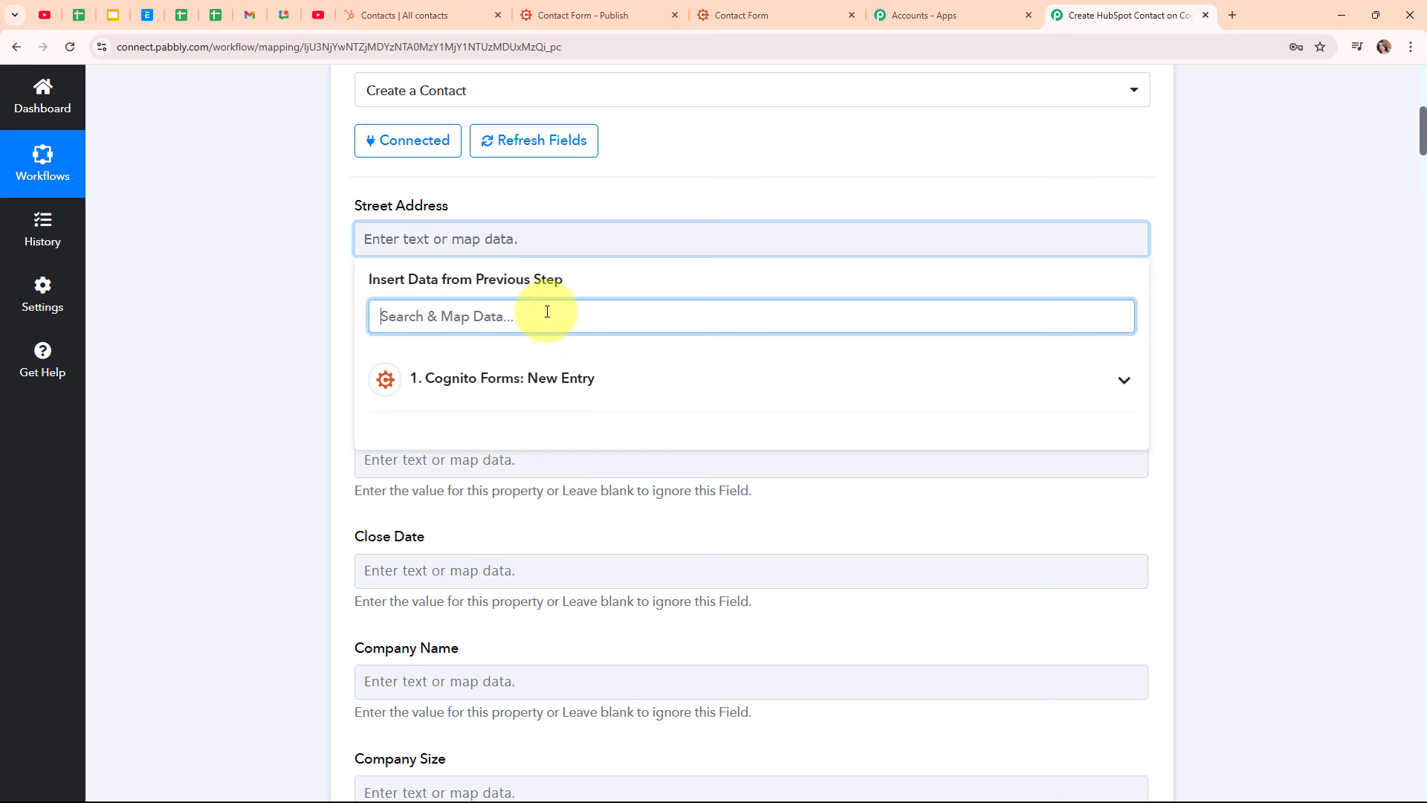
text(str)
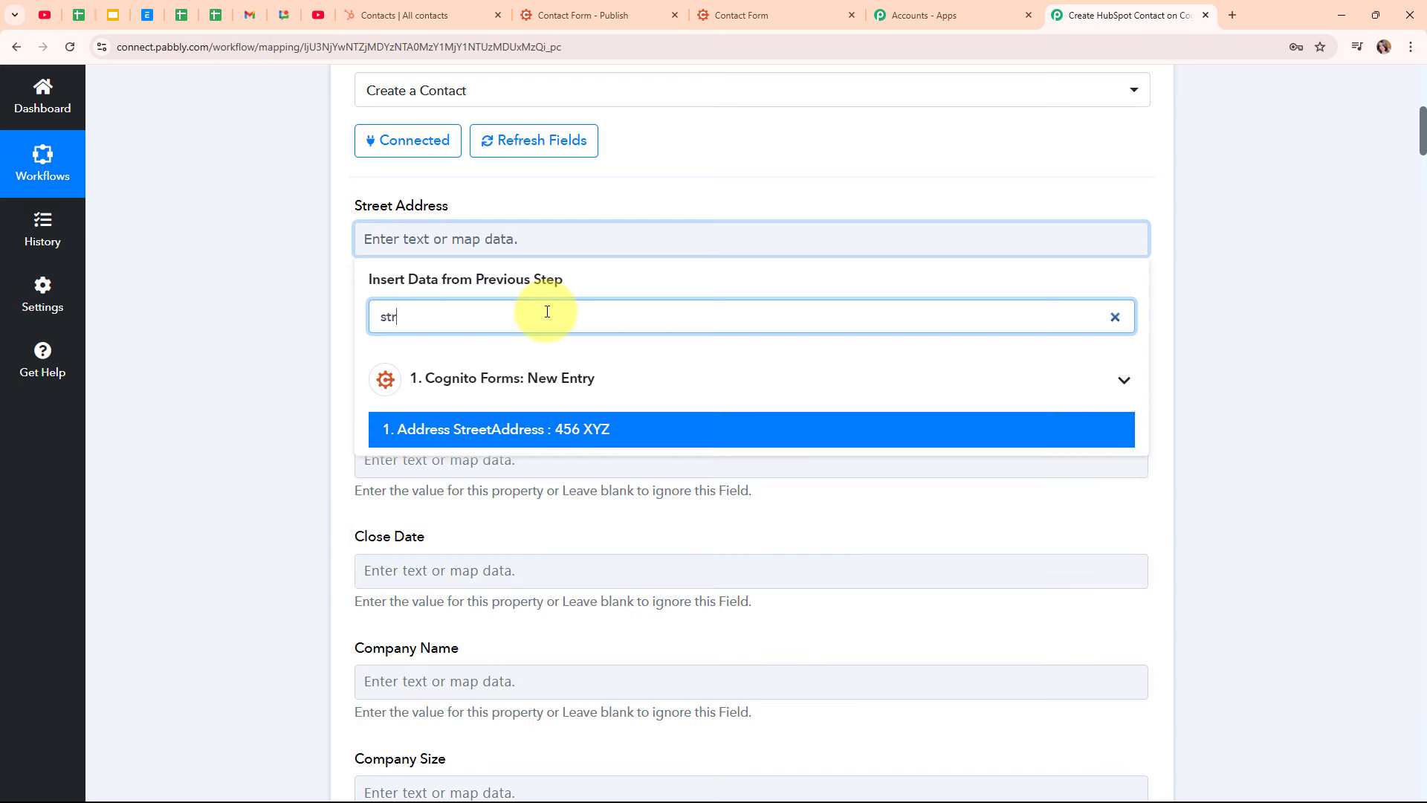
click(633, 430)
click(302, 444)
scroll(946, 455, down, 2)
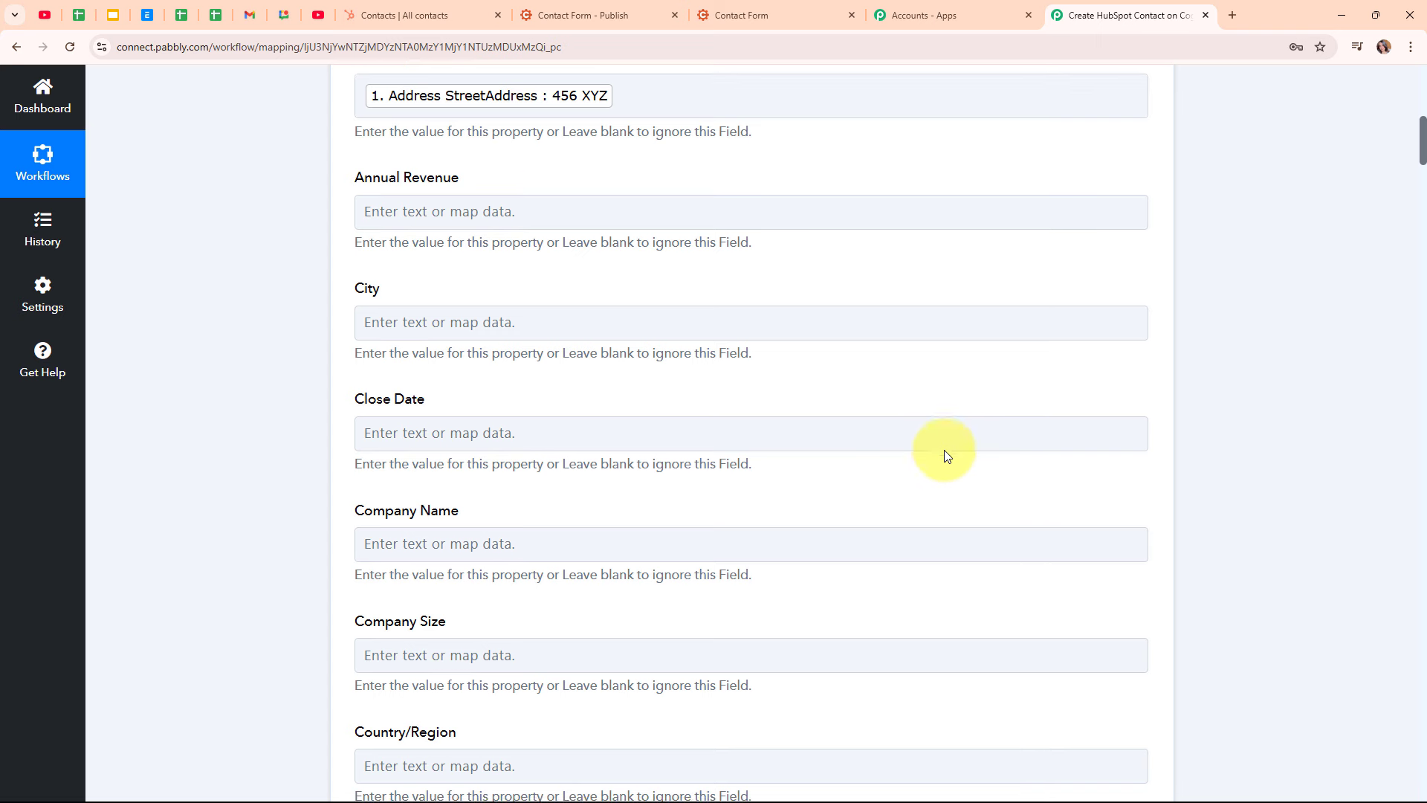
Map City to Address City and Country/Region to Address Country (India)
click(607, 204)
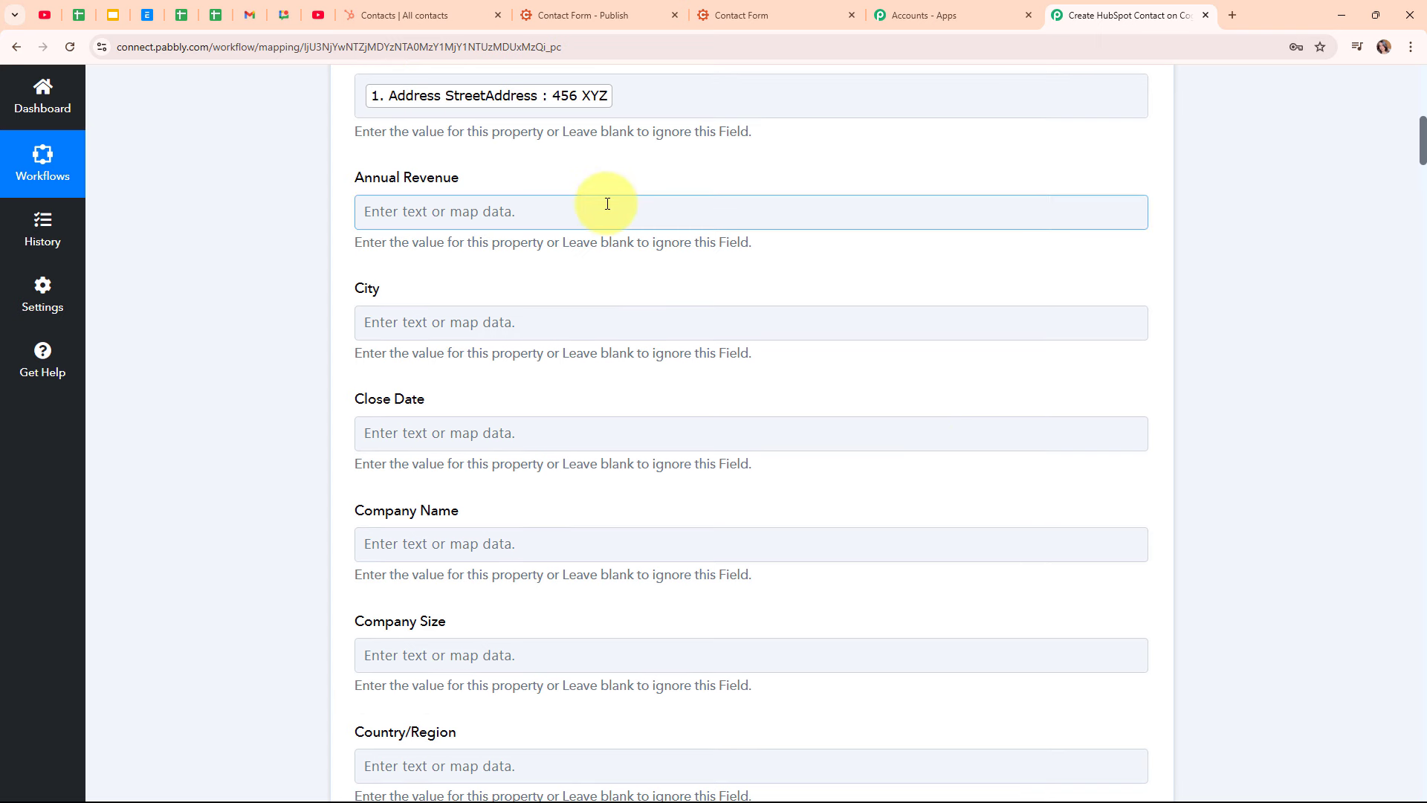
click(538, 319)
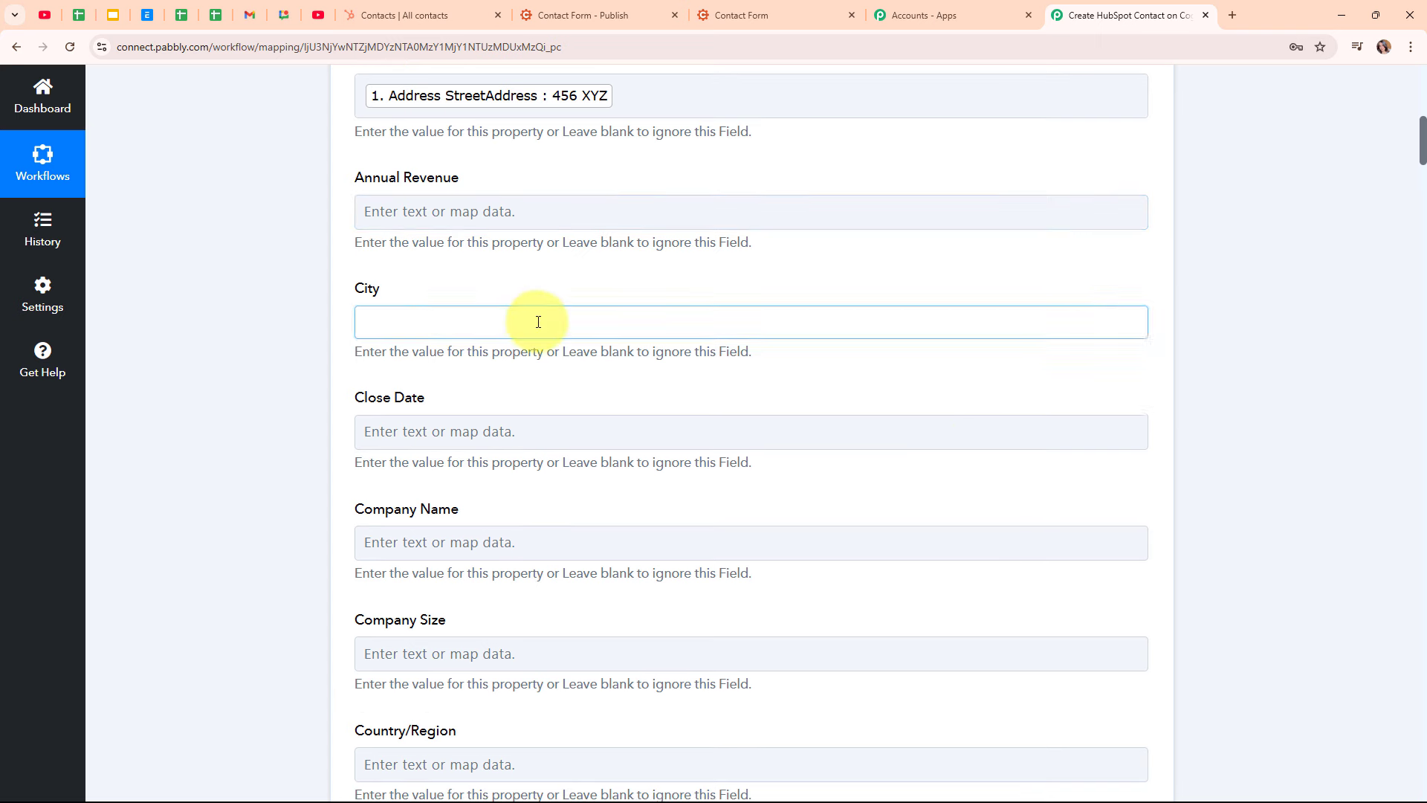
text(c)
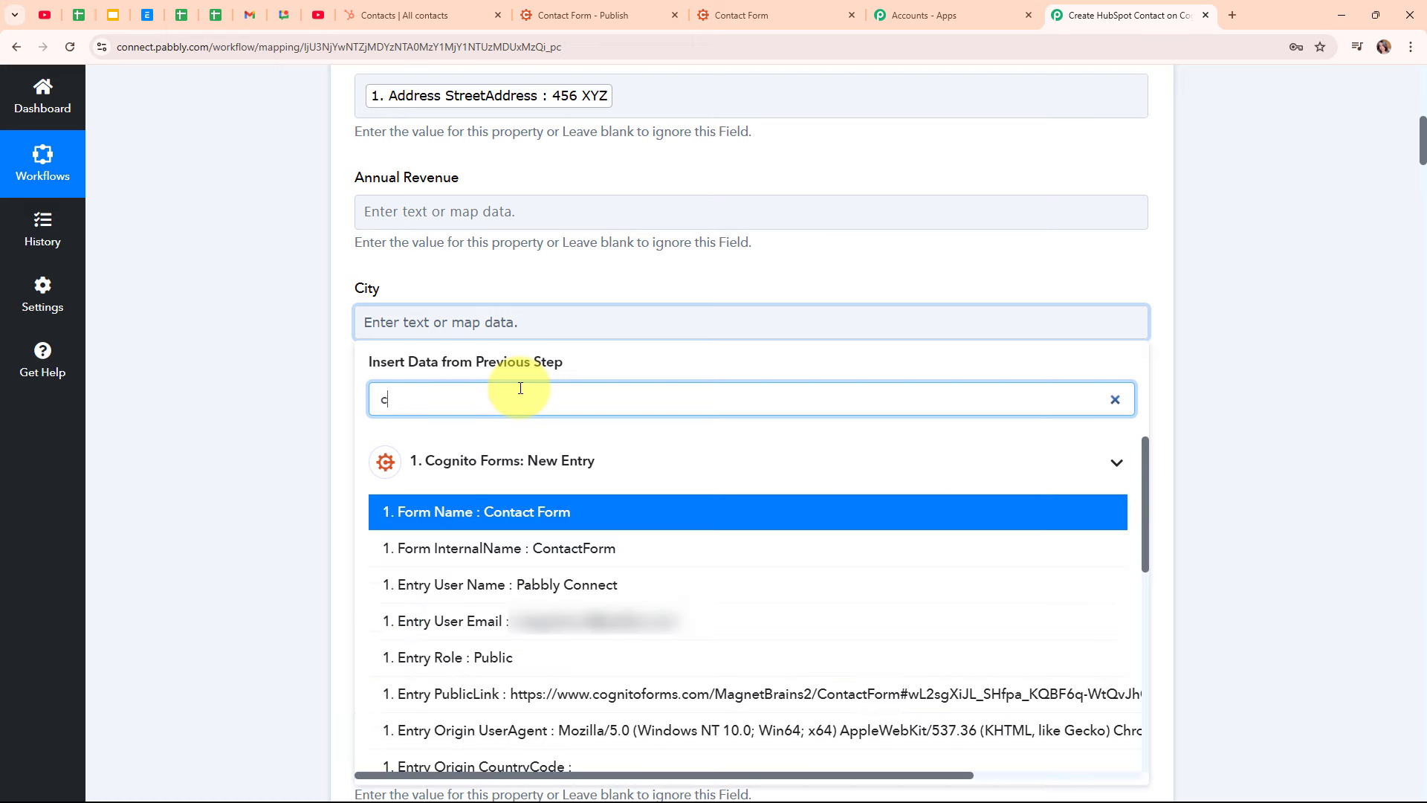
text(it)
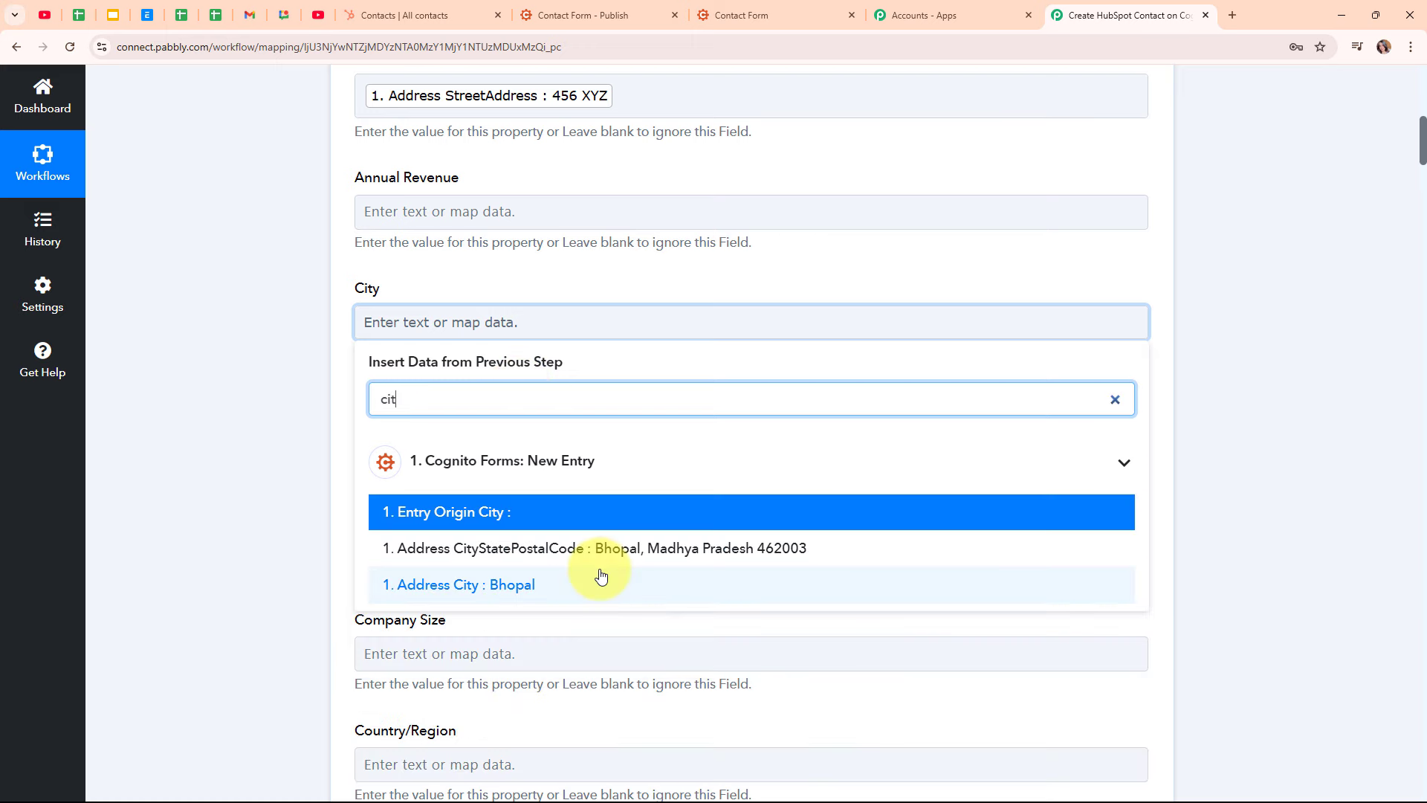
click(601, 578)
click(288, 379)
scroll(786, 456, down, 4)
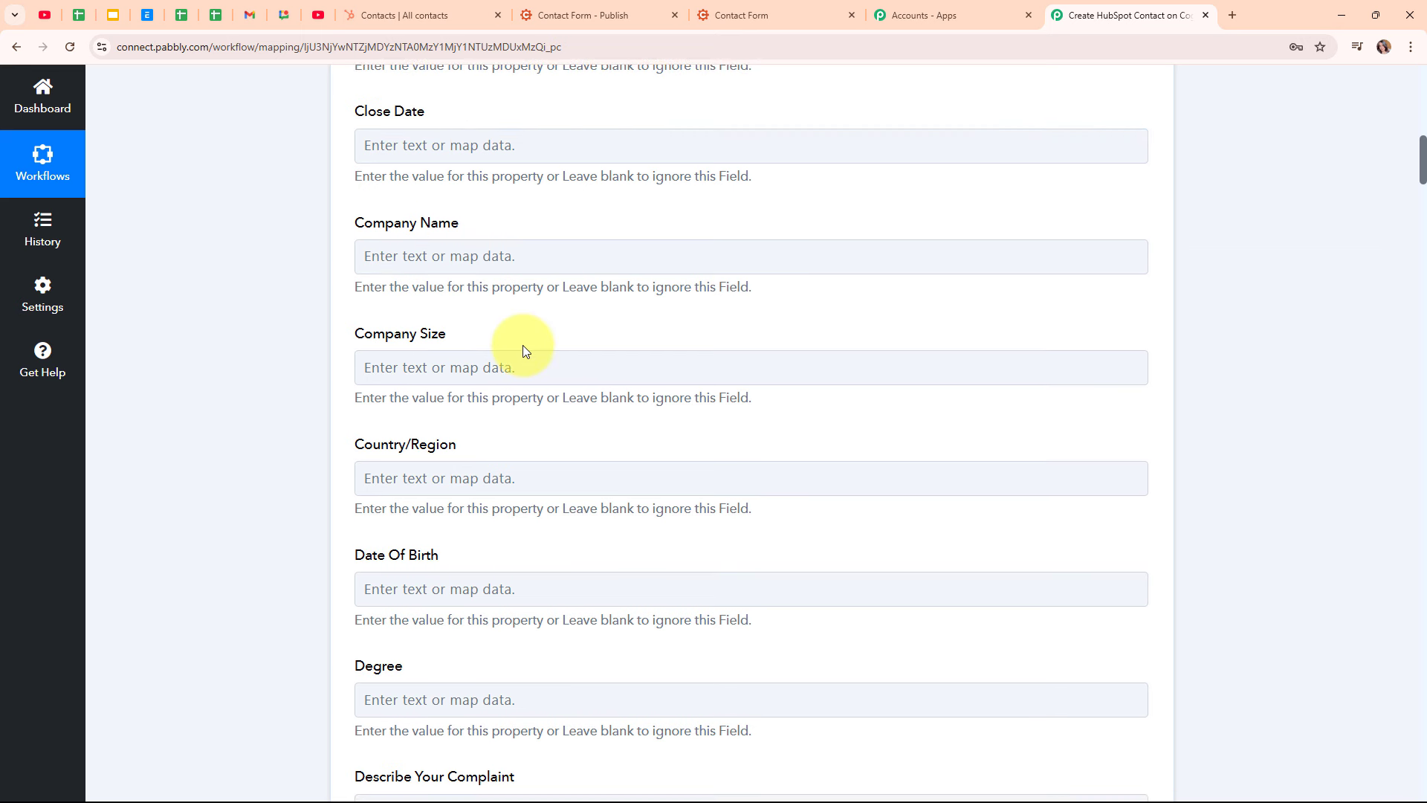
scroll(493, 341, down, 2)
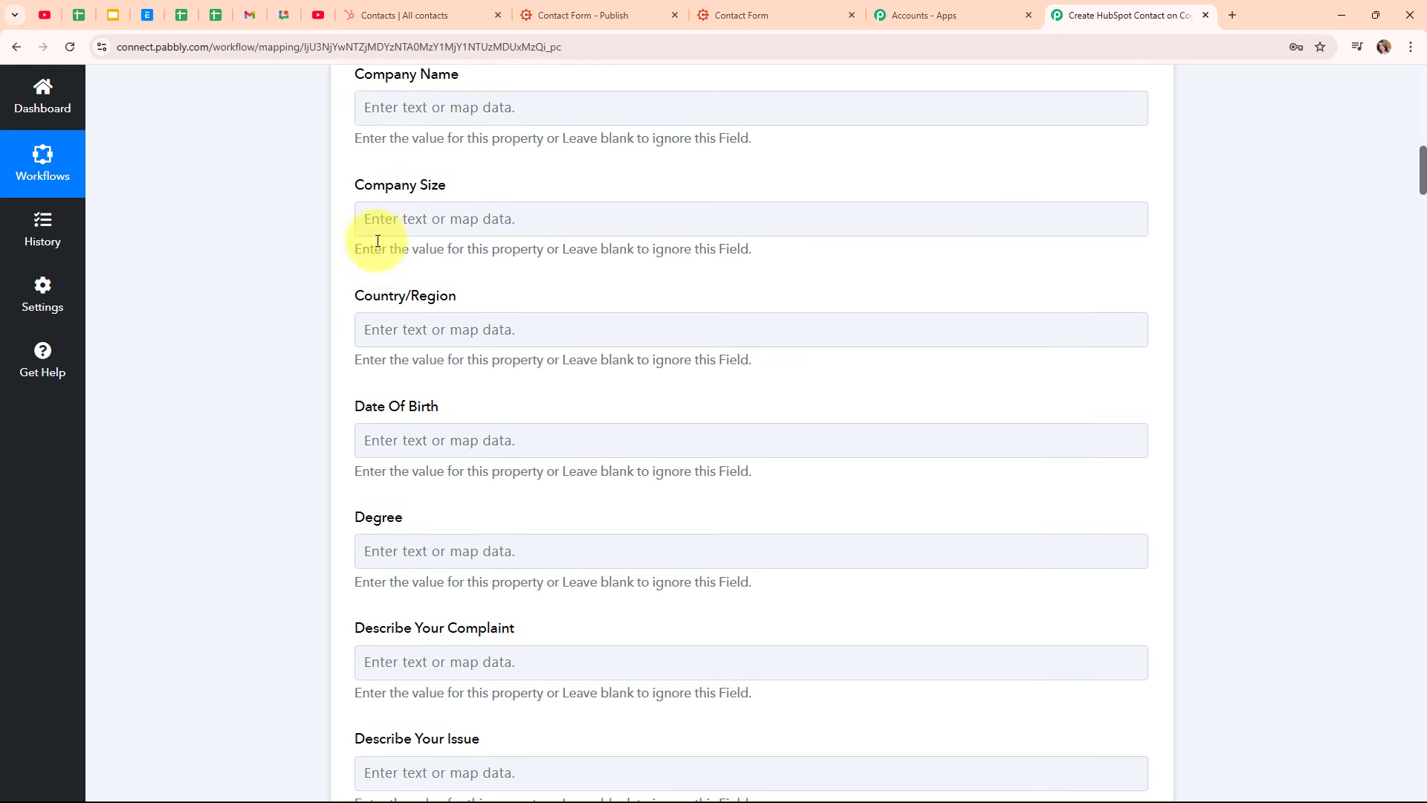
click(378, 328)
click(447, 406)
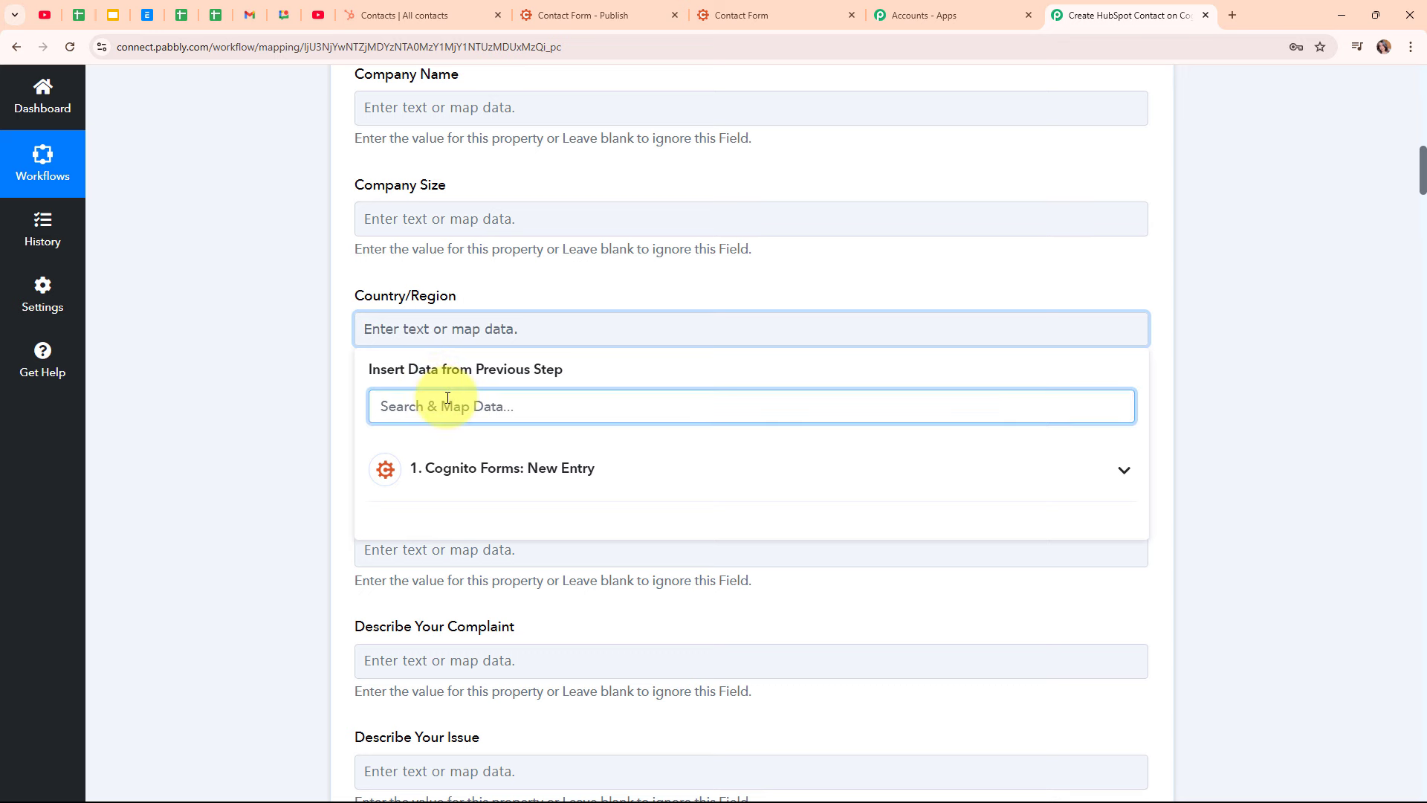
text(cou)
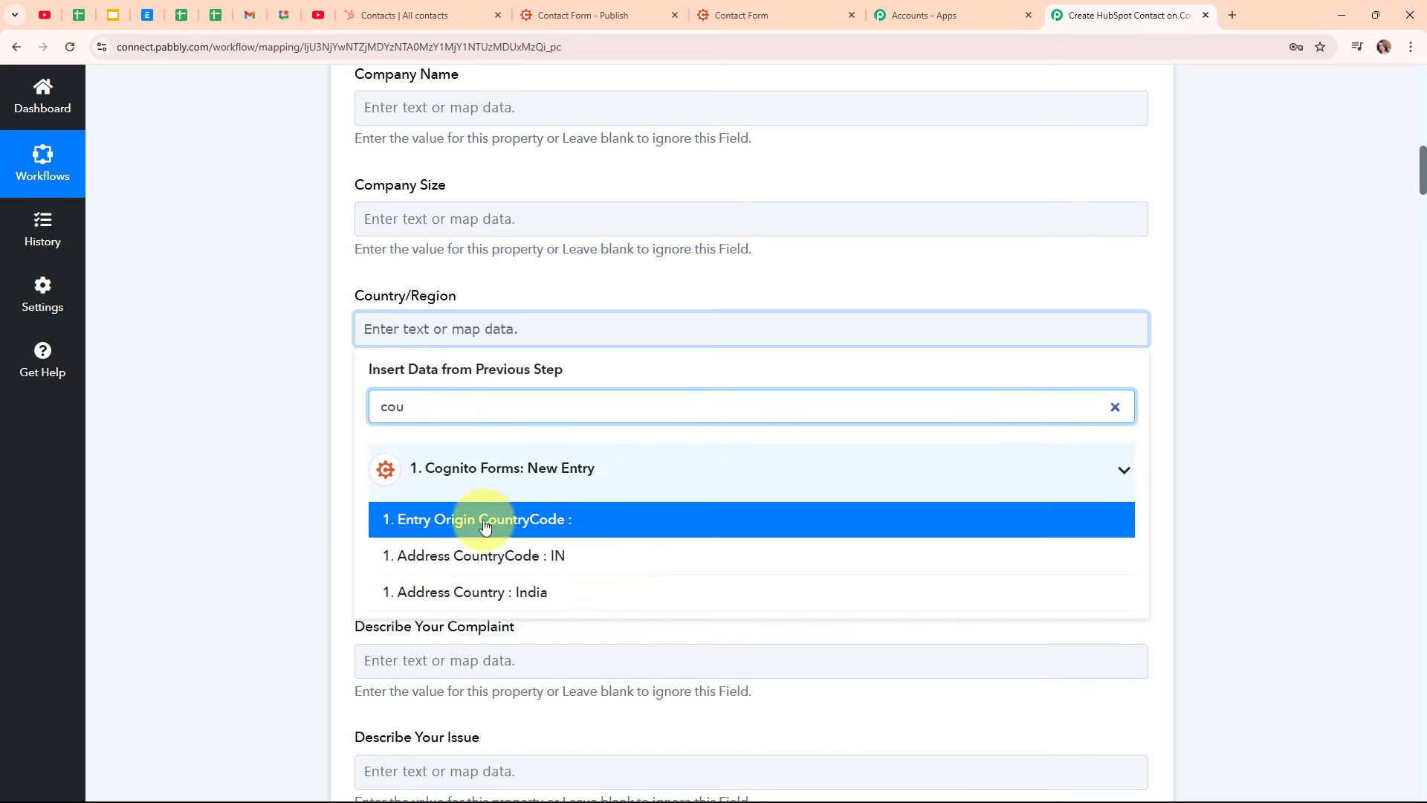
click(522, 592)
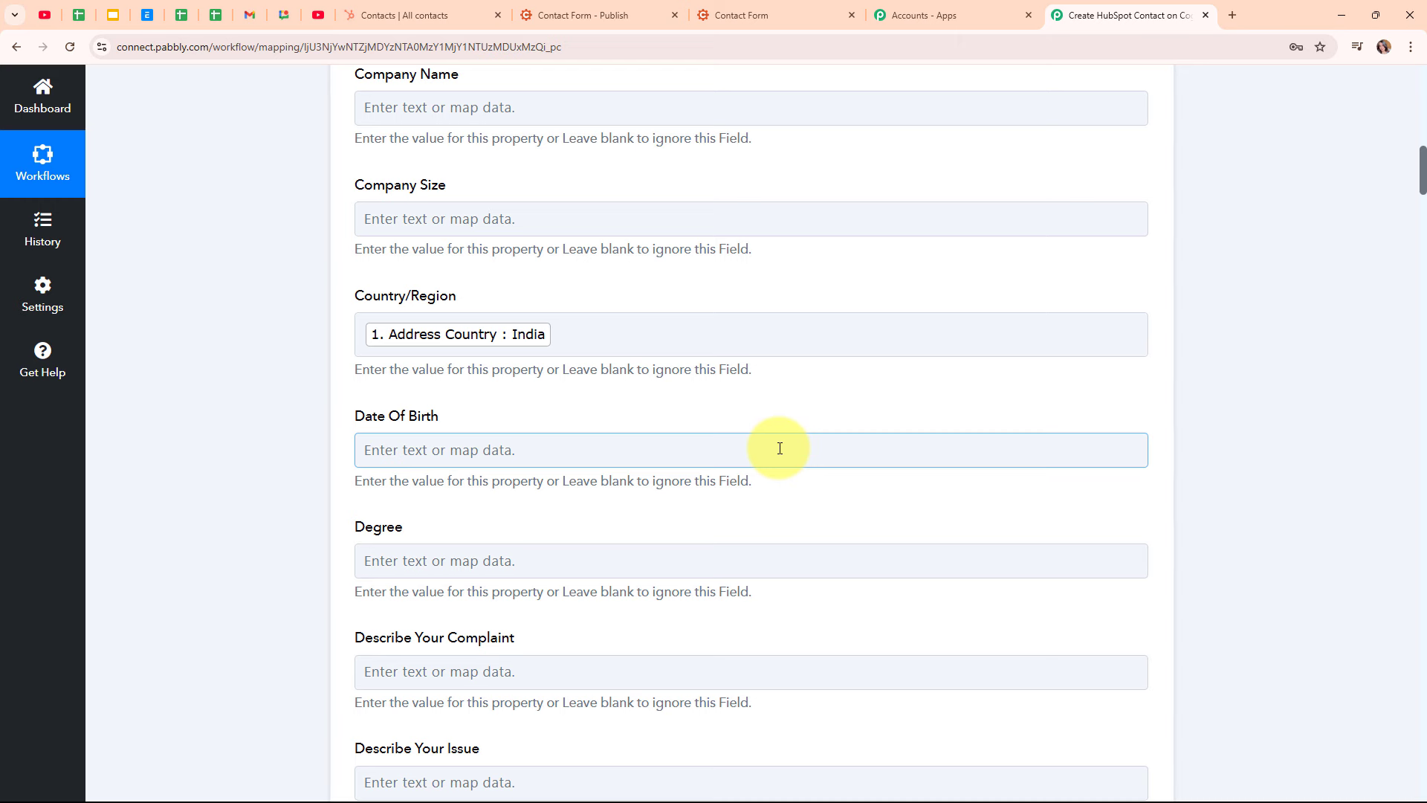
scroll(784, 415, down, 3)
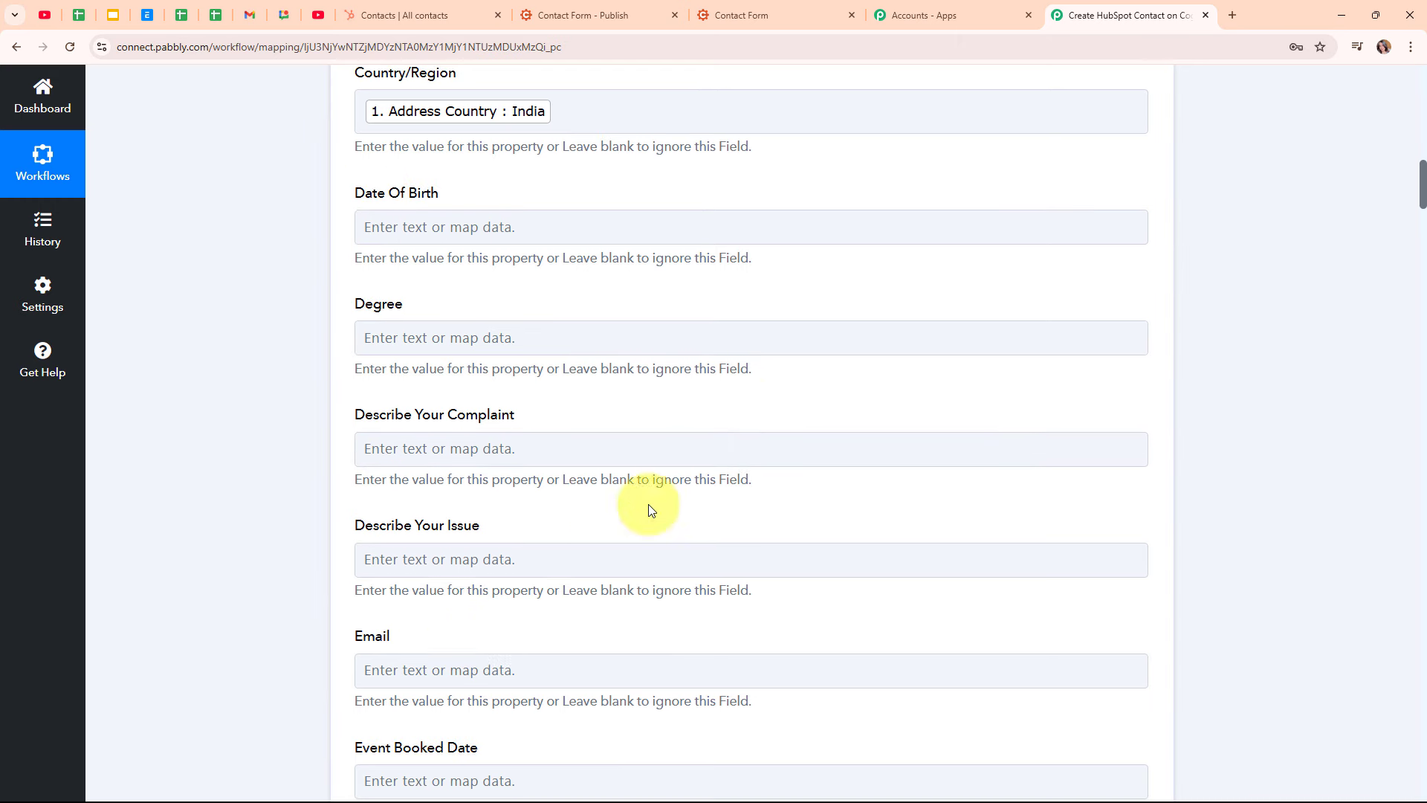
Map the form's Email answer into HubSpot's Email field
scroll(749, 439, down, 3)
scroll(747, 435, down, 3)
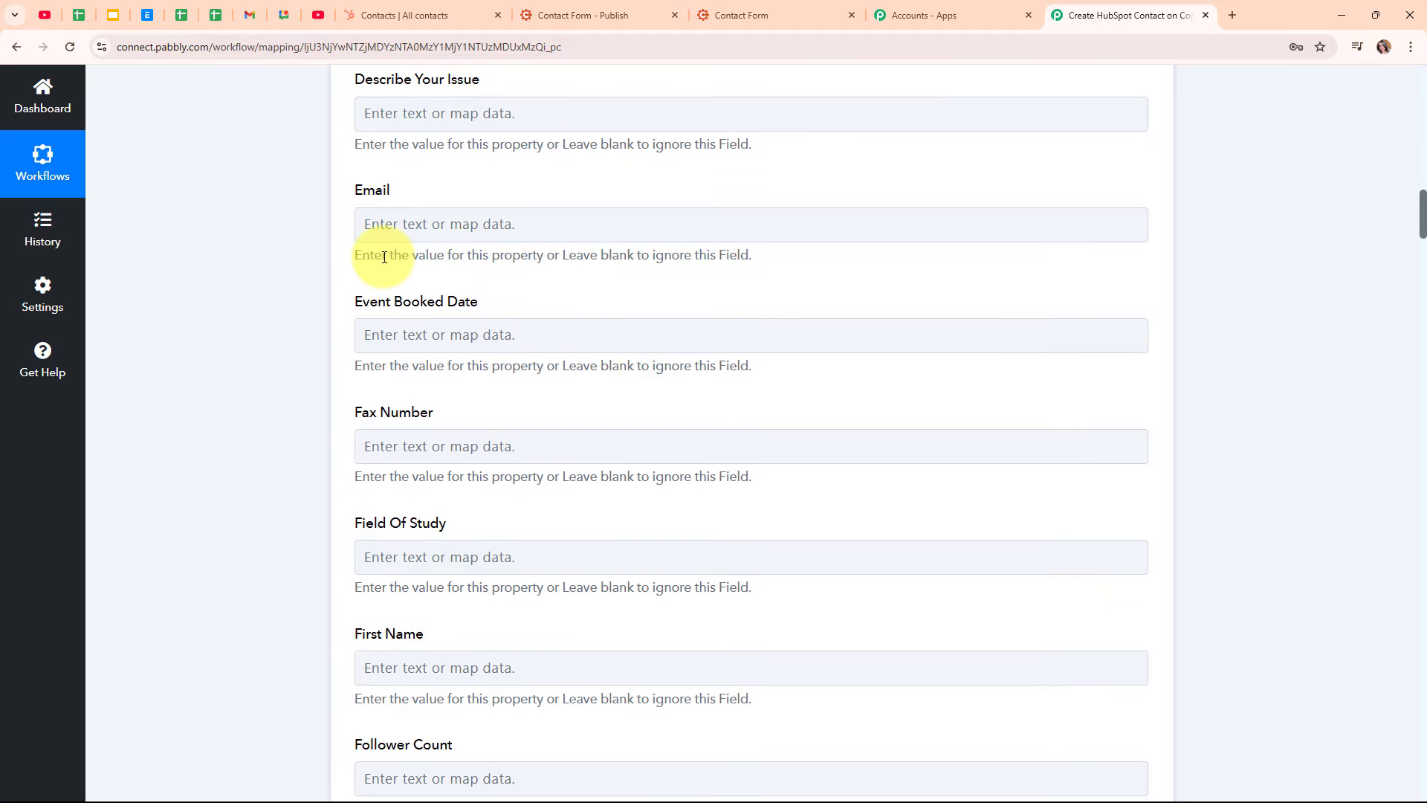
click(416, 224)
click(436, 301)
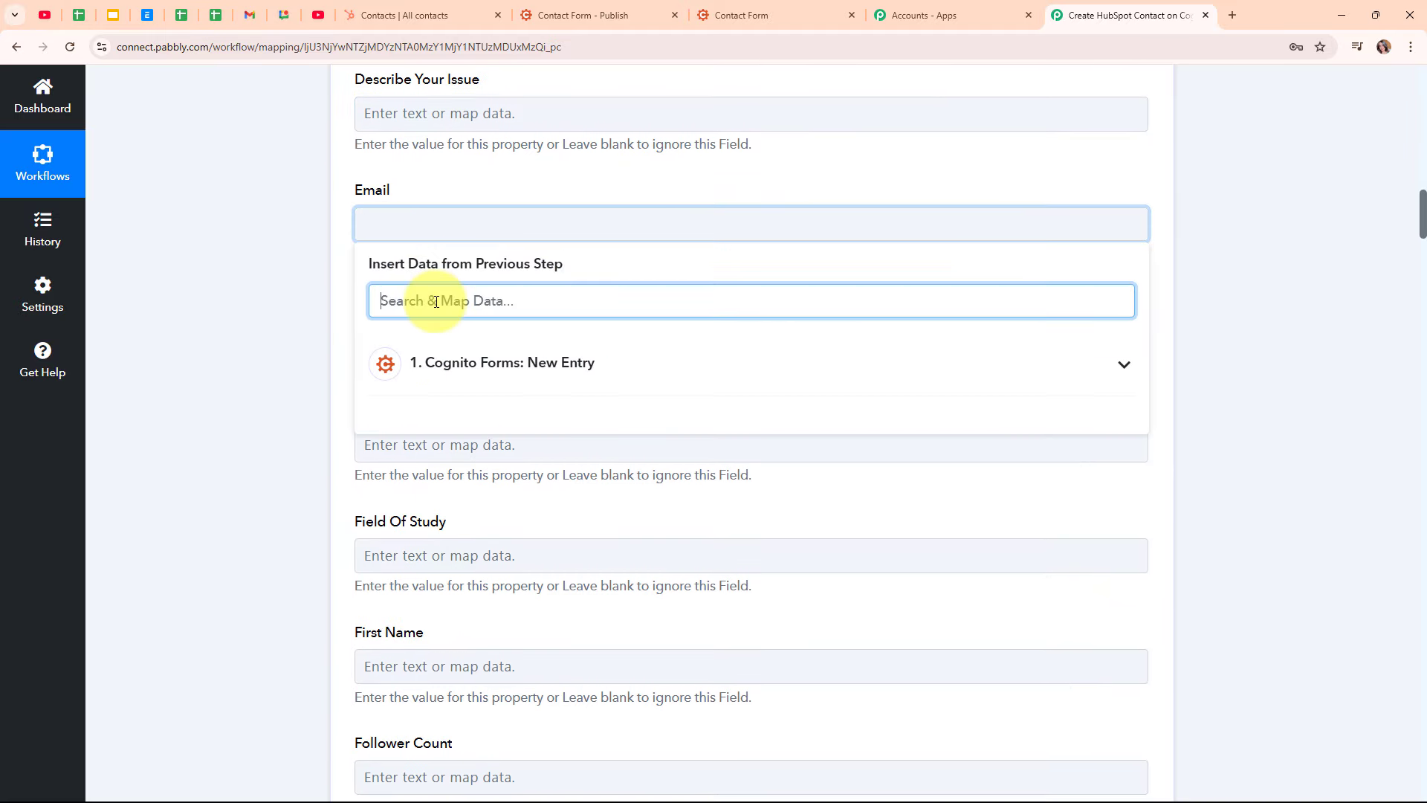
text(@)
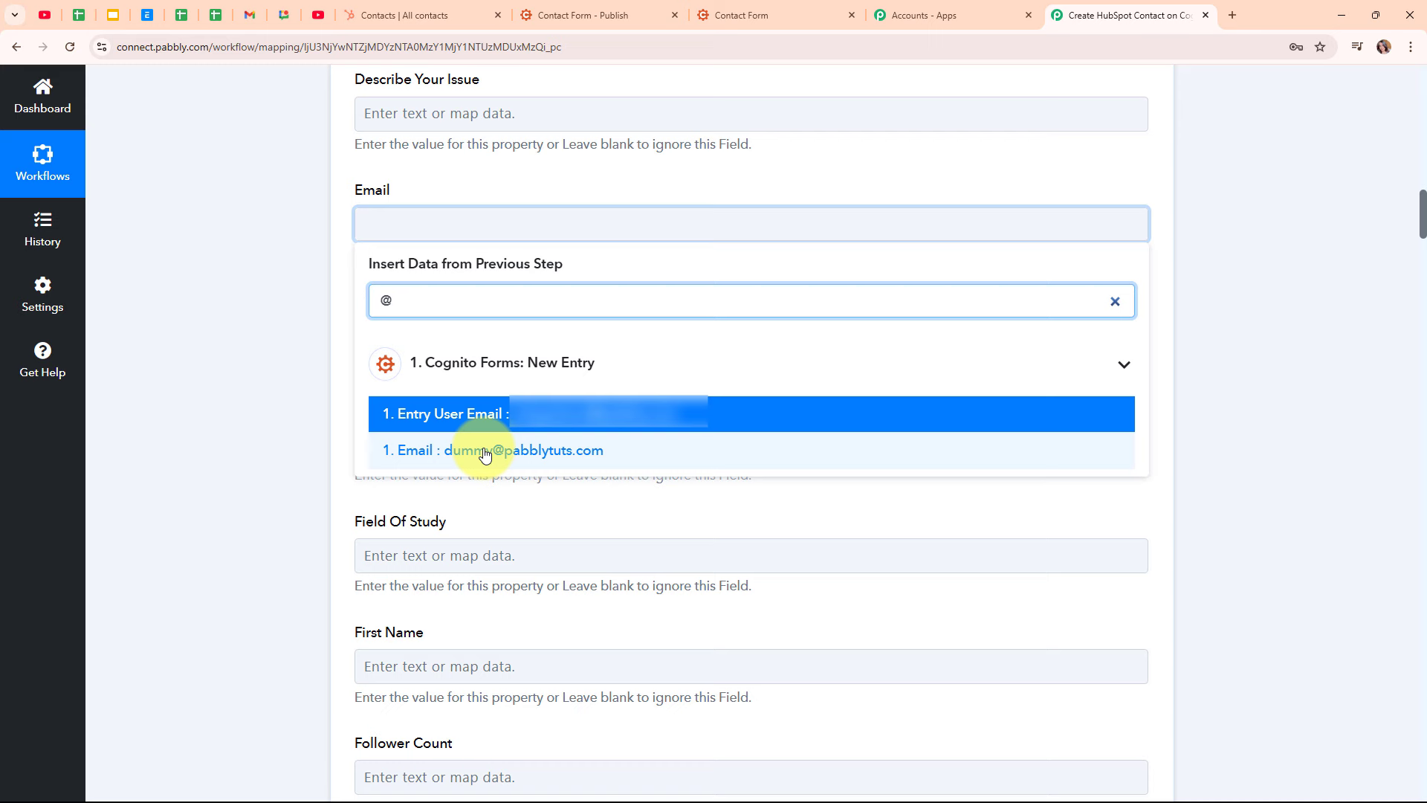
click(398, 449)
click(287, 414)
Map Name First (Dummy) into the First Name field
scroll(734, 405, down, 2)
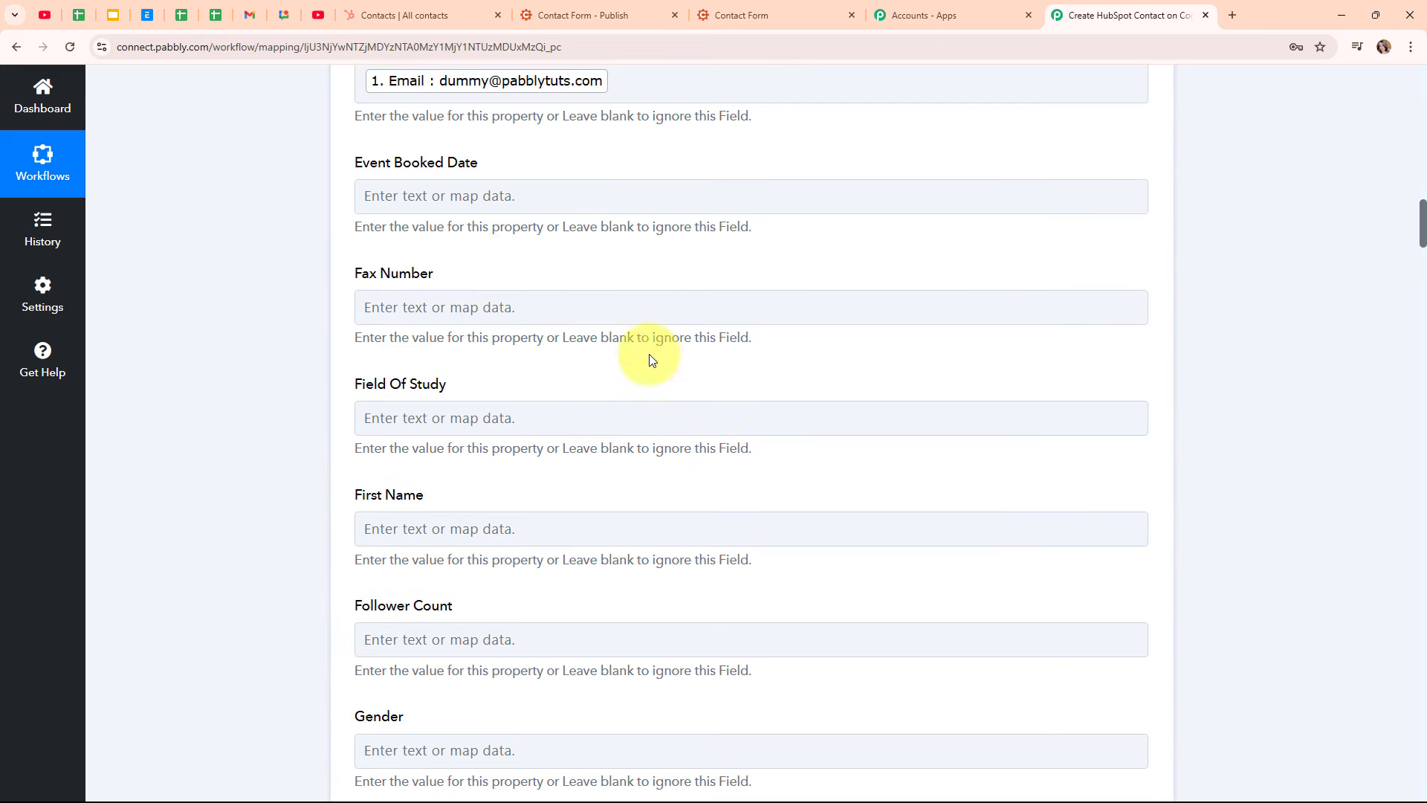
scroll(669, 446, down, 2)
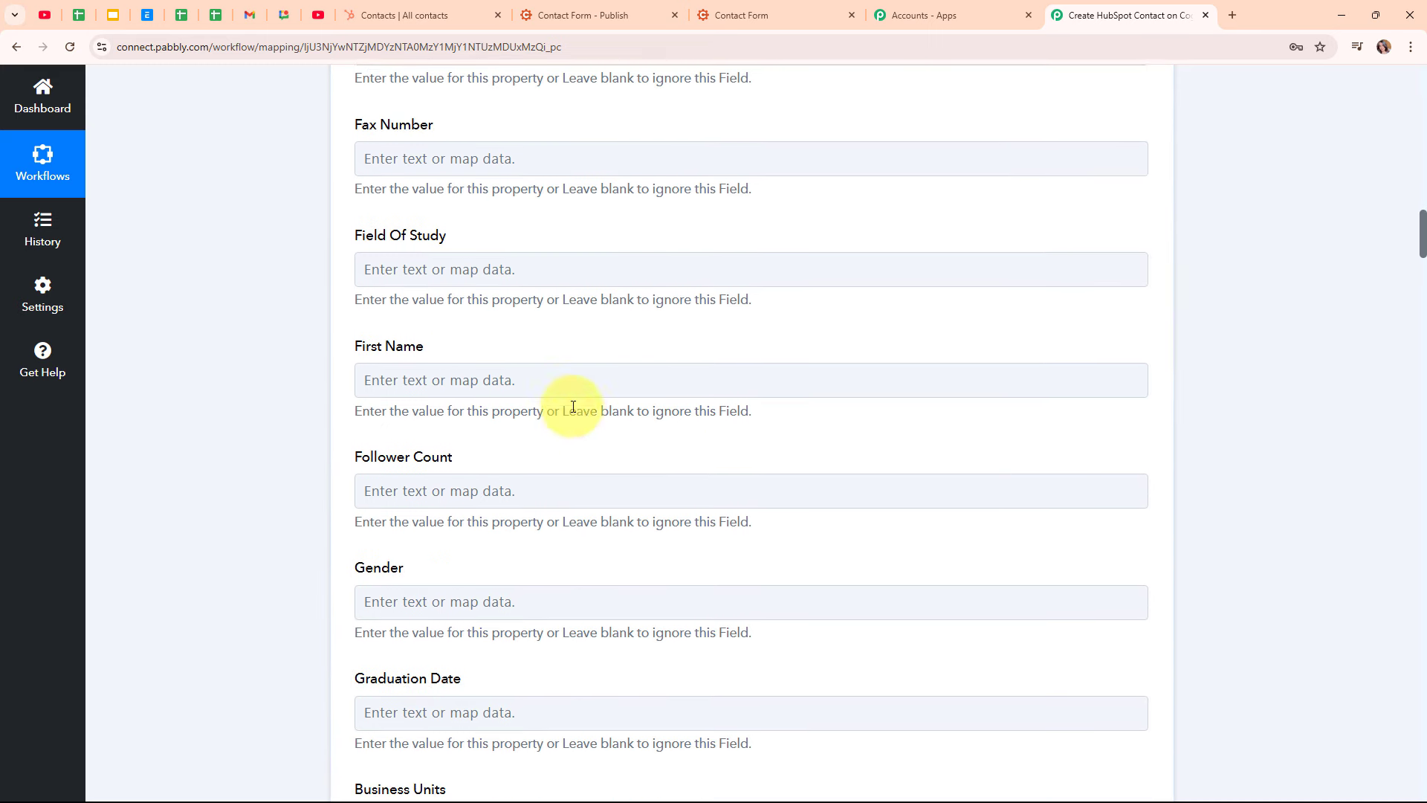
click(462, 376)
click(547, 461)
text(nam)
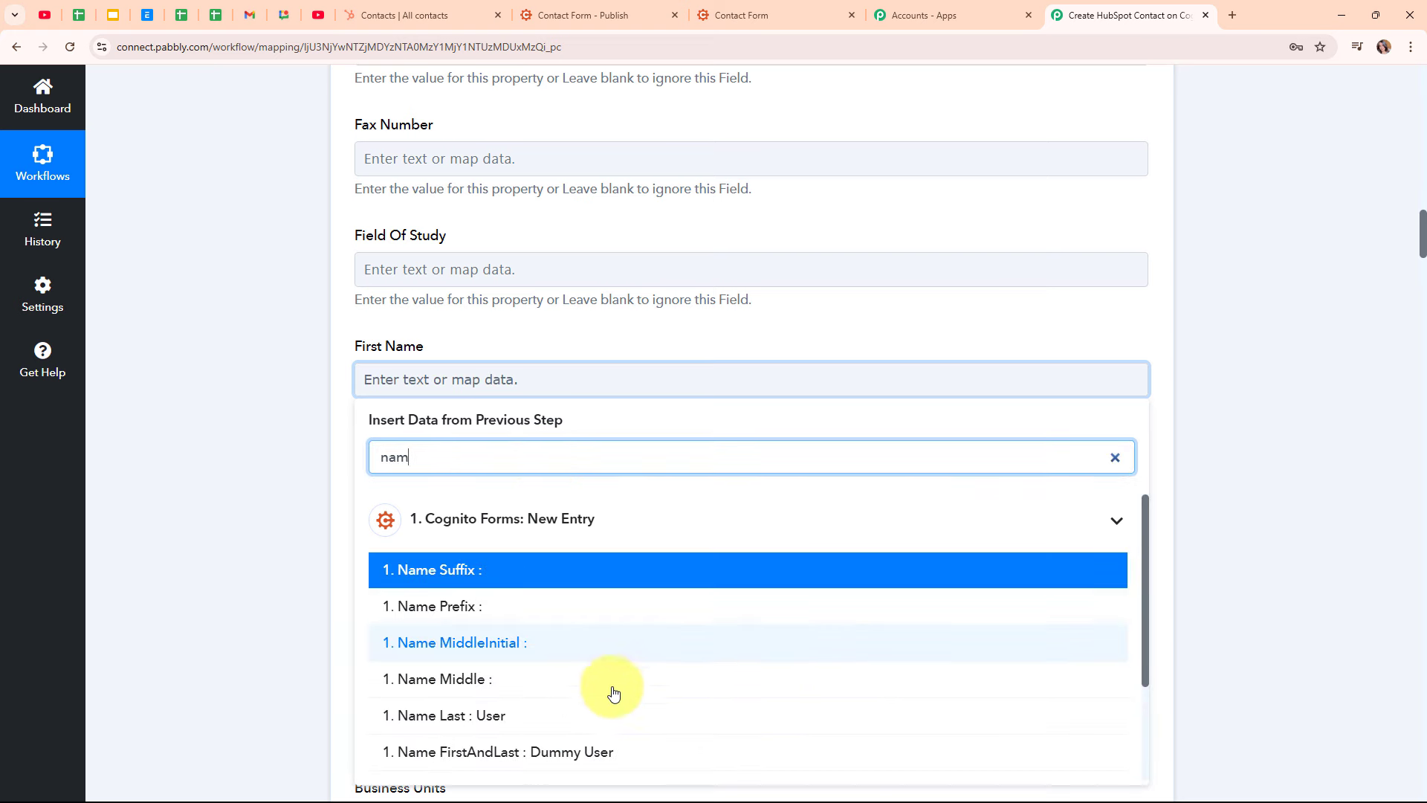
scroll(612, 689, down, 2)
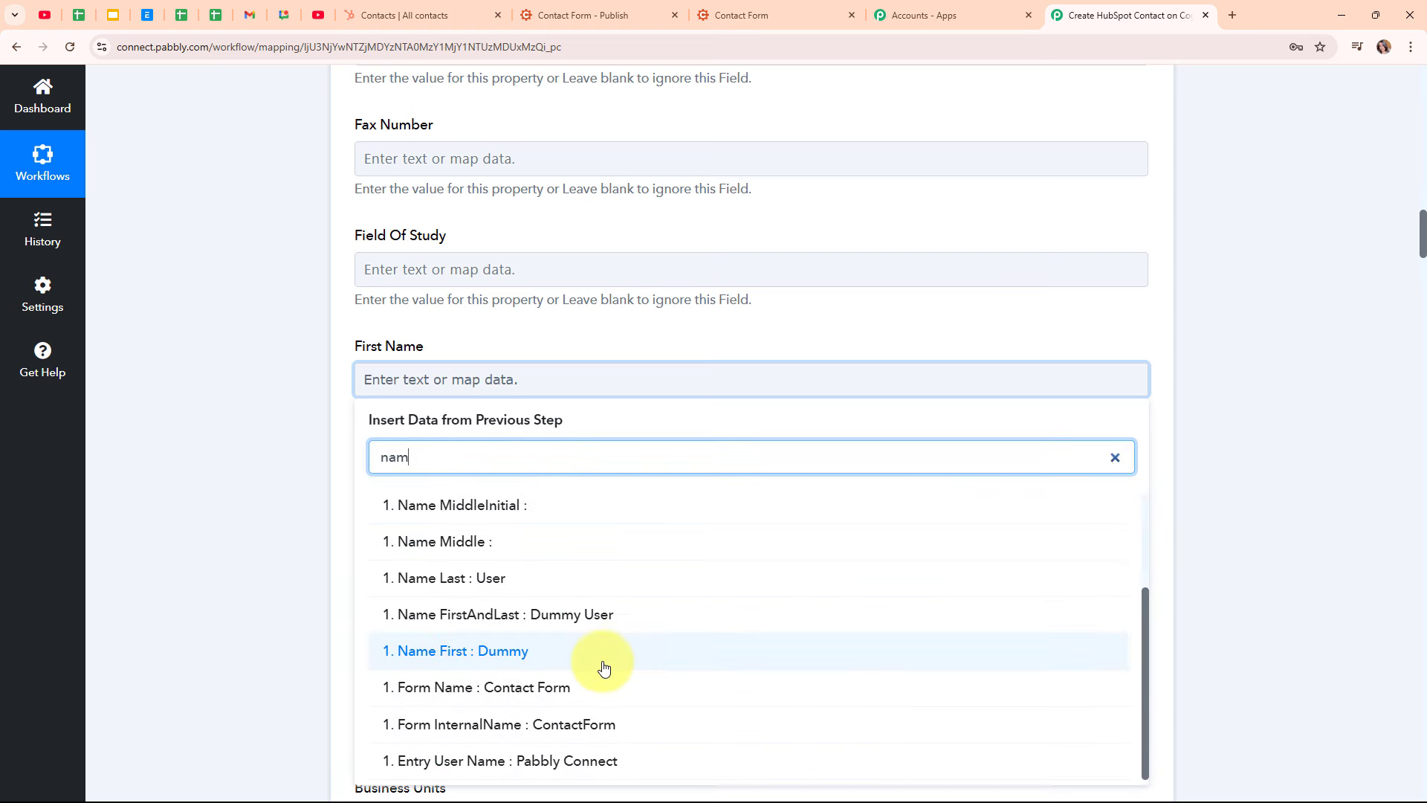
click(602, 667)
click(897, 536)
Map Name Last (User) into the Last Name field
scroll(898, 537, down, 8)
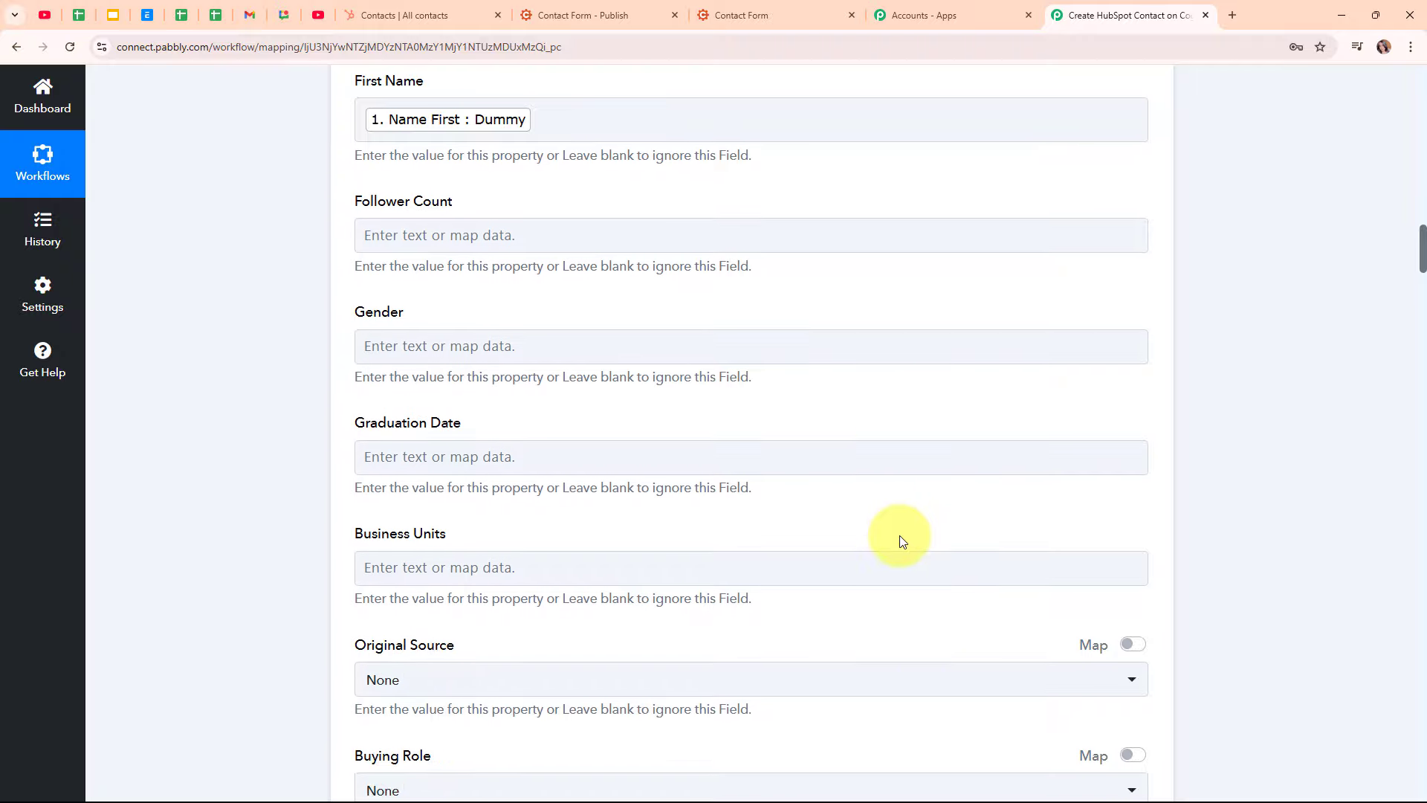
scroll(896, 512, down, 8)
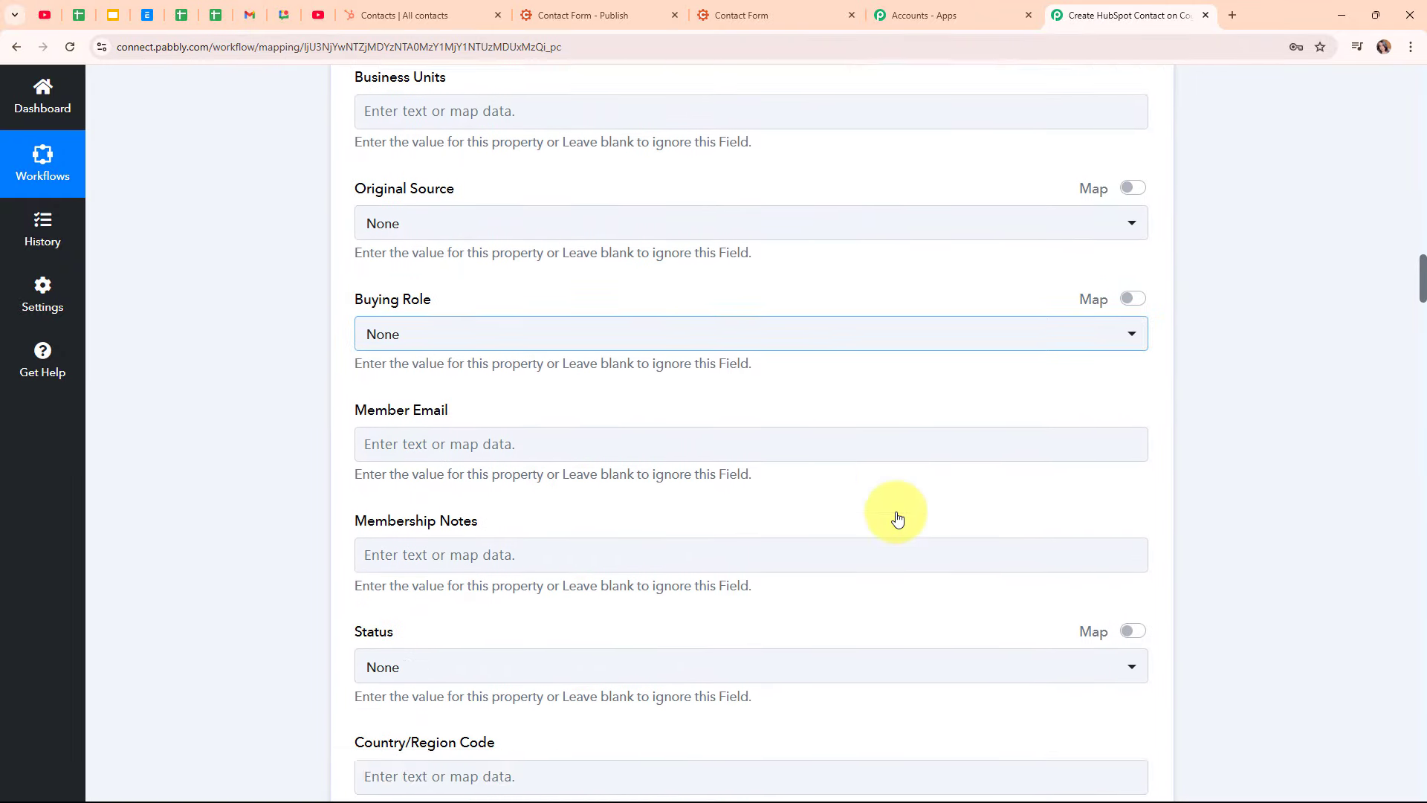
scroll(896, 517, down, 2)
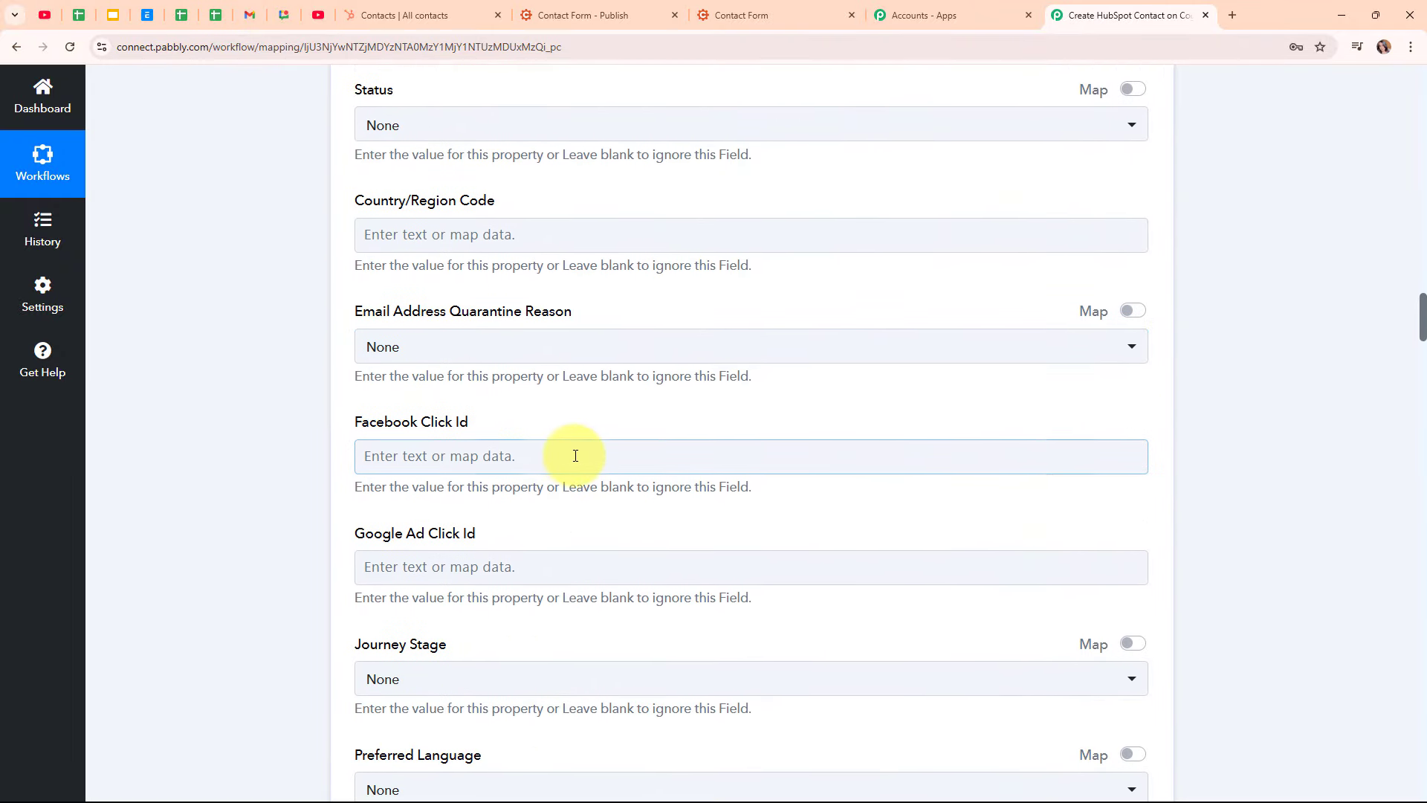
scroll(568, 450, down, 10)
scroll(566, 445, down, 18)
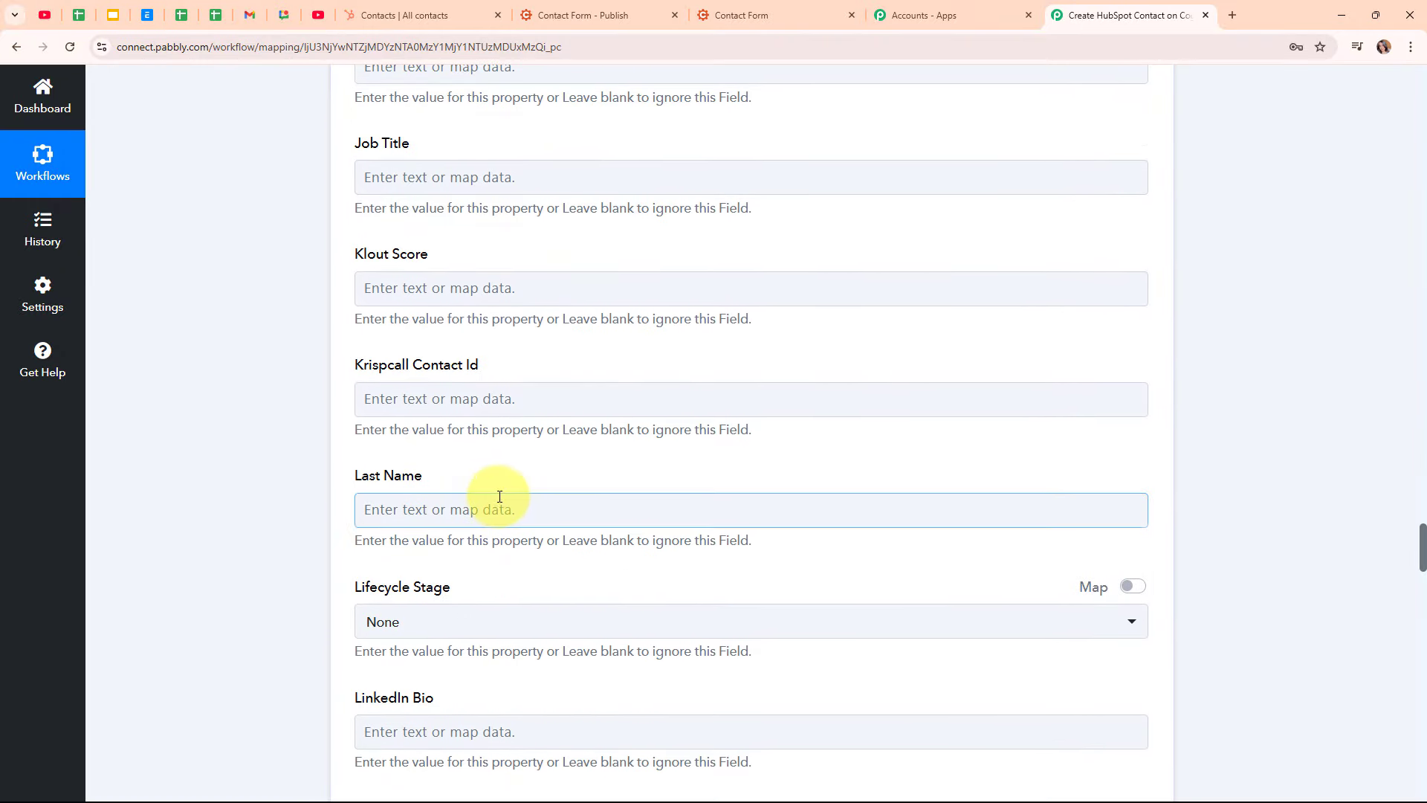
click(500, 496)
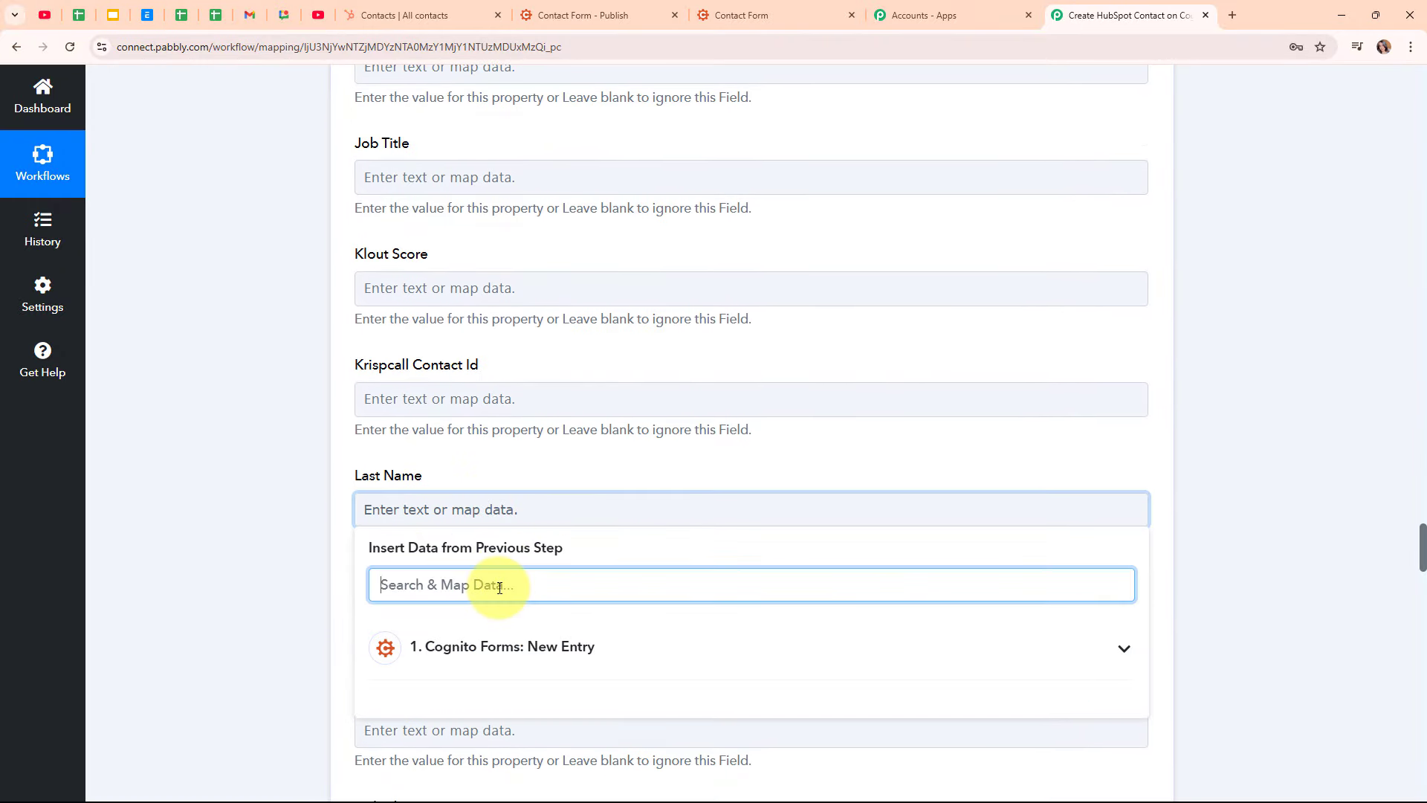
text(nam)
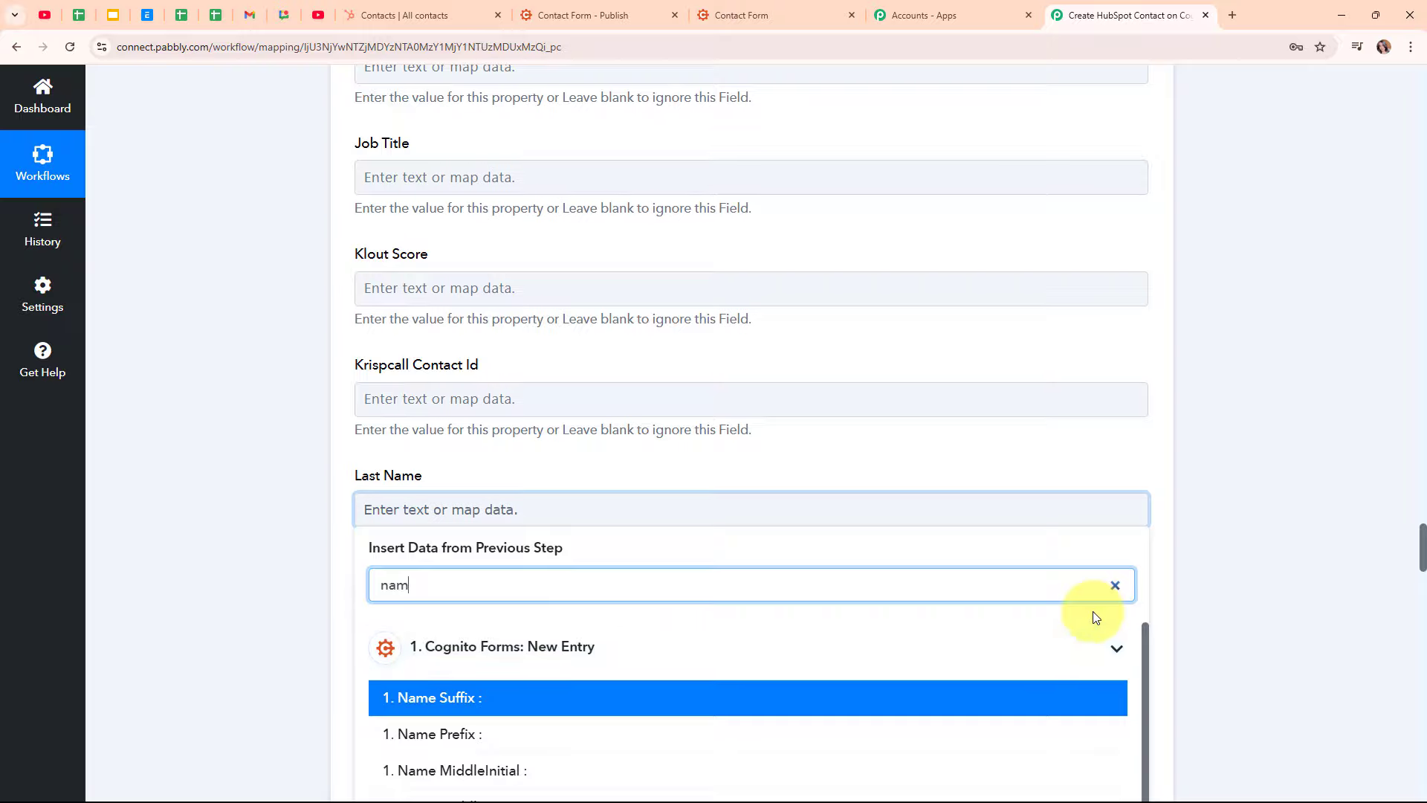
scroll(743, 580, down, 4)
click(414, 550)
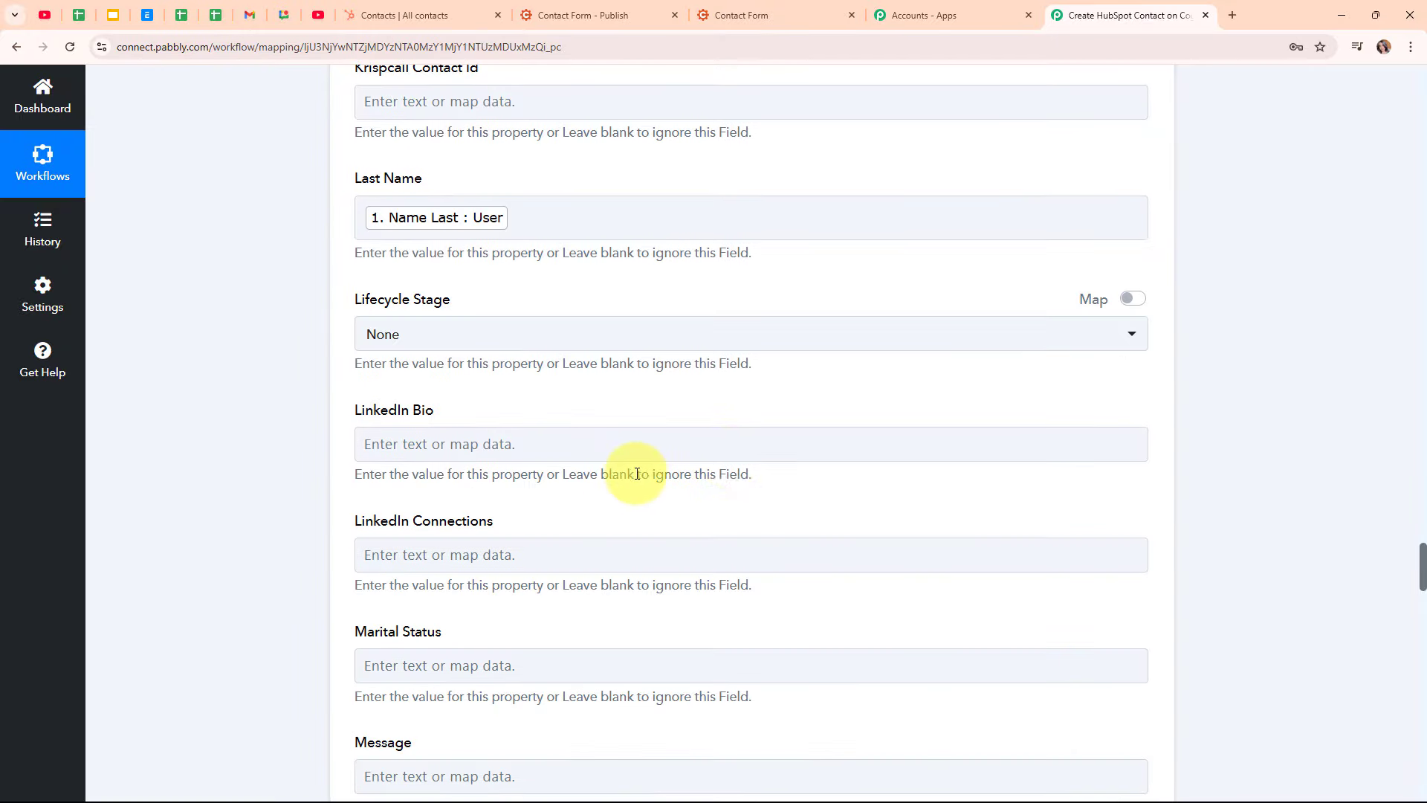
Map the form's Phone answer into Phone Number, leaving the remaining fields blank
scroll(726, 455, down, 4)
scroll(733, 458, down, 6)
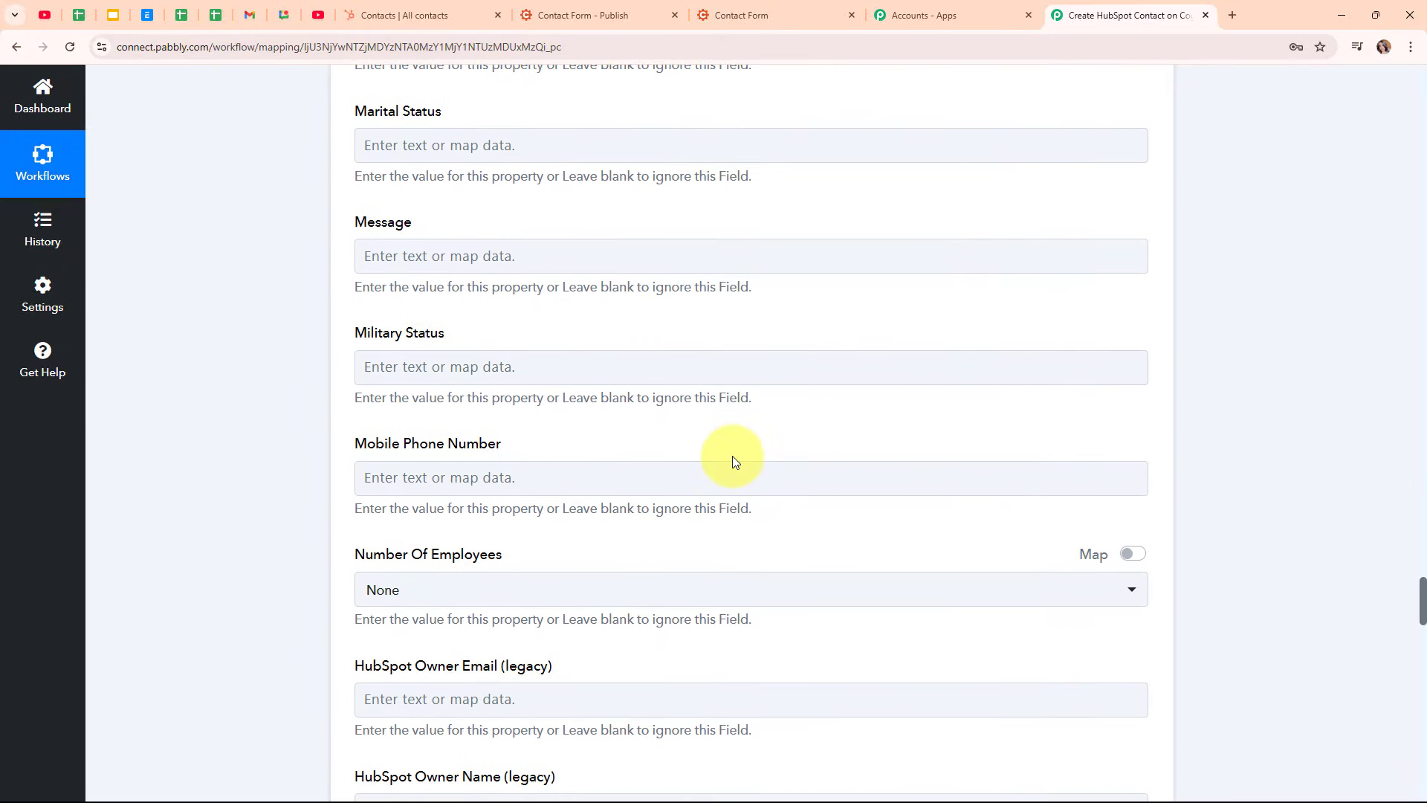
scroll(733, 461, down, 1)
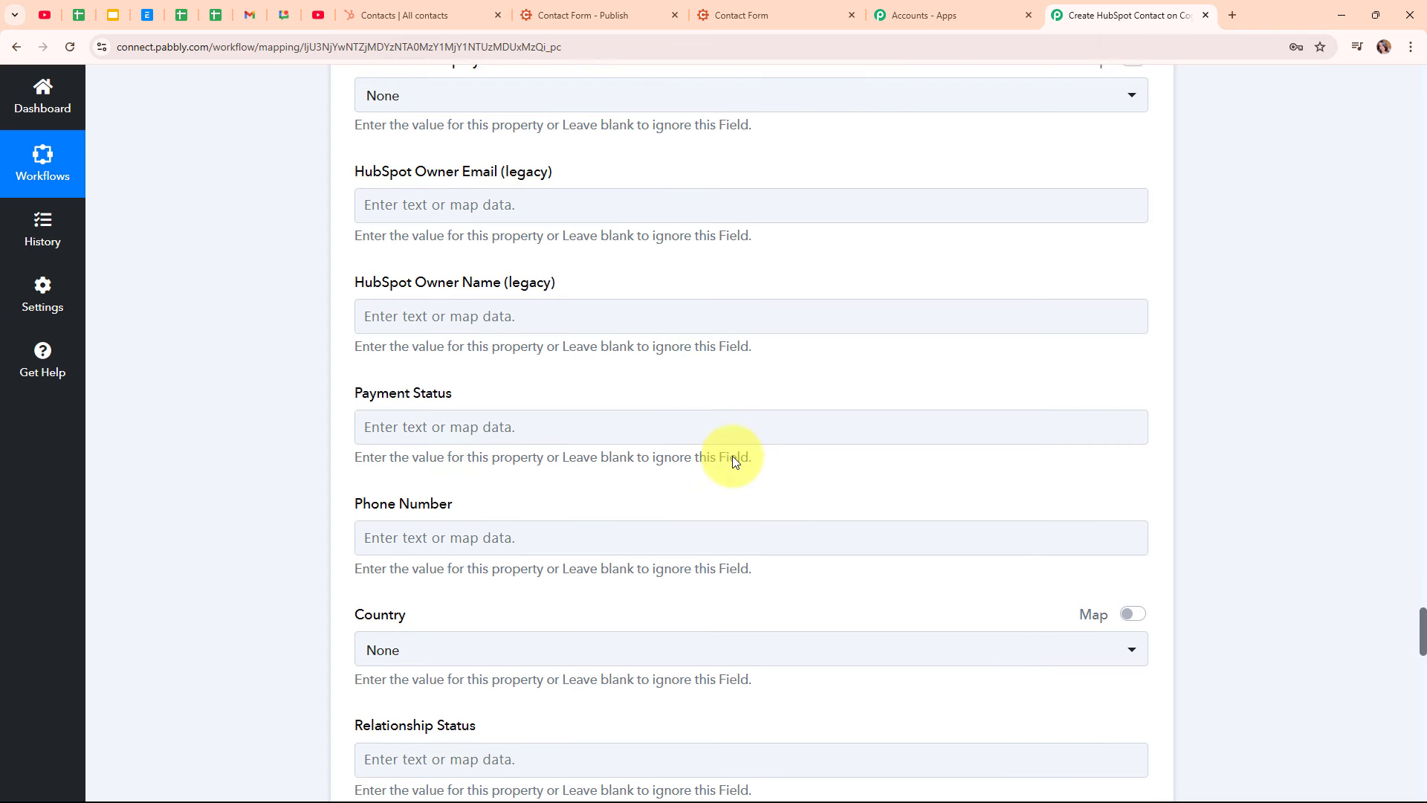
click(432, 499)
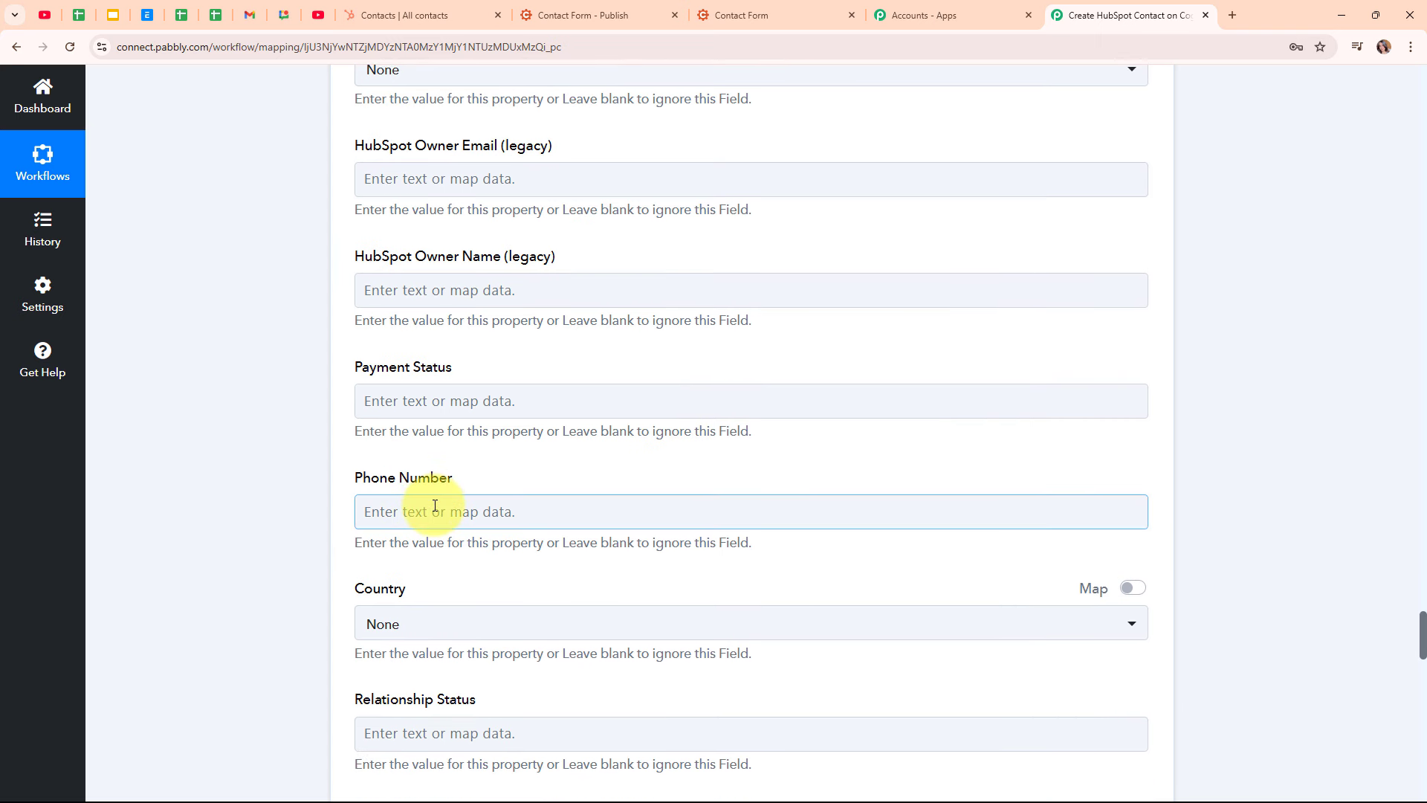
click(434, 507)
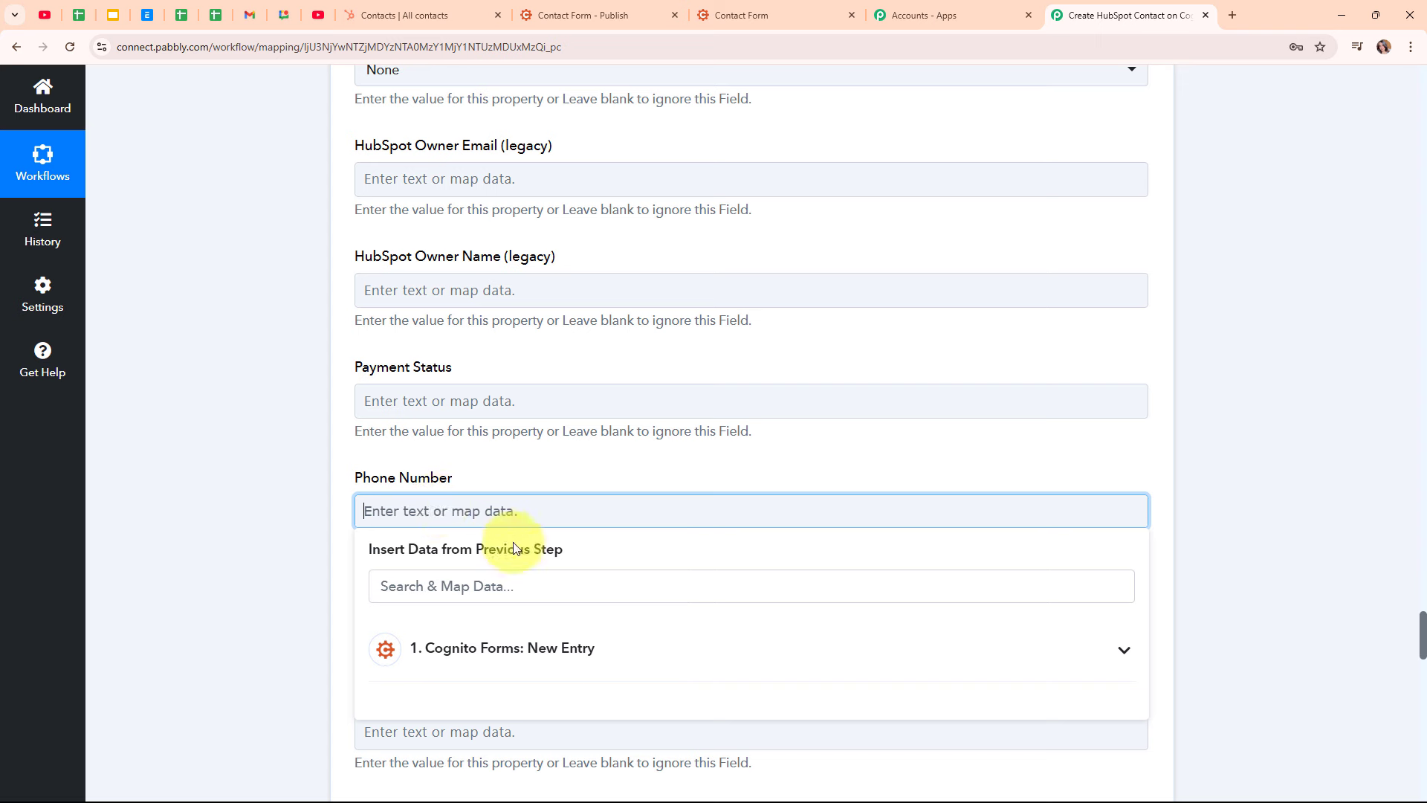
click(549, 594)
text(pho)
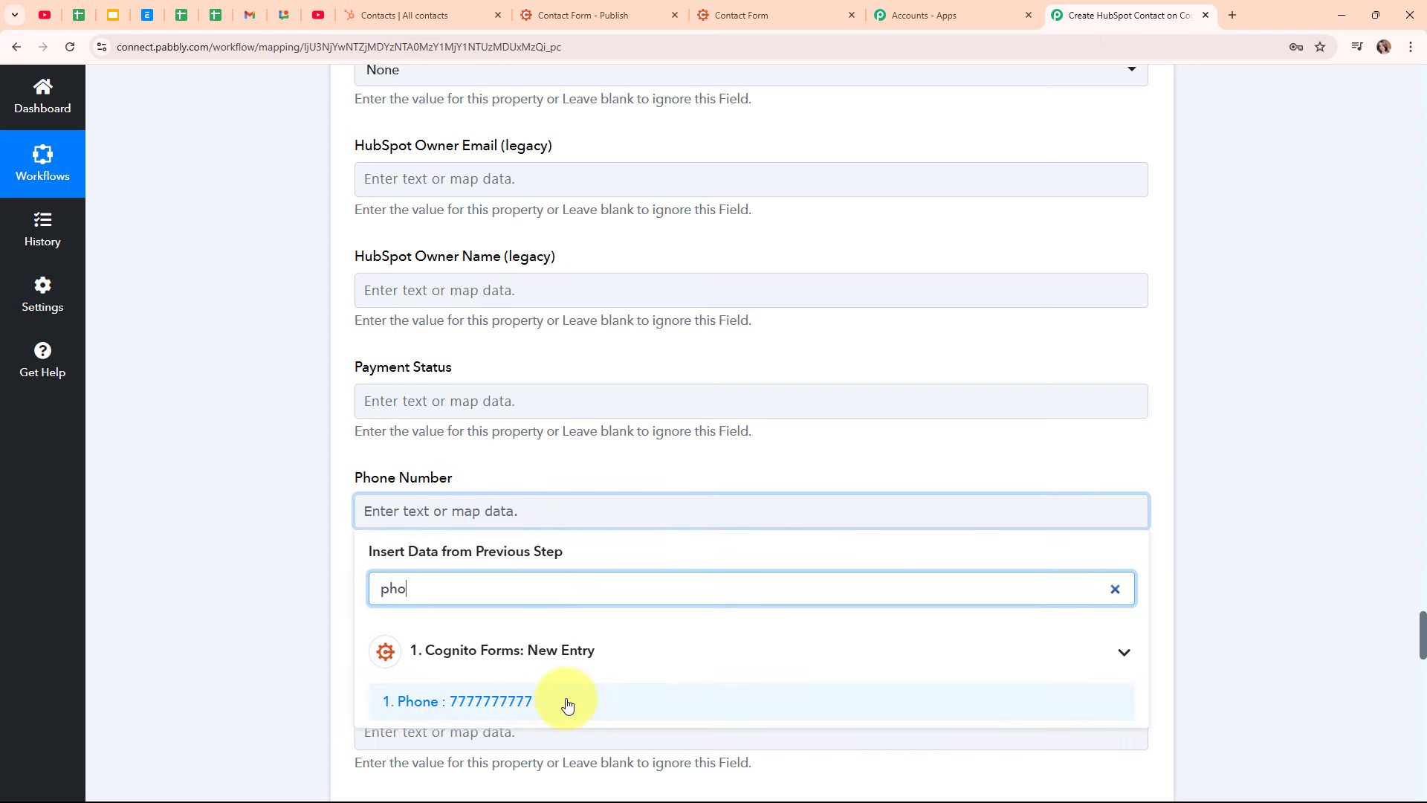
click(564, 702)
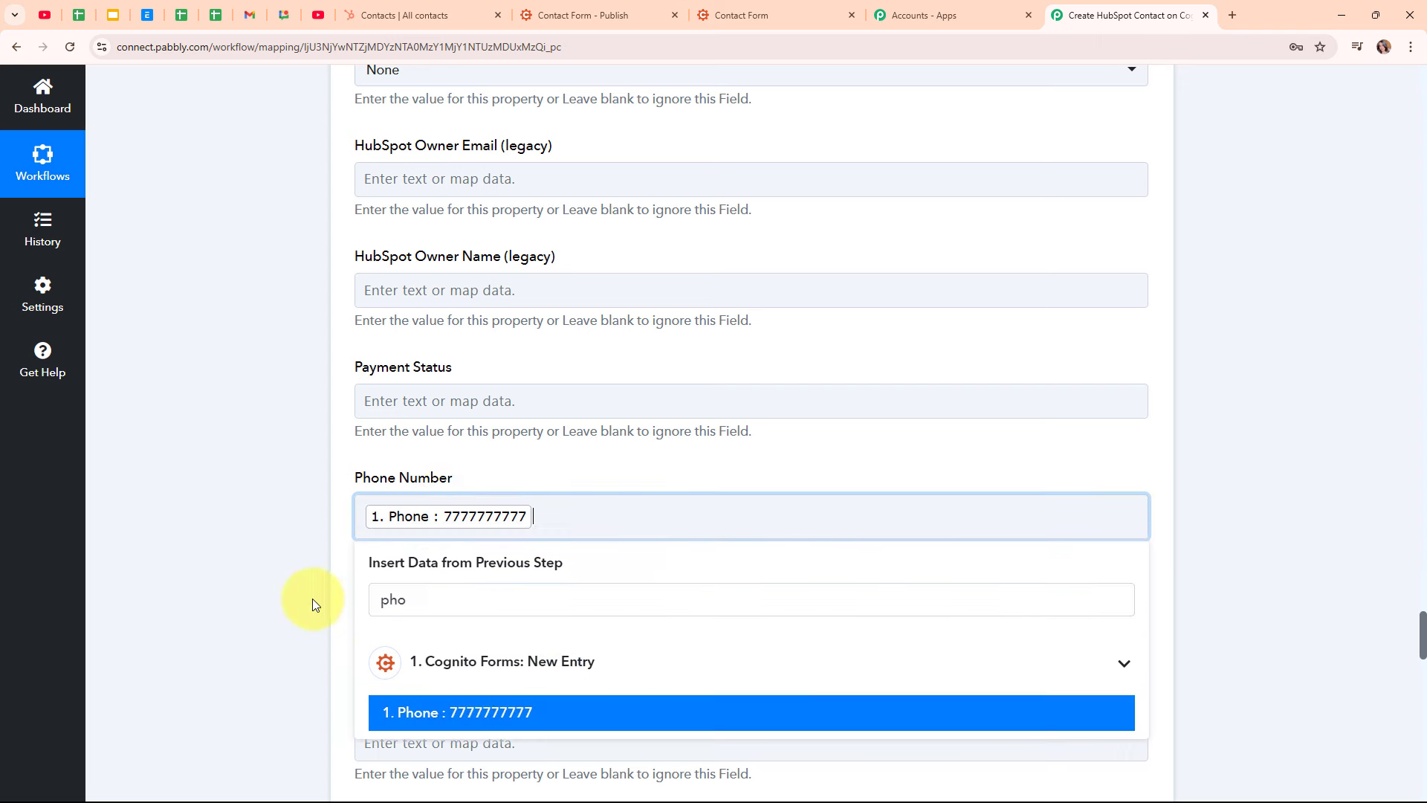
click(312, 597)
scroll(743, 634, down, 15)
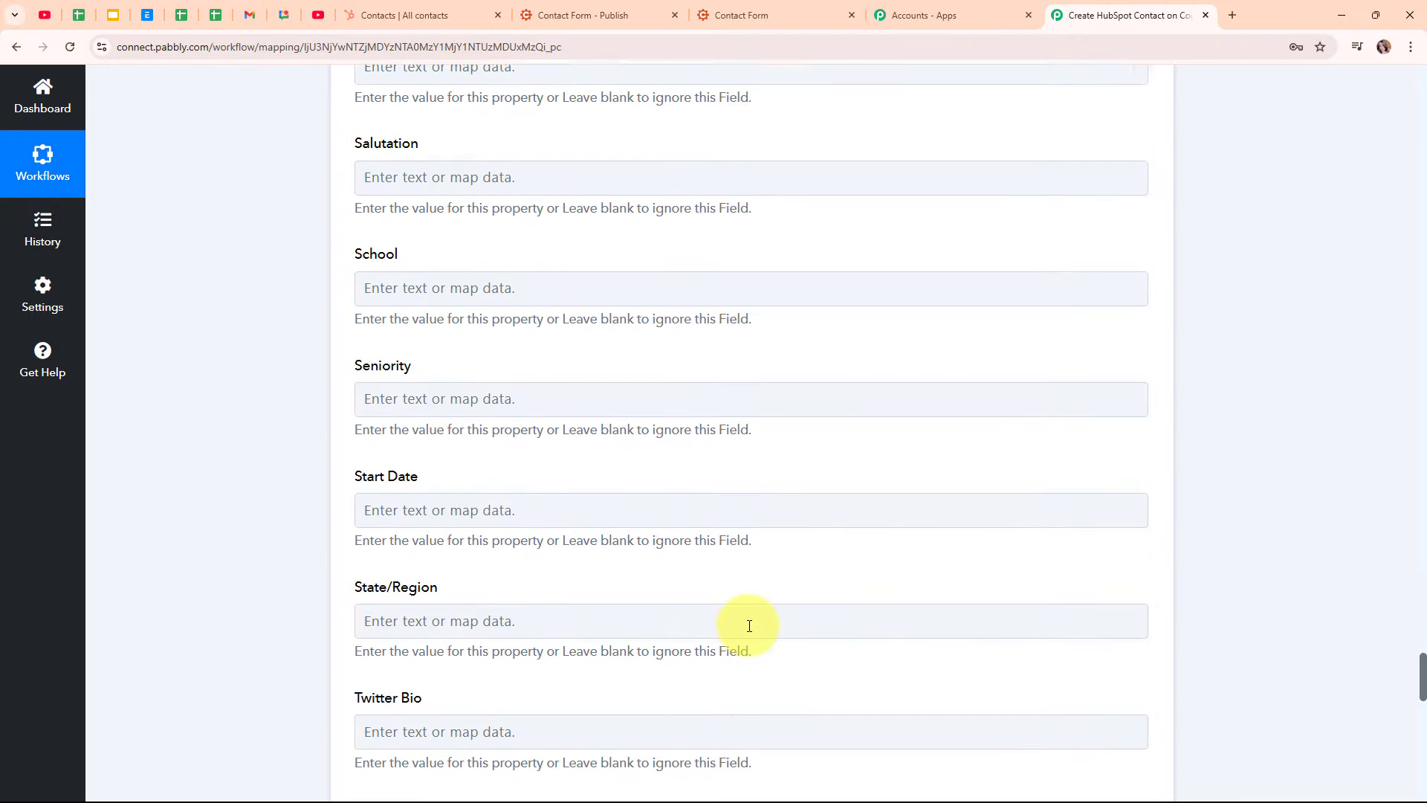
scroll(748, 631, down, 2)
scroll(749, 631, down, 8)
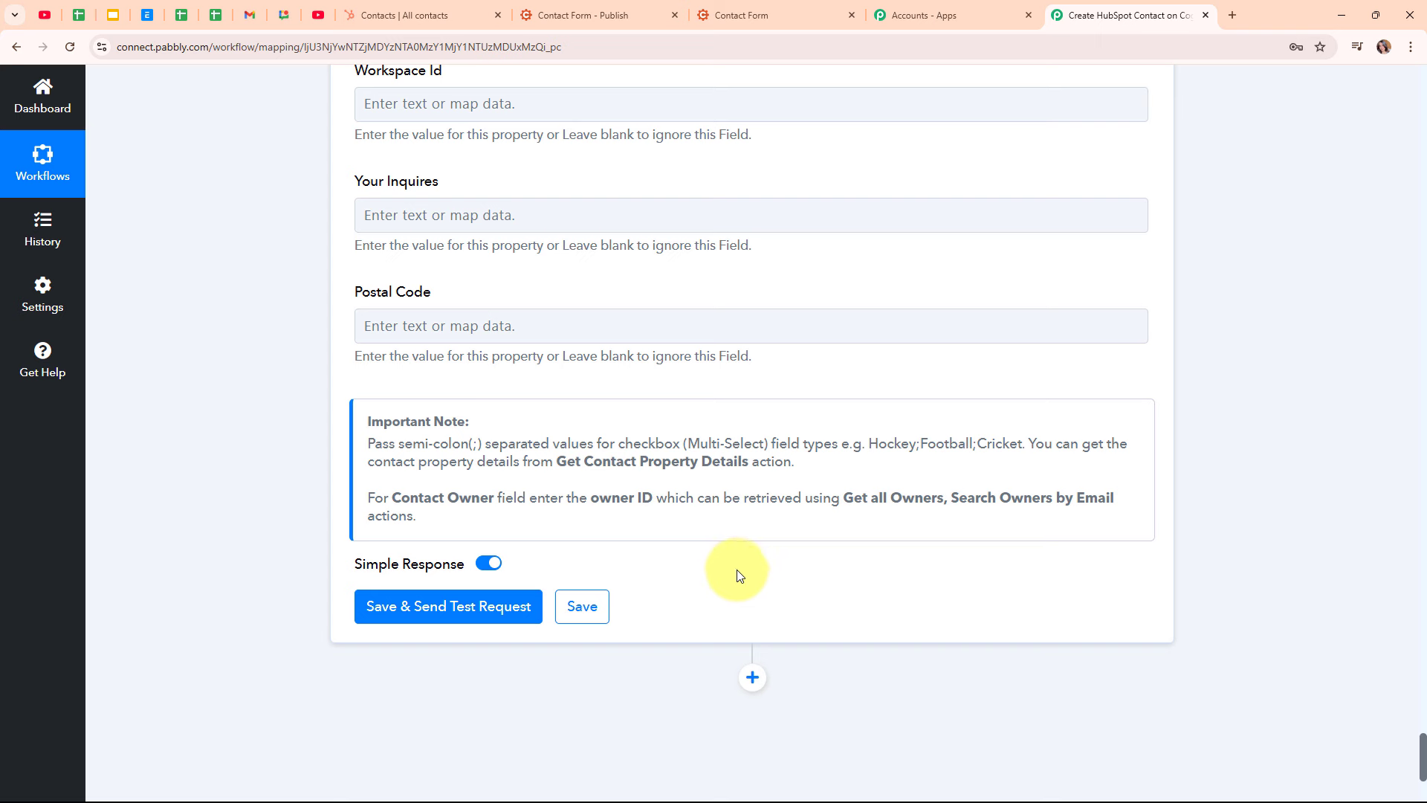
Save and send the test request, review the created-contact response, then return to HubSpot contacts
click(452, 605)
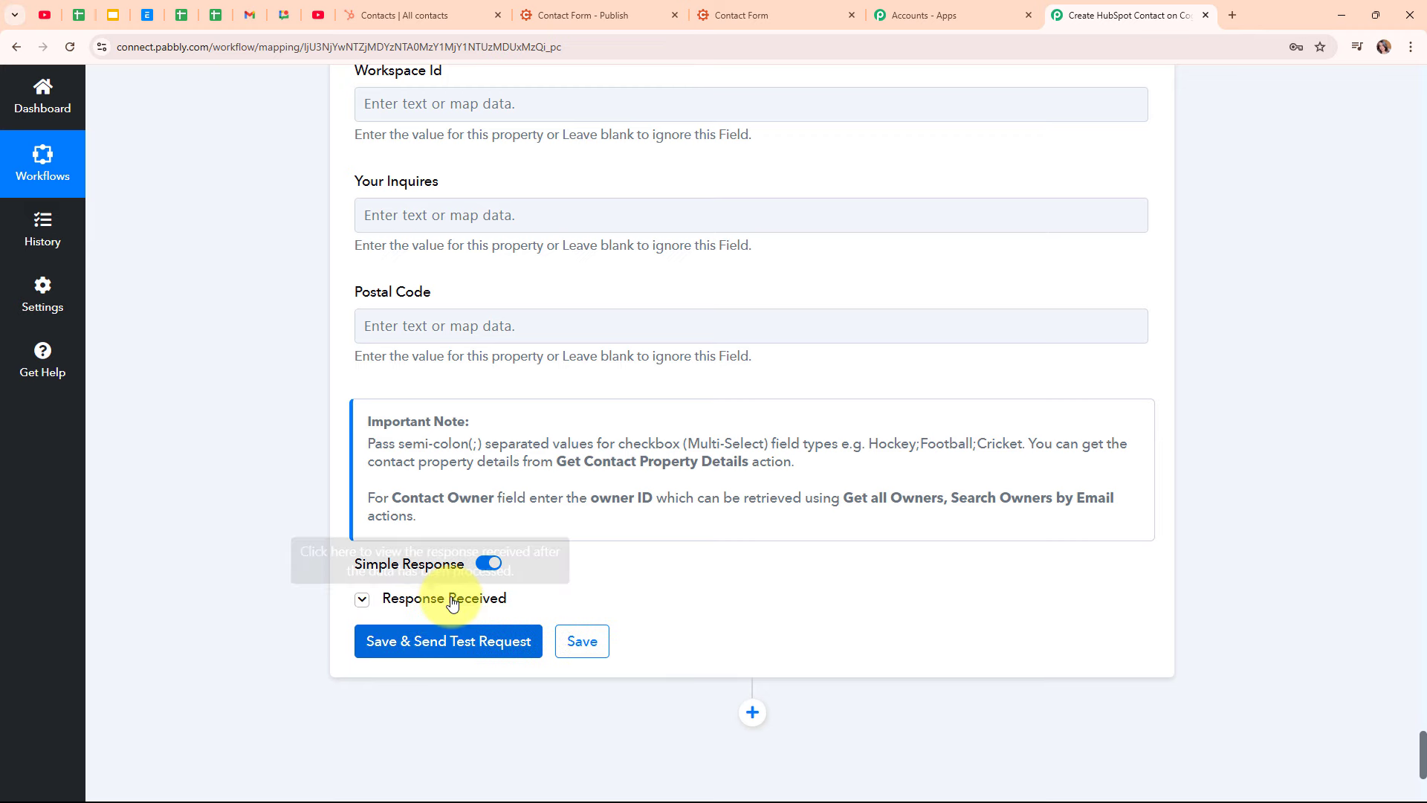
scroll(1293, 559, down, 5)
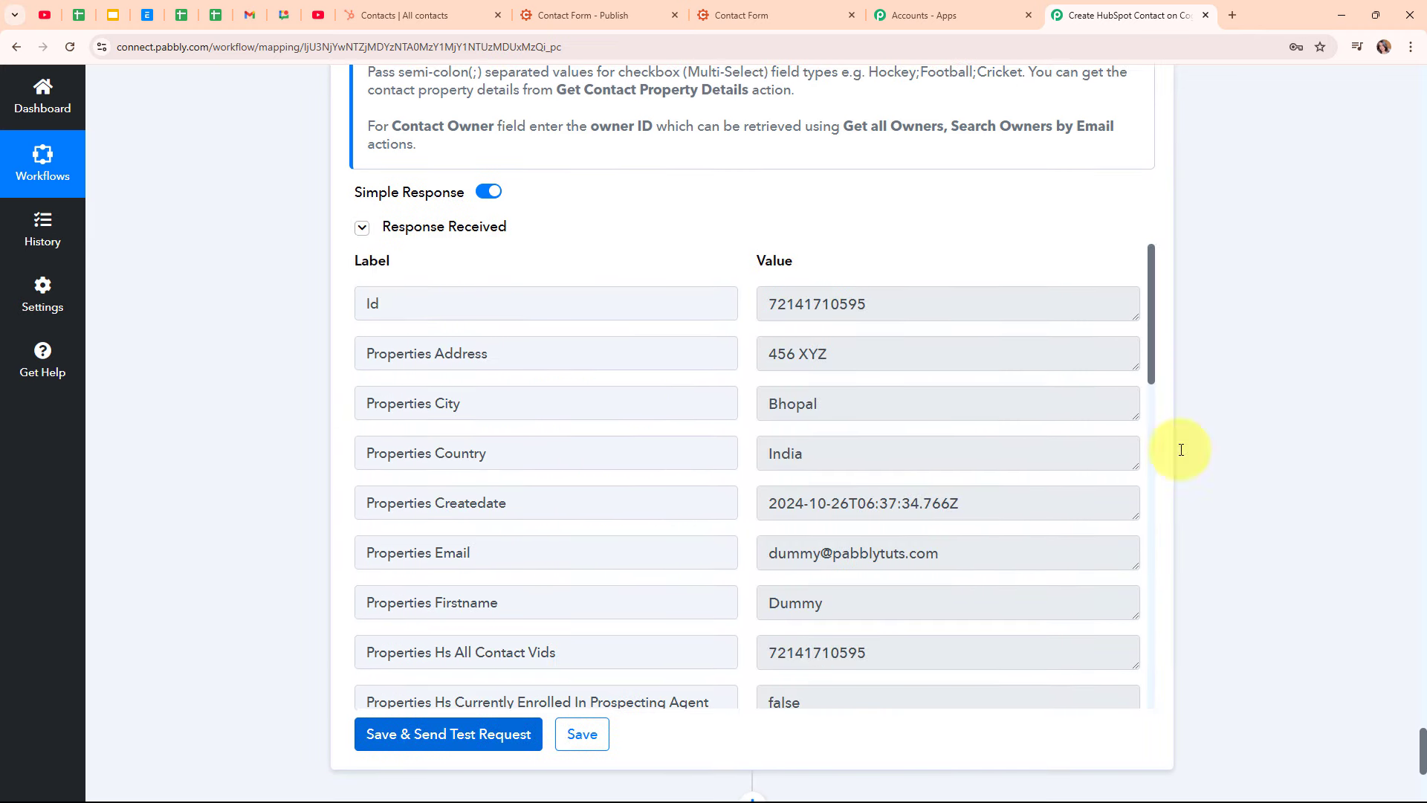
scroll(1237, 513, up, 10)
scroll(1239, 517, up, 15)
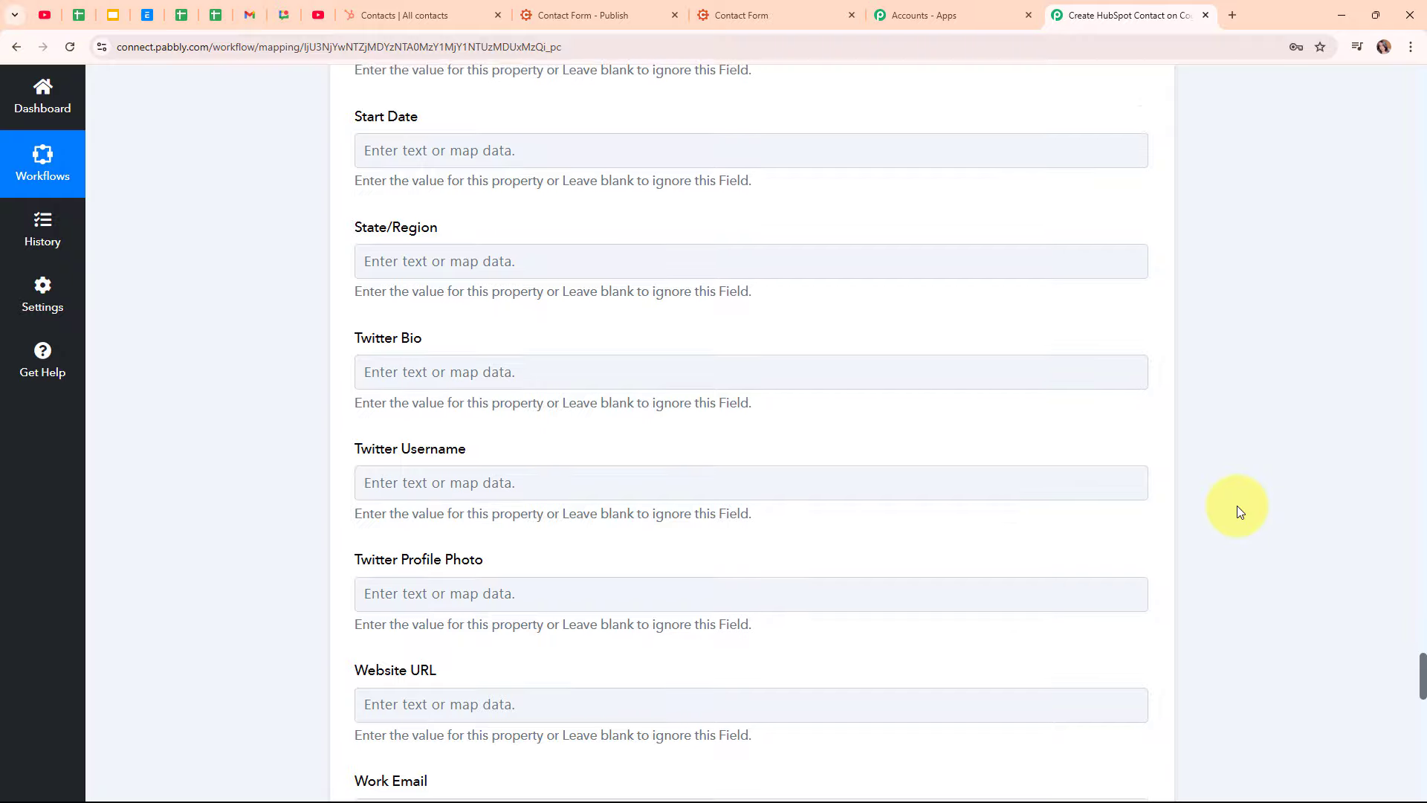
scroll(1238, 512, up, 15)
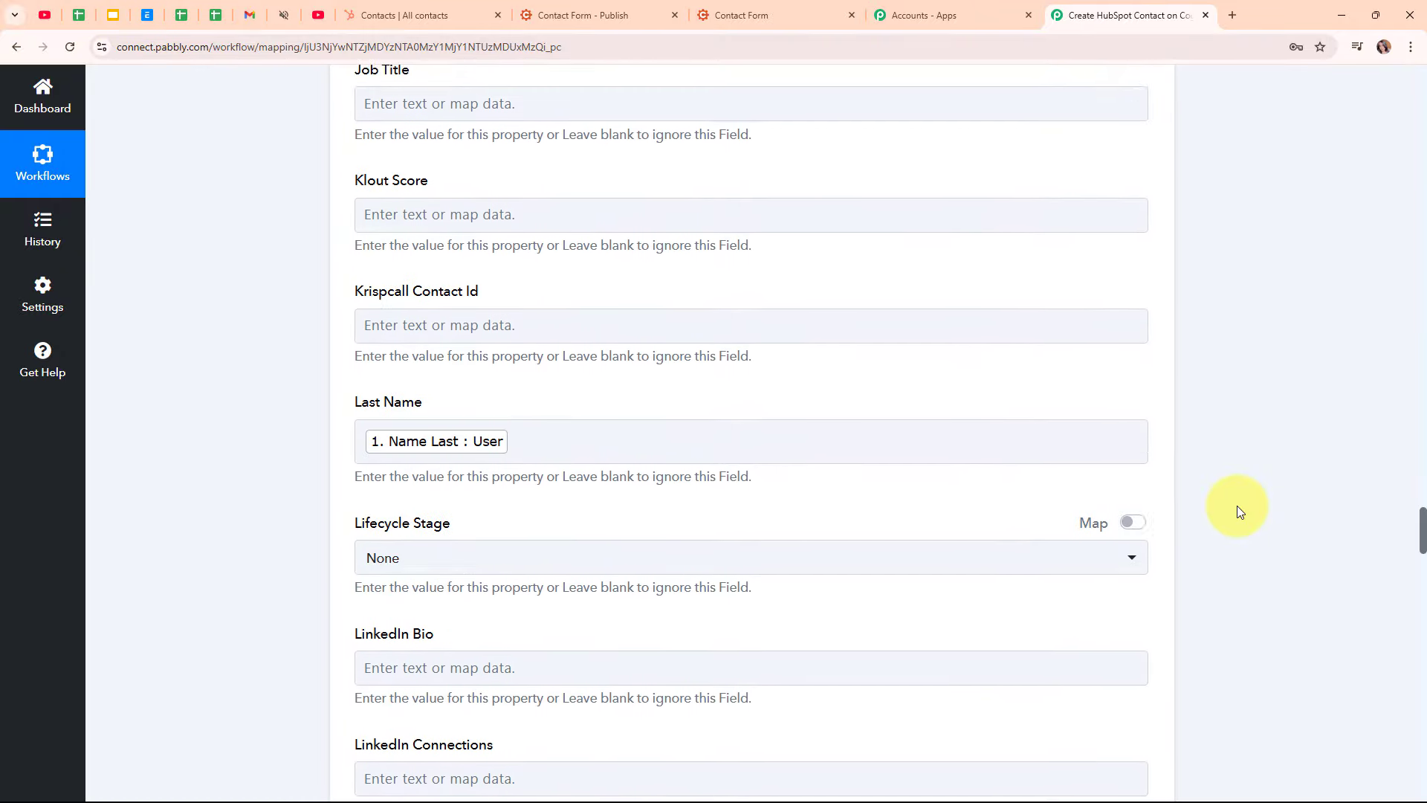
scroll(1234, 511, up, 15)
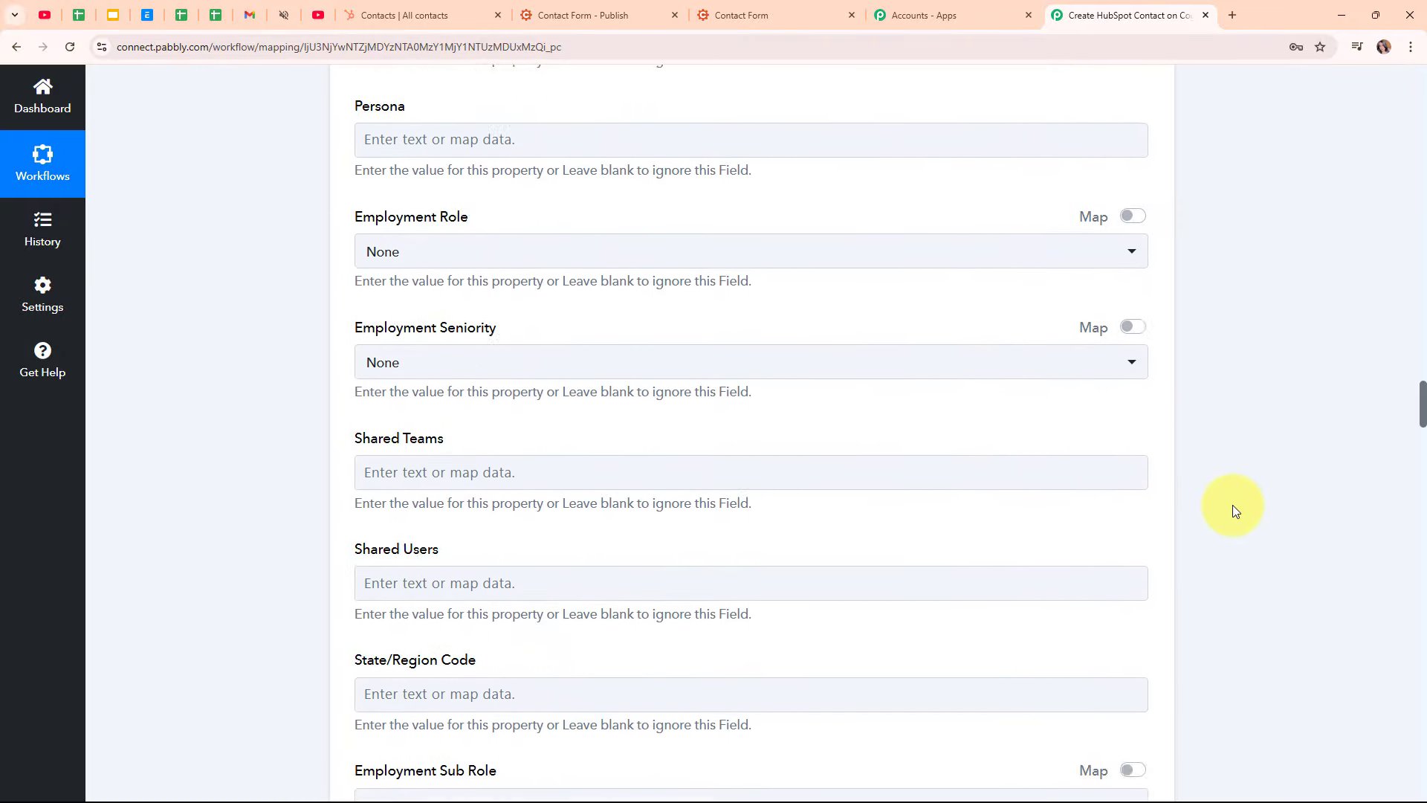
scroll(1232, 509, up, 15)
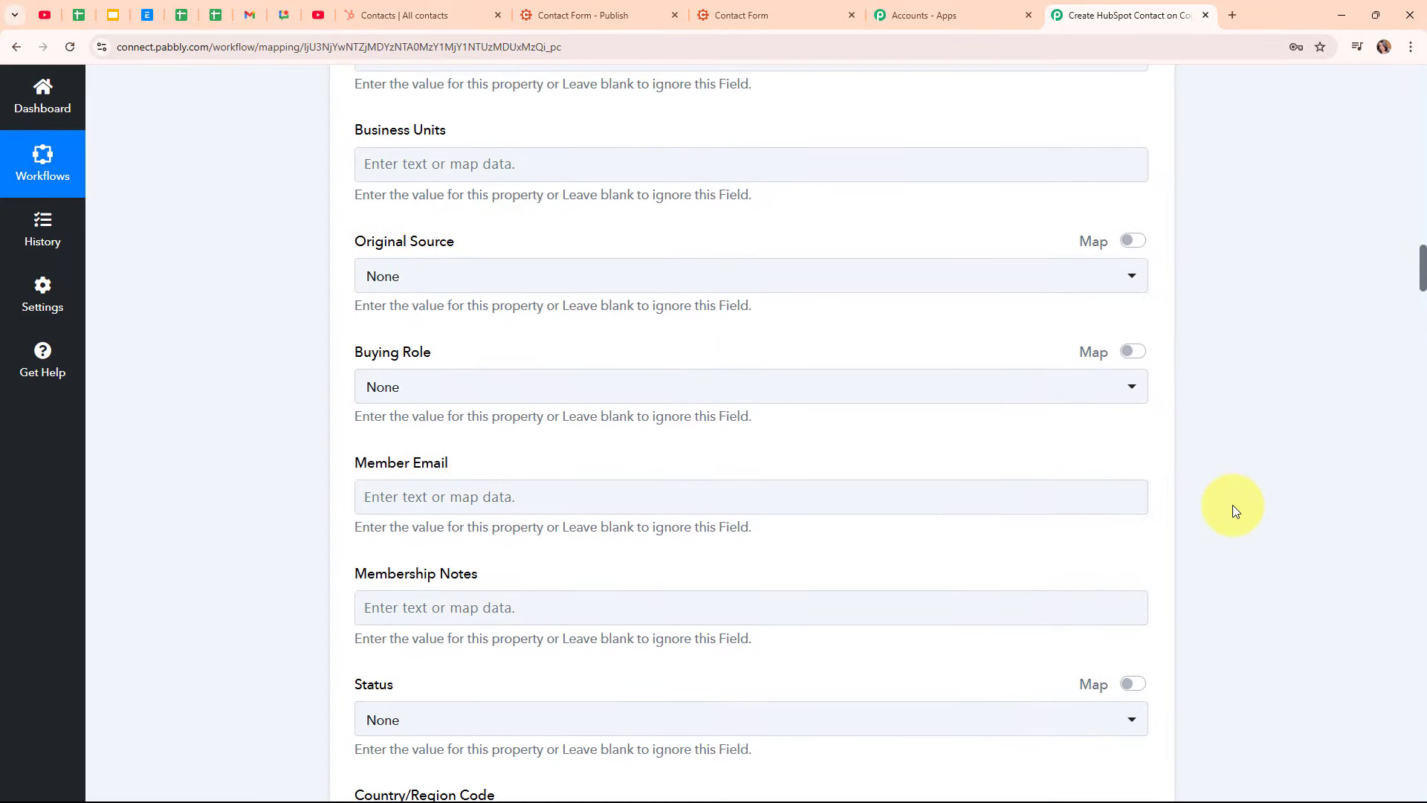
scroll(1232, 508, up, 15)
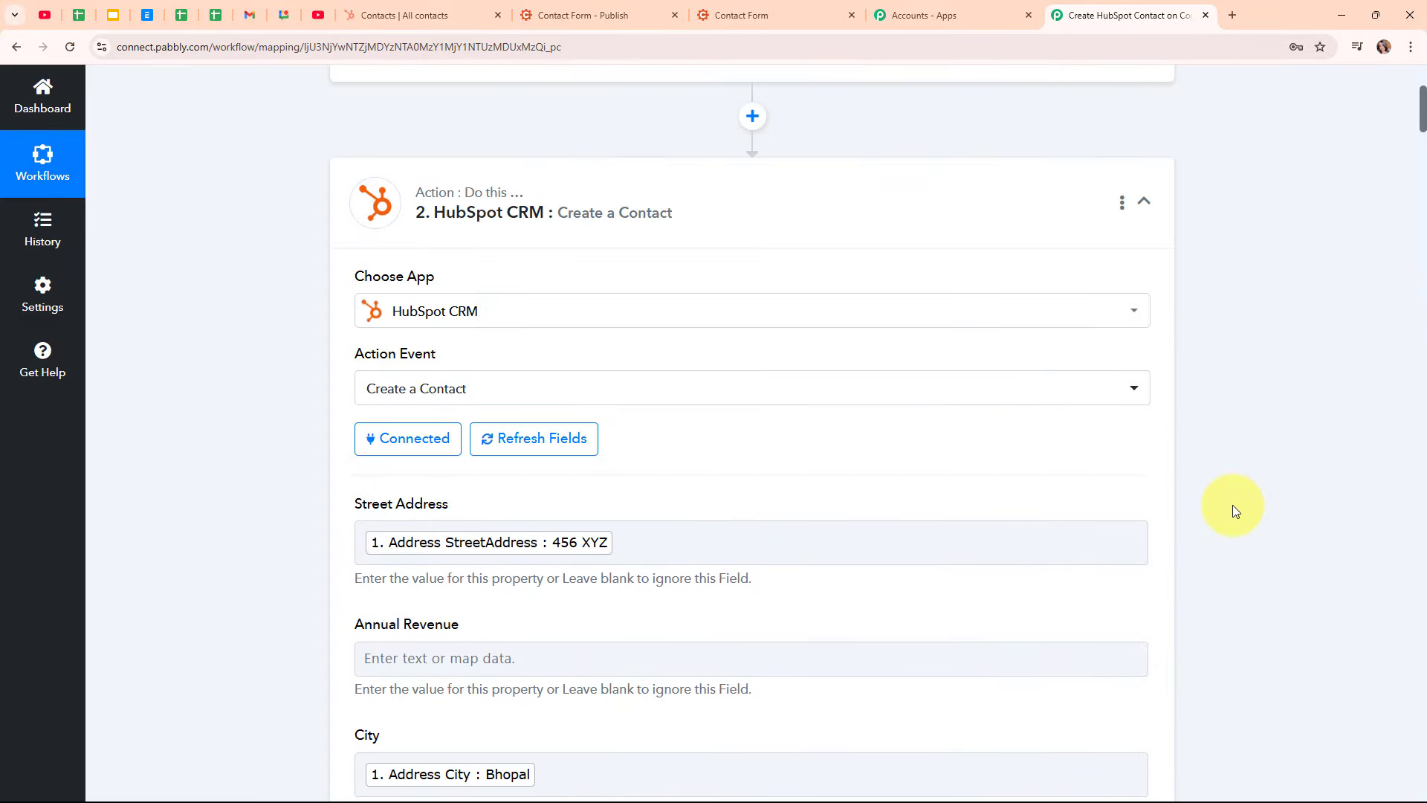
click(446, 15)
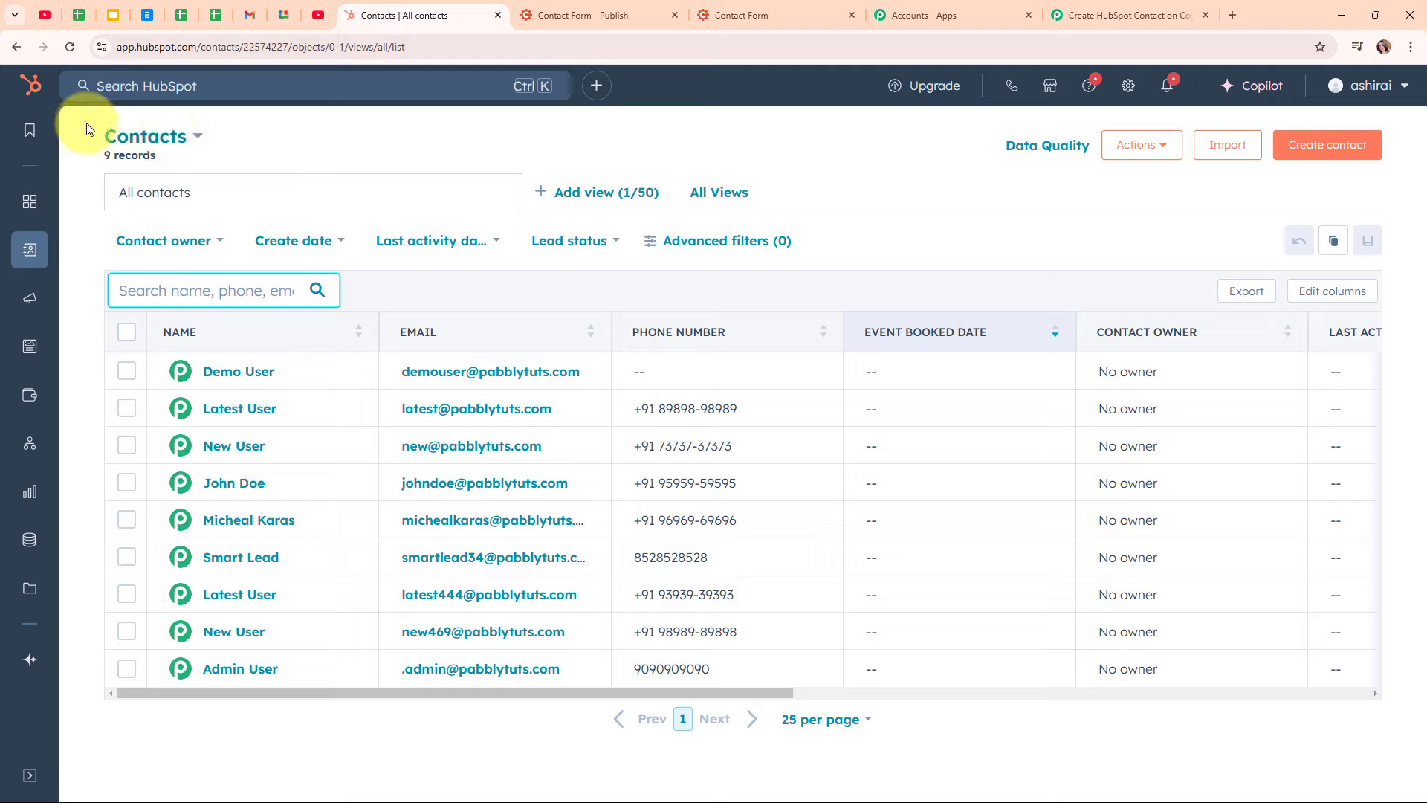
Refresh HubSpot contacts, open the new Dummy User record, then return to the Pabbly workflow
click(70, 47)
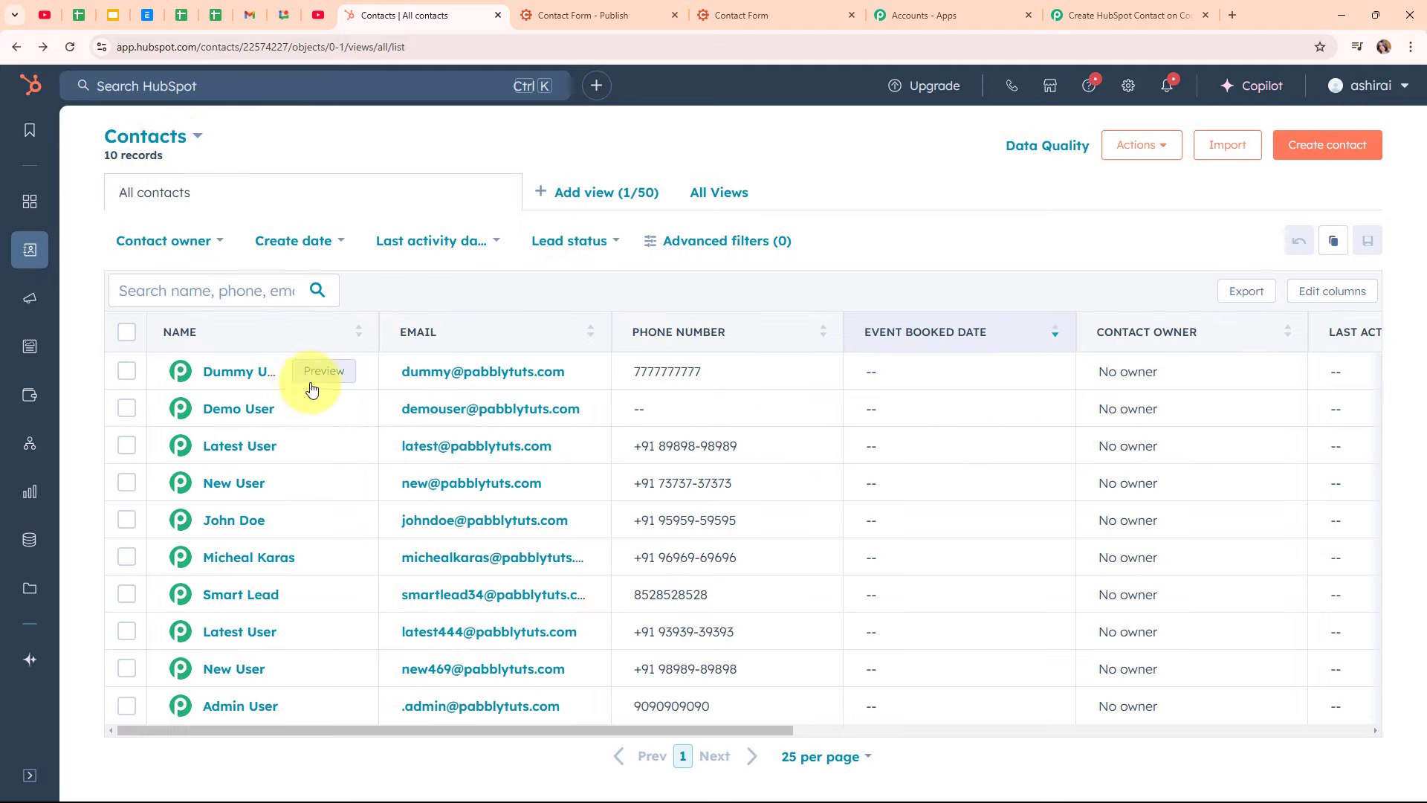
click(230, 372)
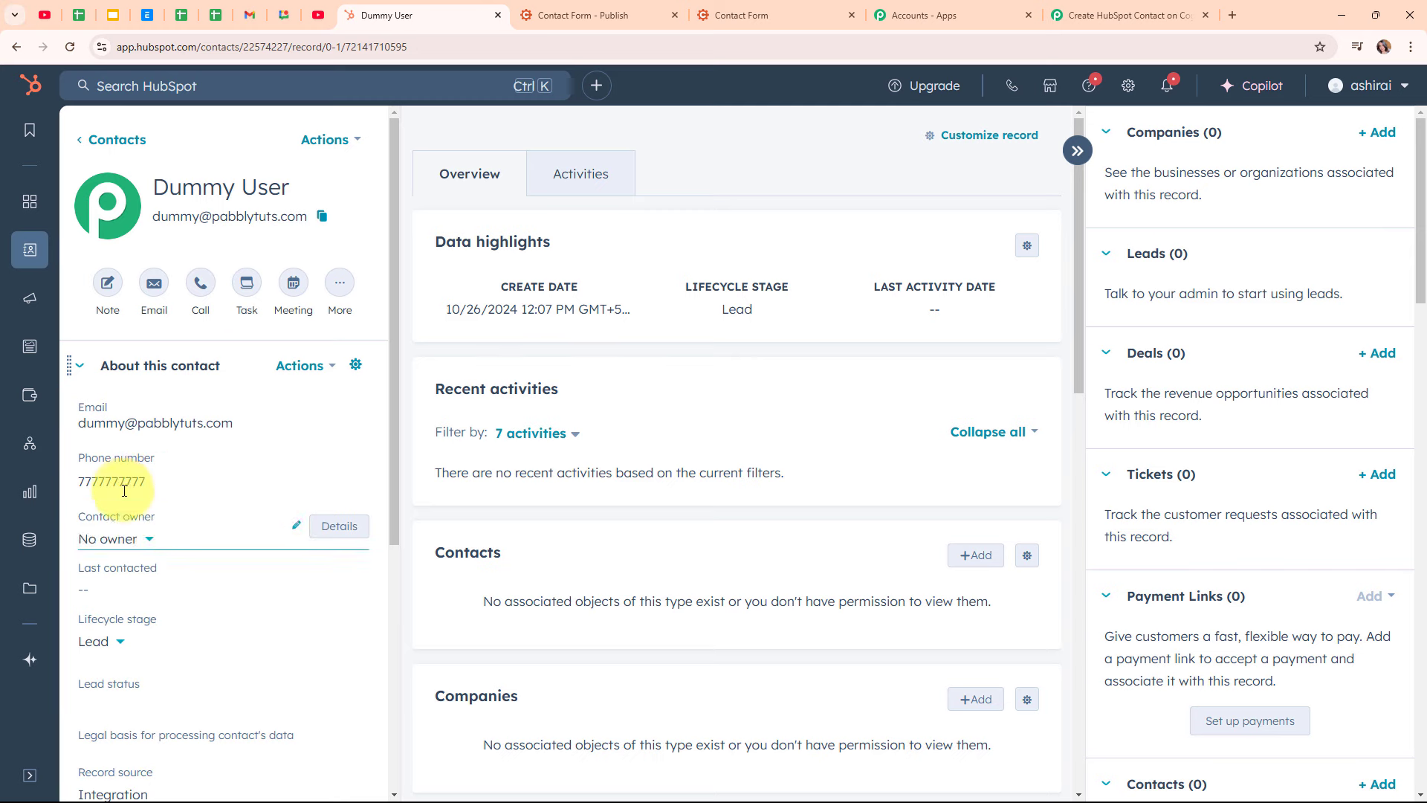
click(1099, 6)
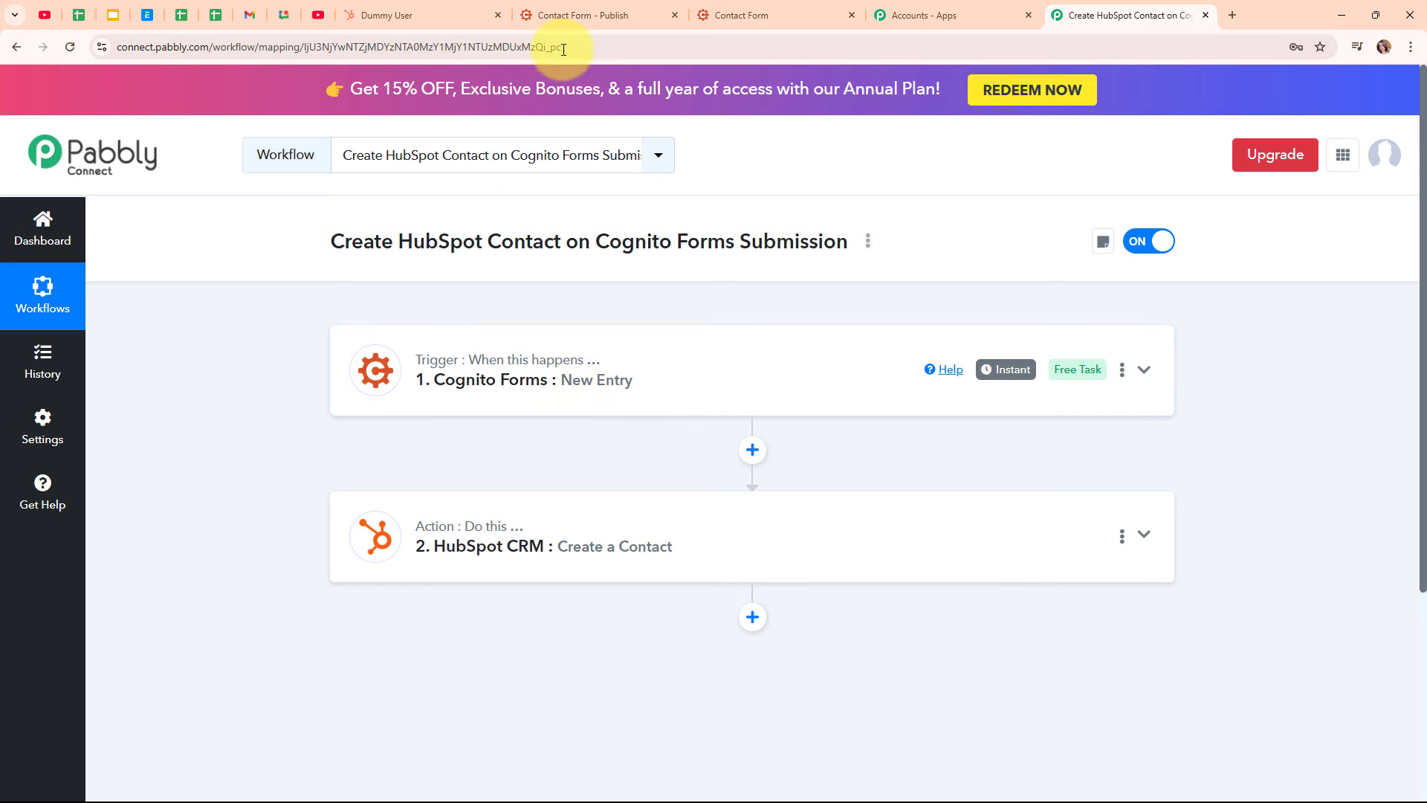
In the Contact Form, enter the test contact's first and last name, email and street address
click(743, 14)
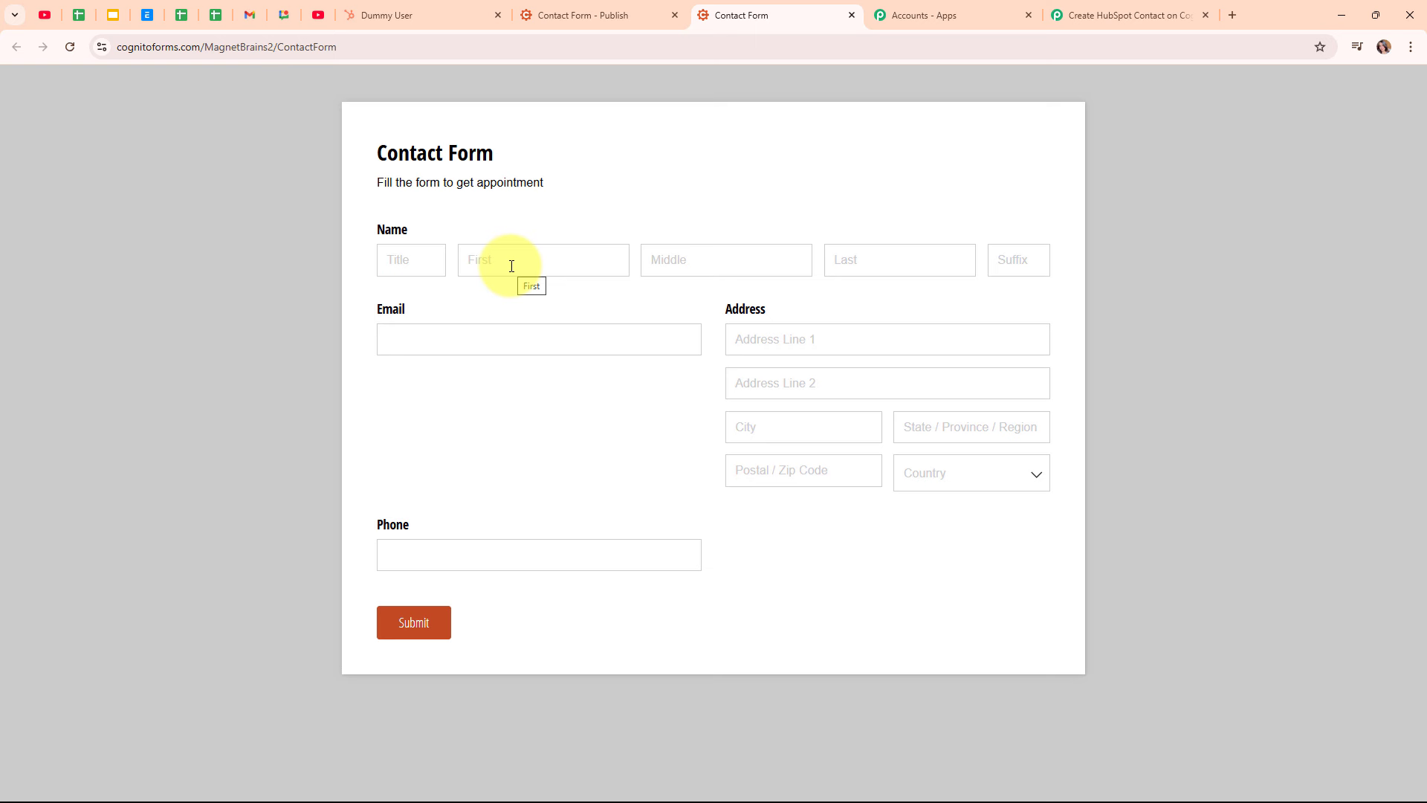
click(512, 266)
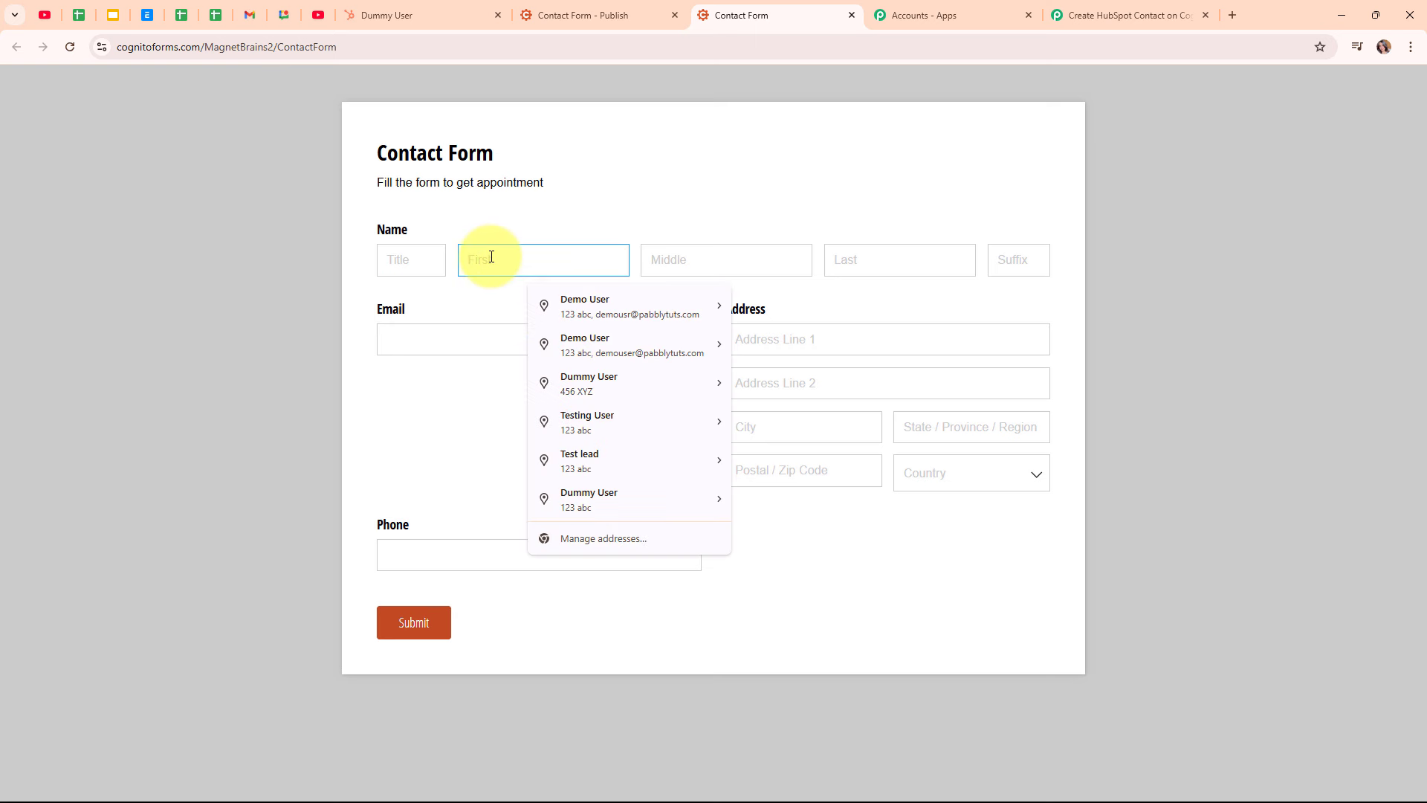
text(T)
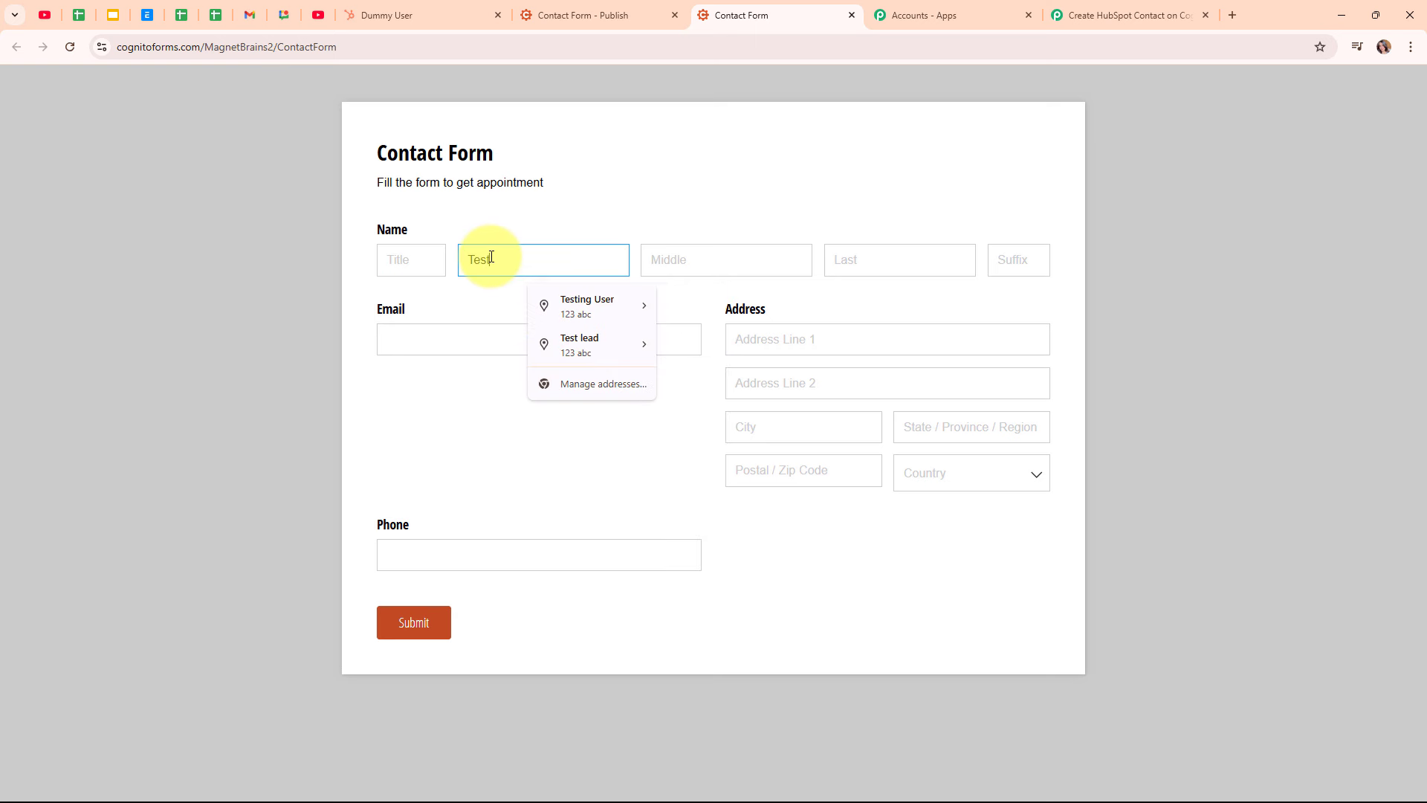
text(est)
click(896, 253)
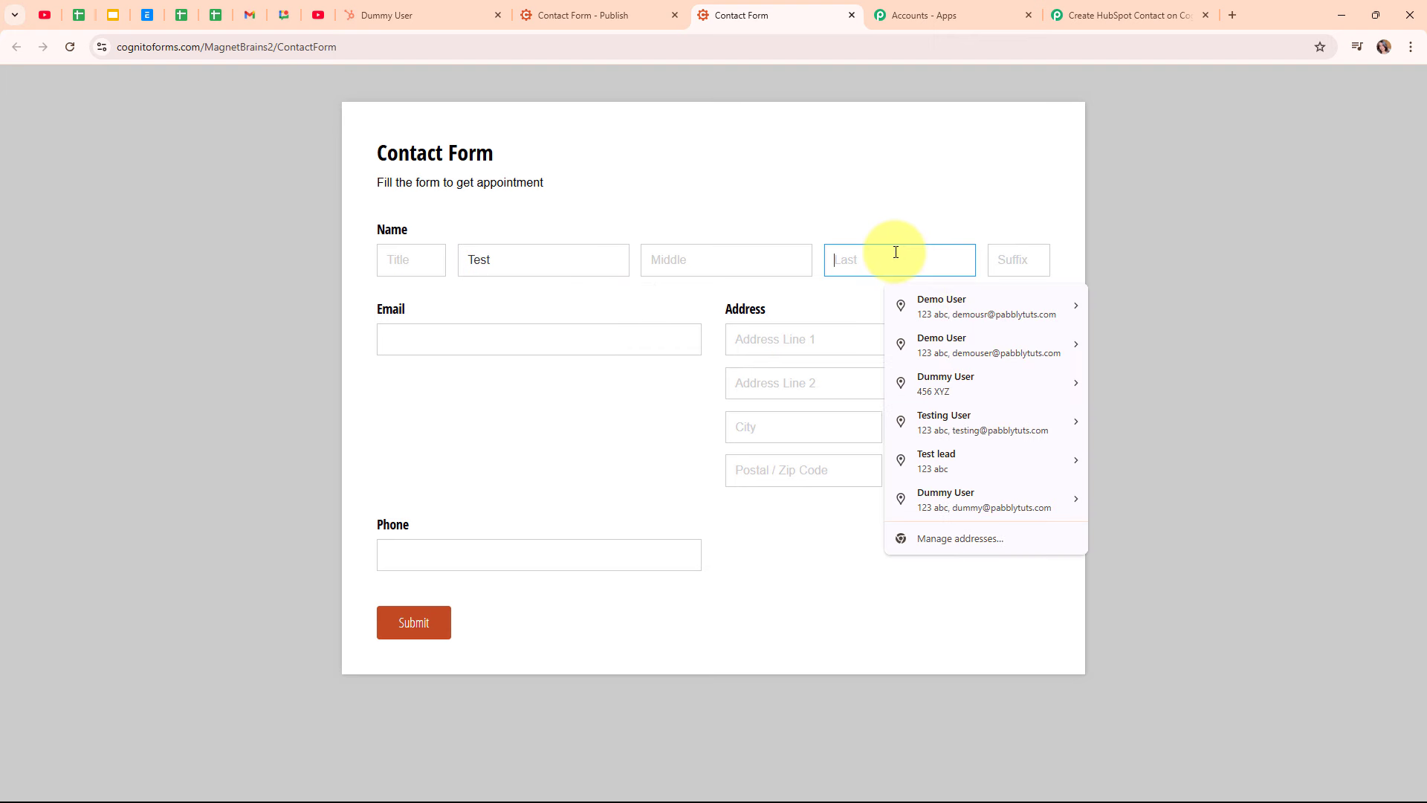
text(Lead)
click(548, 349)
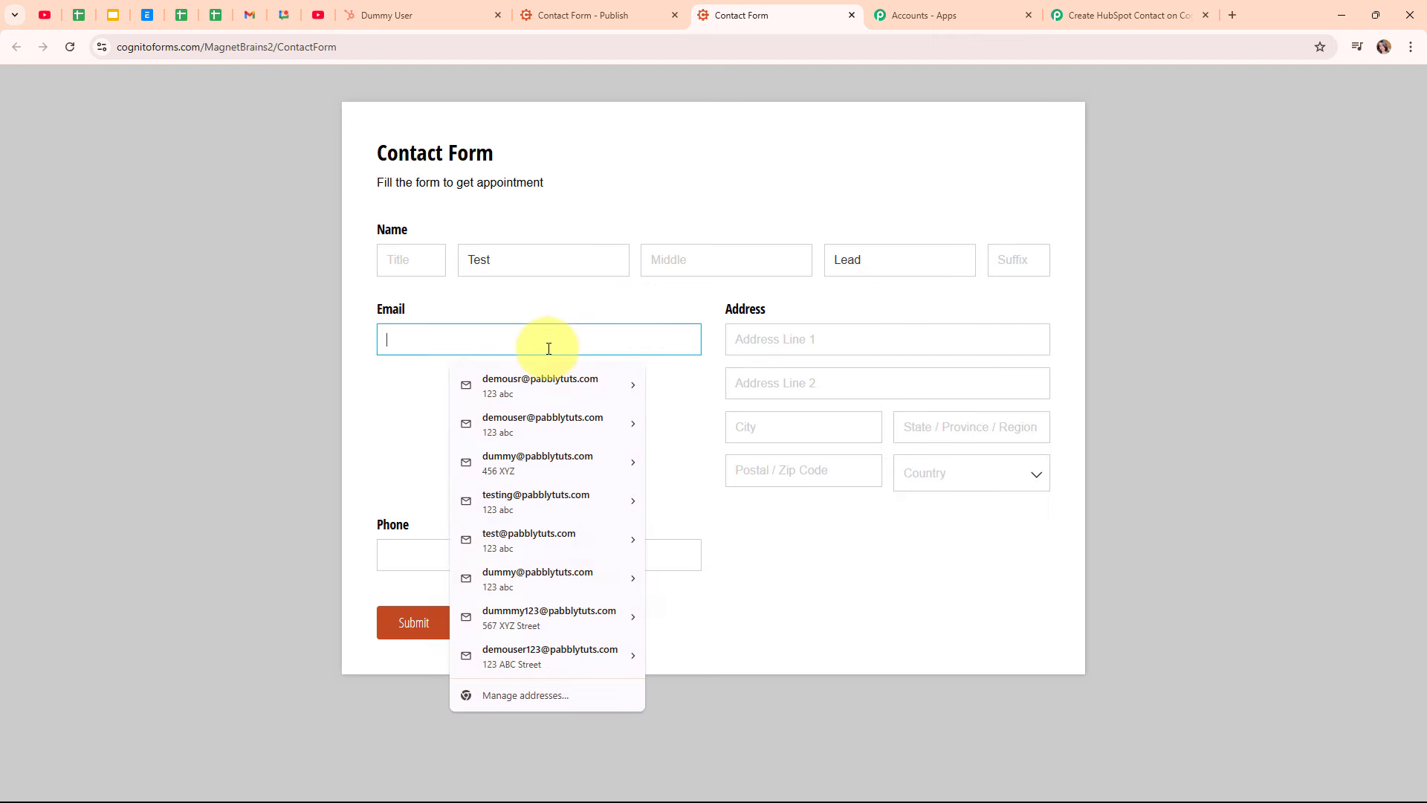
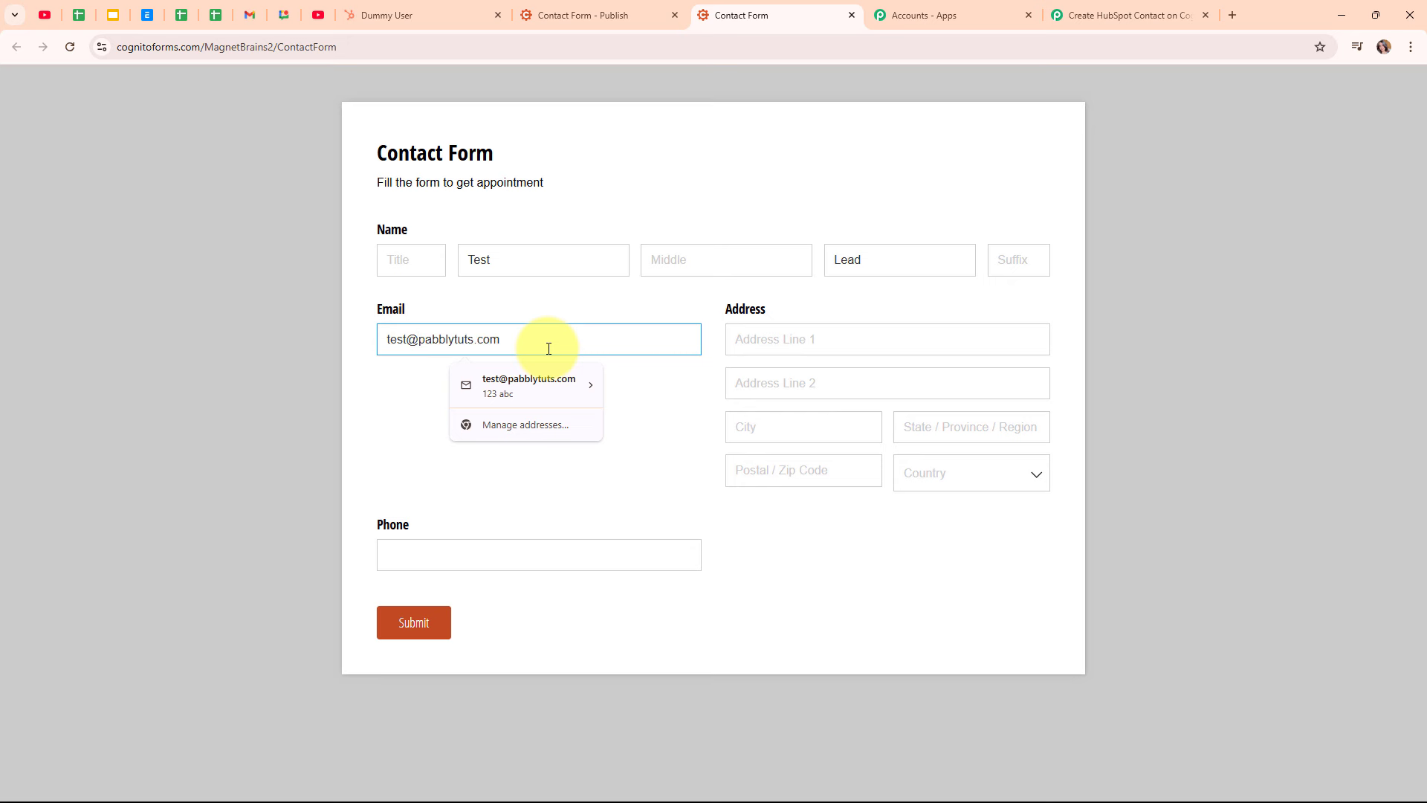
click(815, 346)
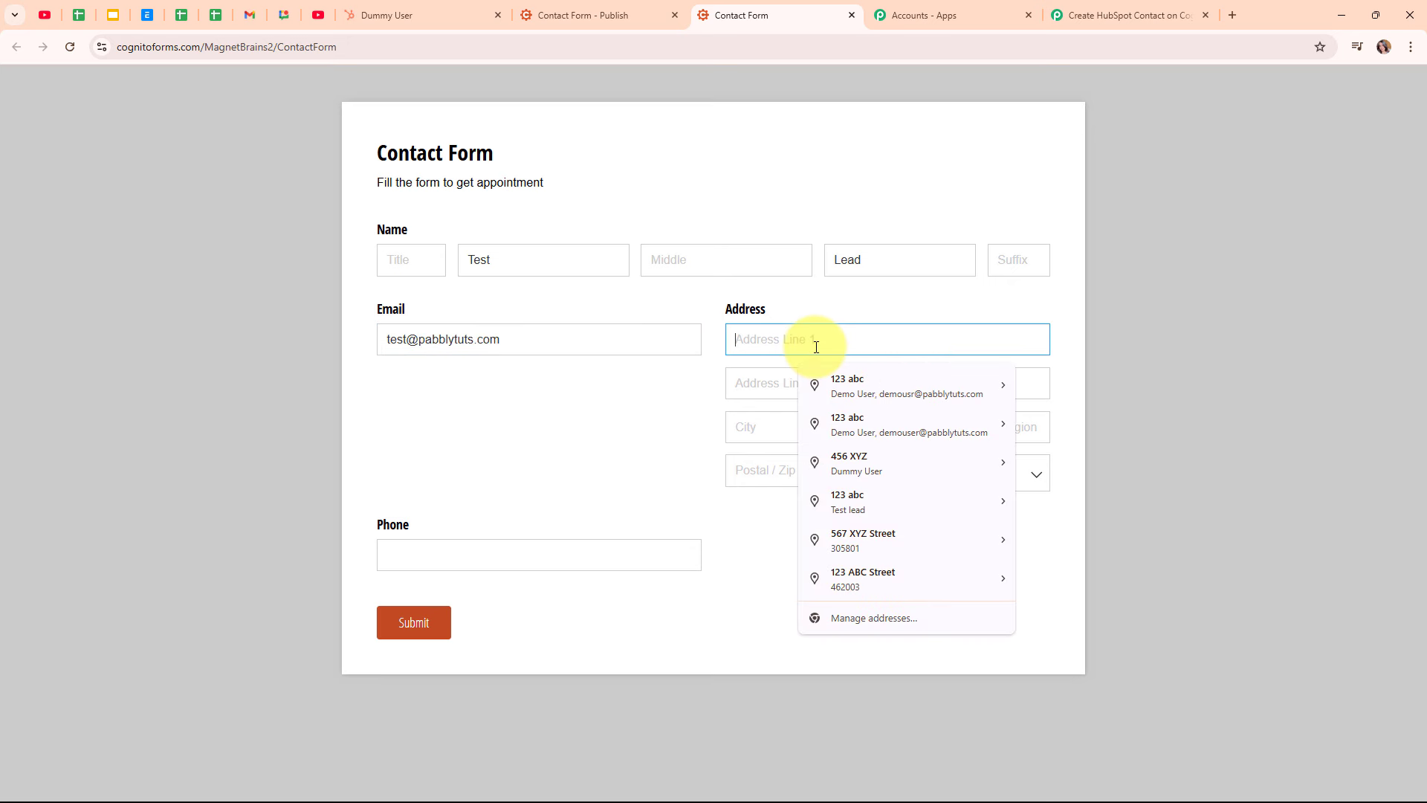
text(789 ABC)
Fill in city, state, postal code, country India and phone number, then submit the entry
click(827, 420)
text(A)
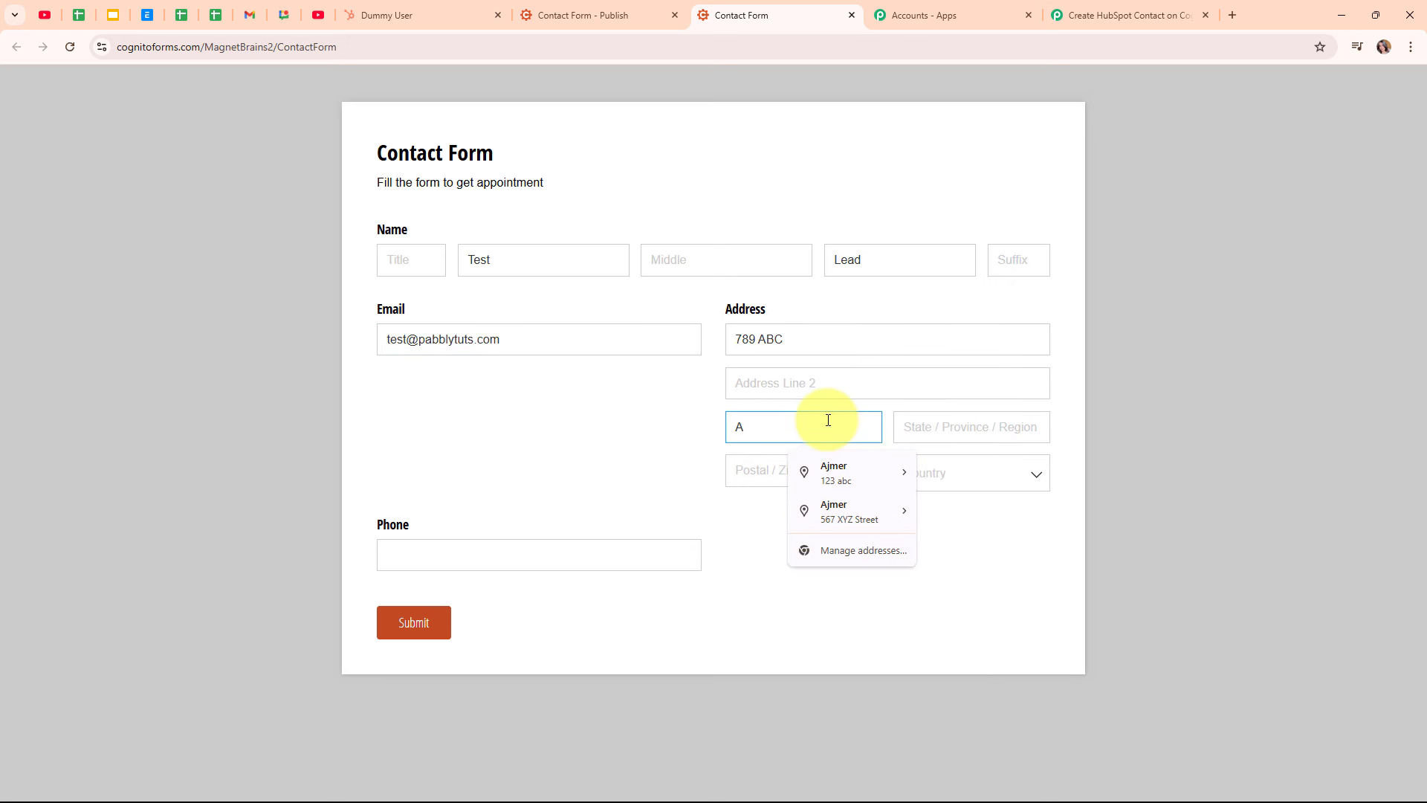
text(jmer)
click(908, 431)
text(Rajasthan)
click(773, 479)
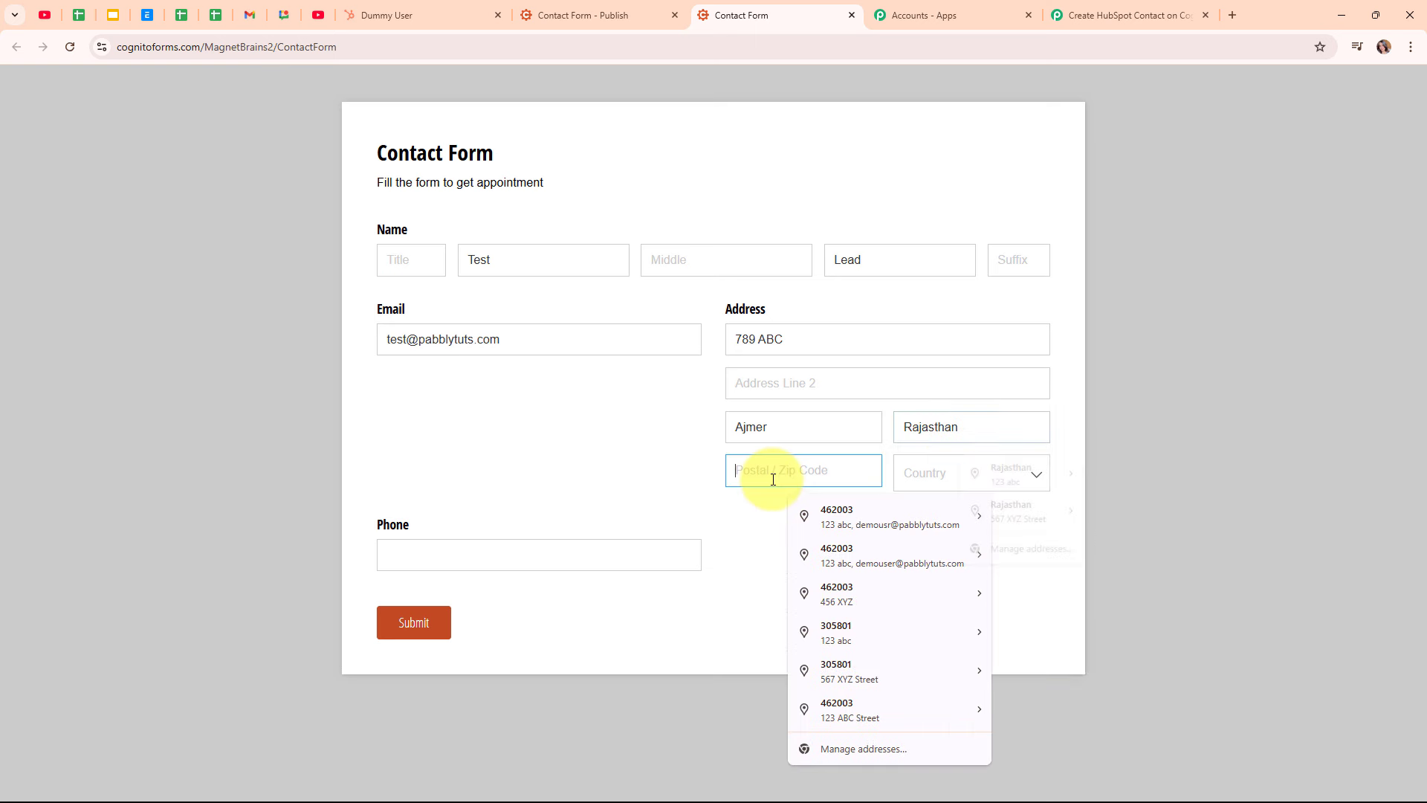
text(30580)
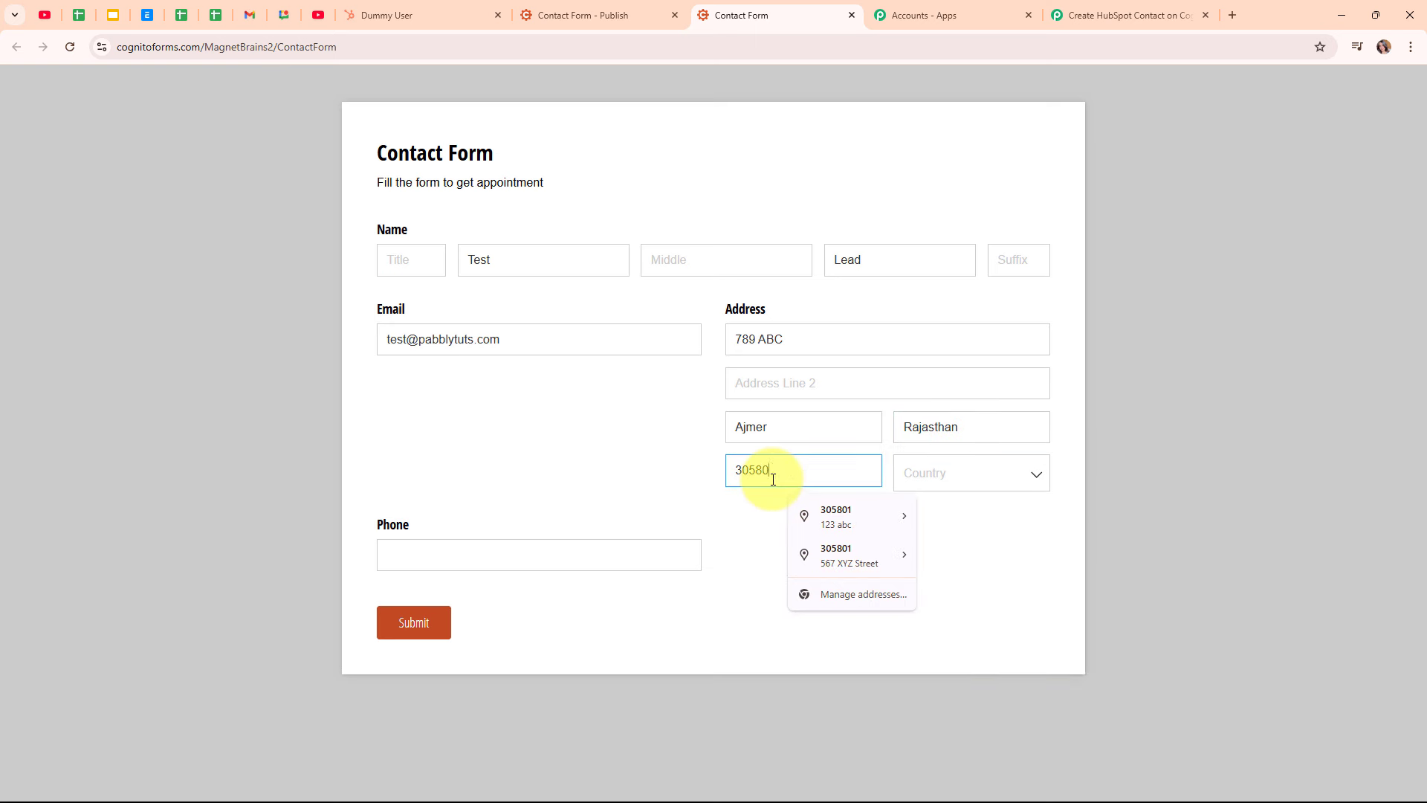
text(1)
click(950, 473)
text(India)
key(Return)
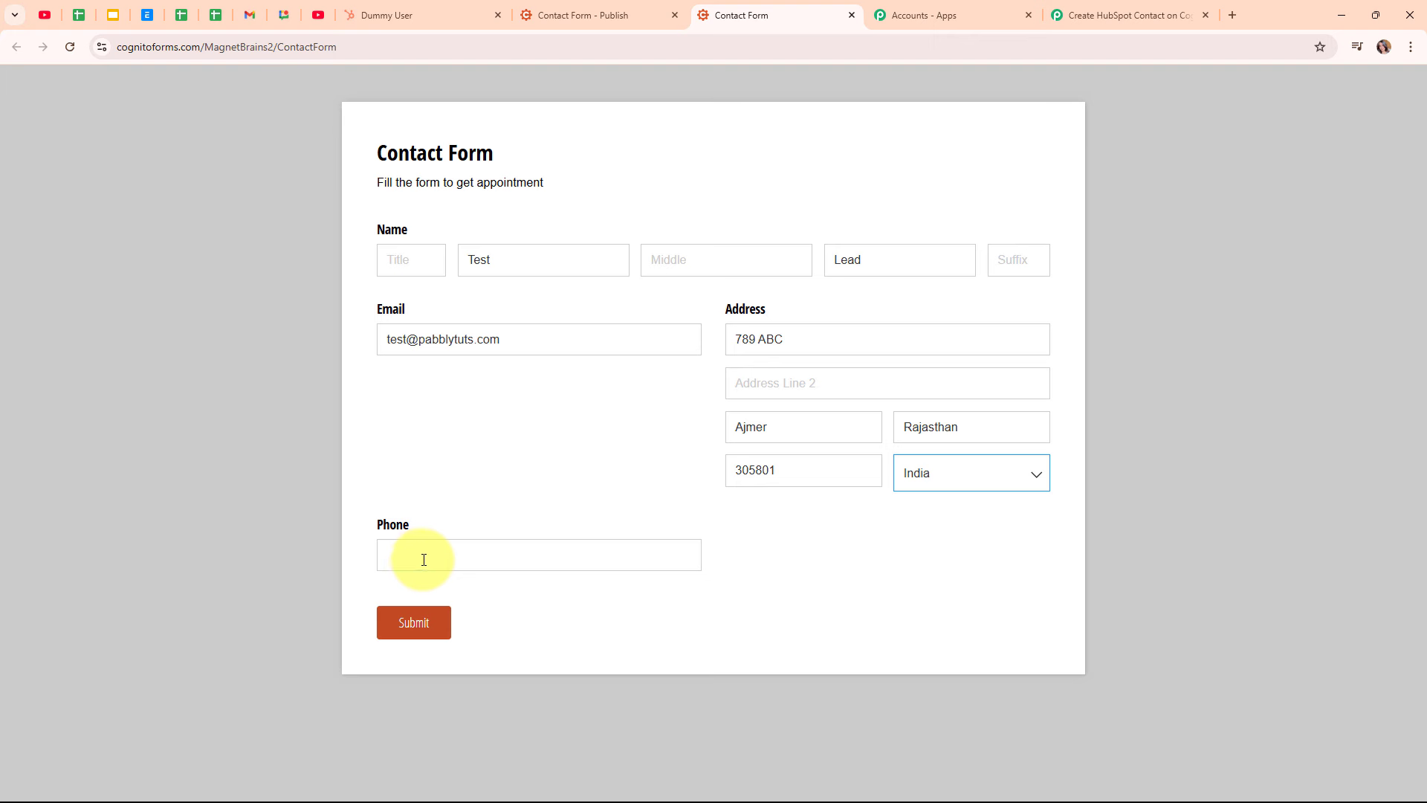
click(424, 559)
text(8787878787)
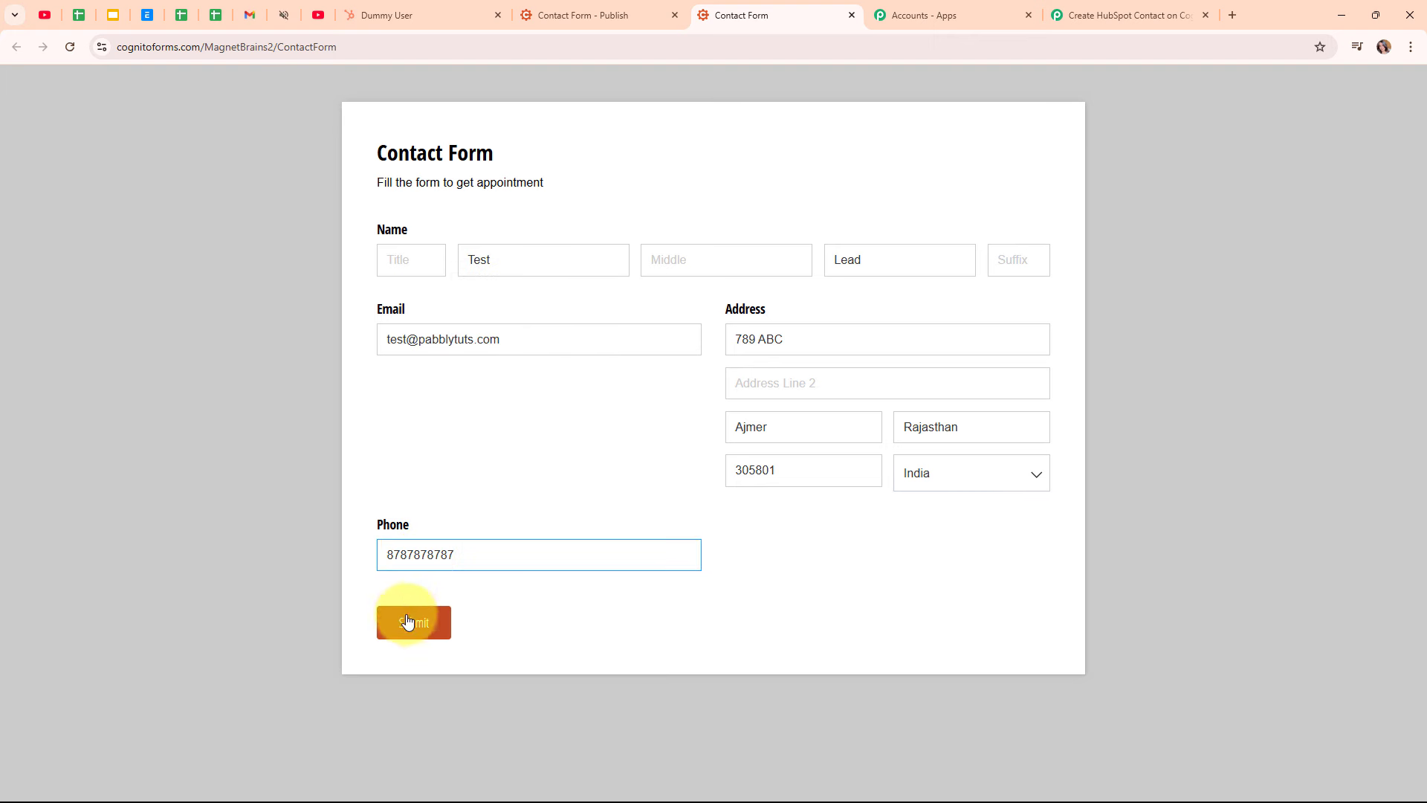
click(409, 626)
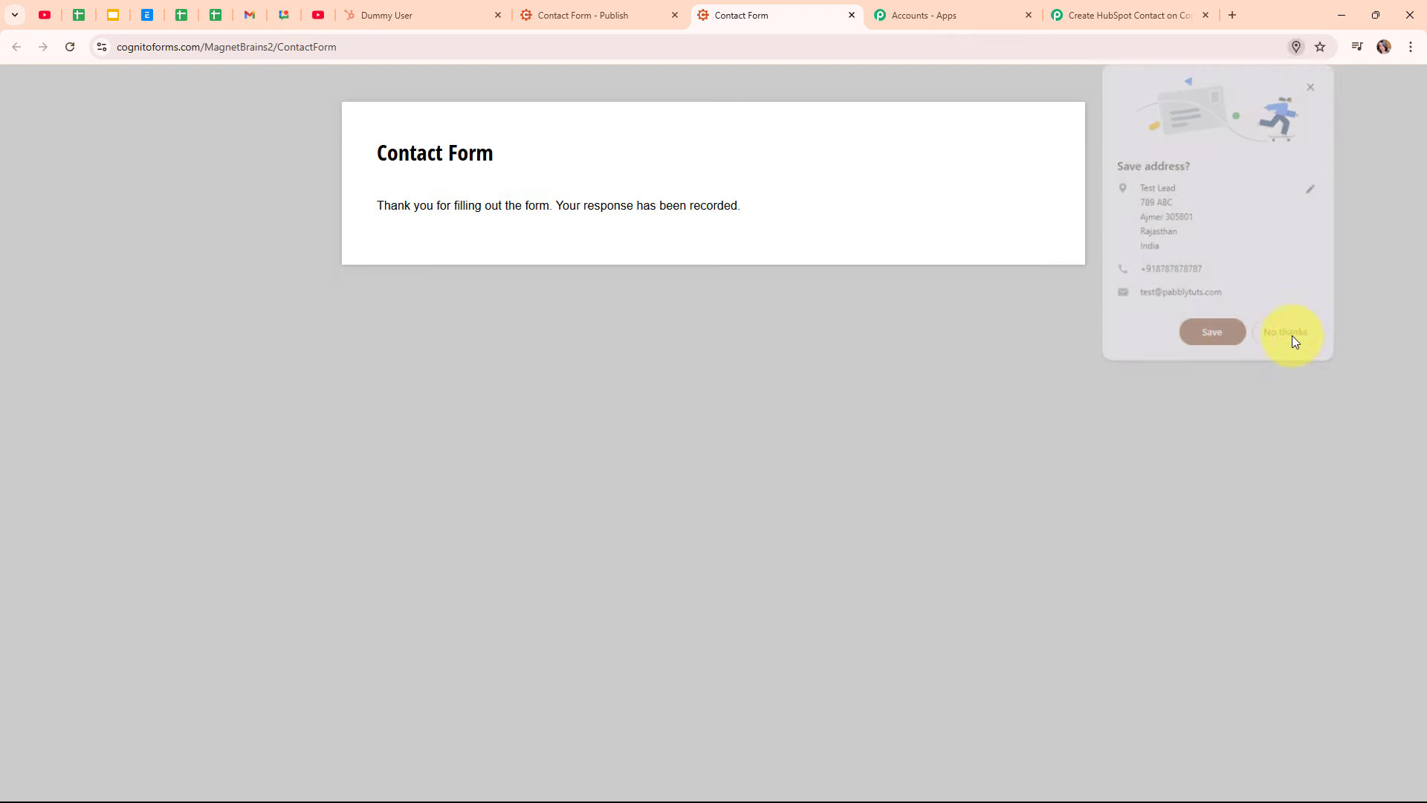
click(1290, 340)
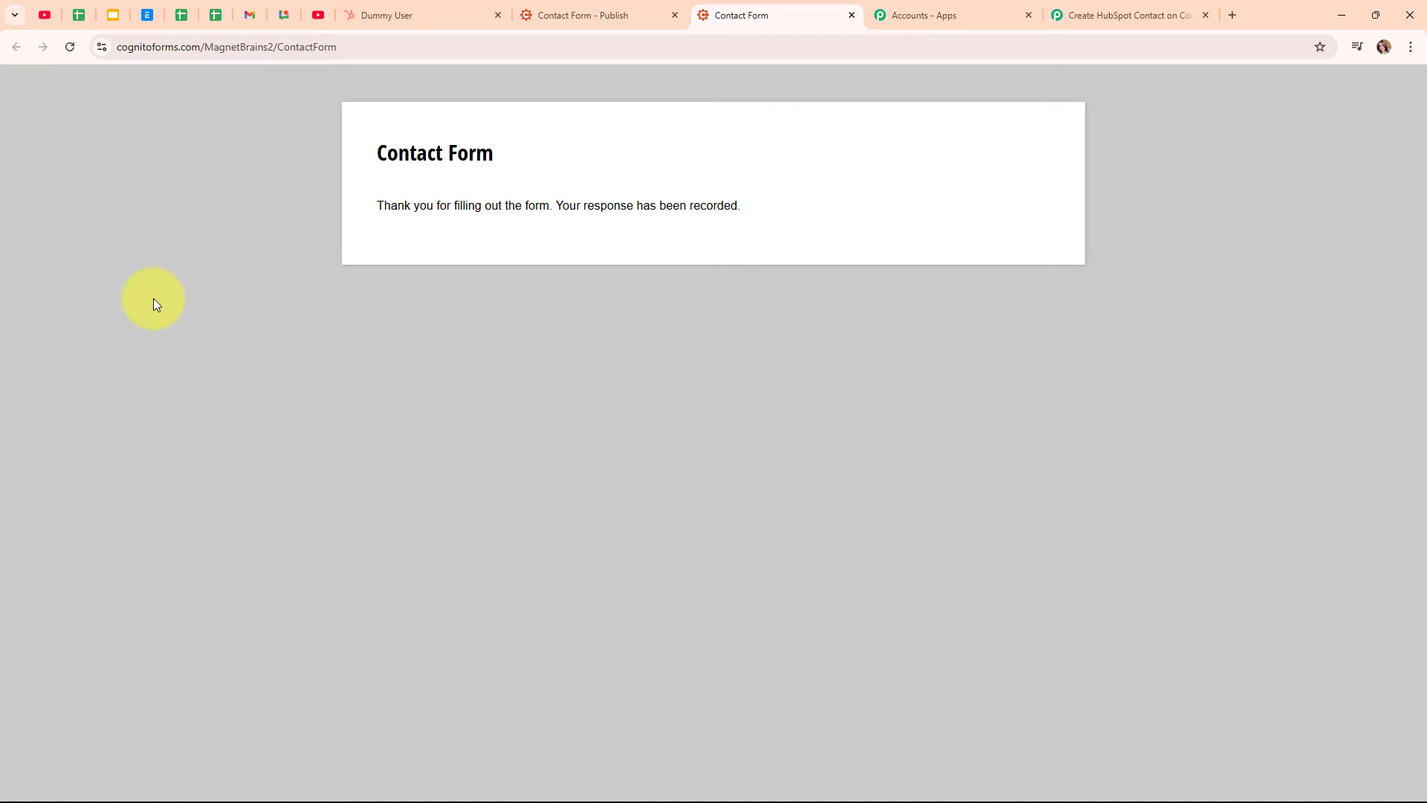
View HubSpot's full contacts list with Test Lead on top, then return to the Pabbly workflow
click(382, 14)
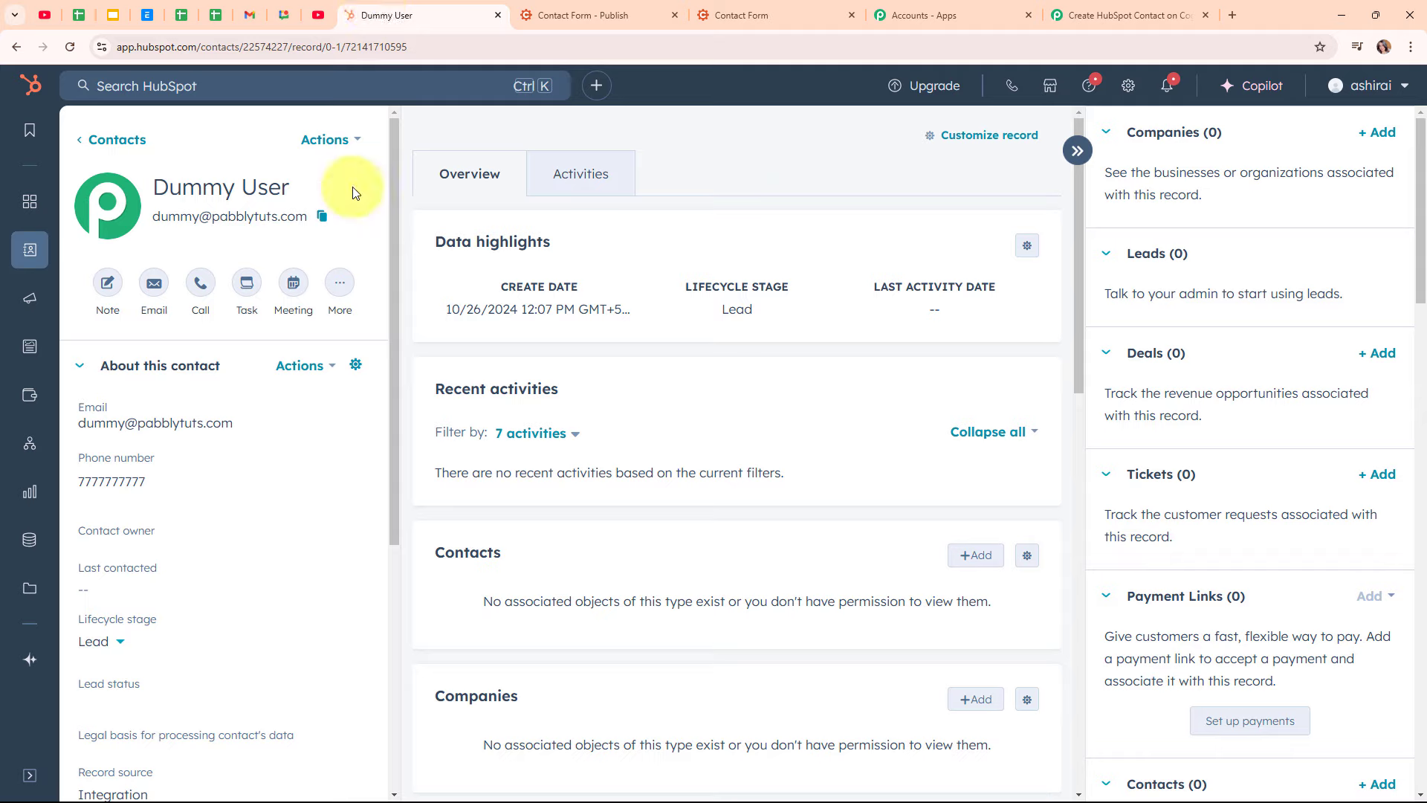
click(100, 137)
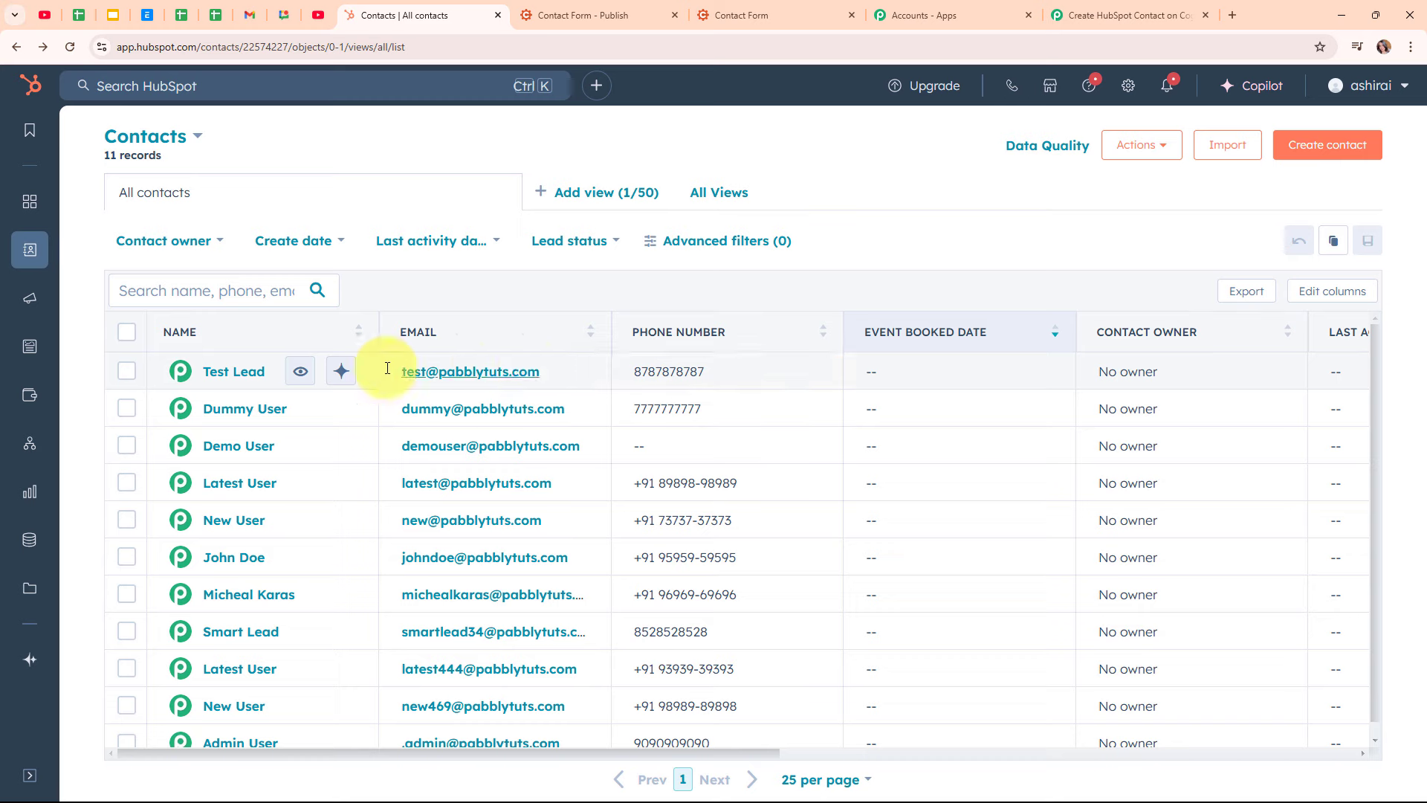
click(1129, 15)
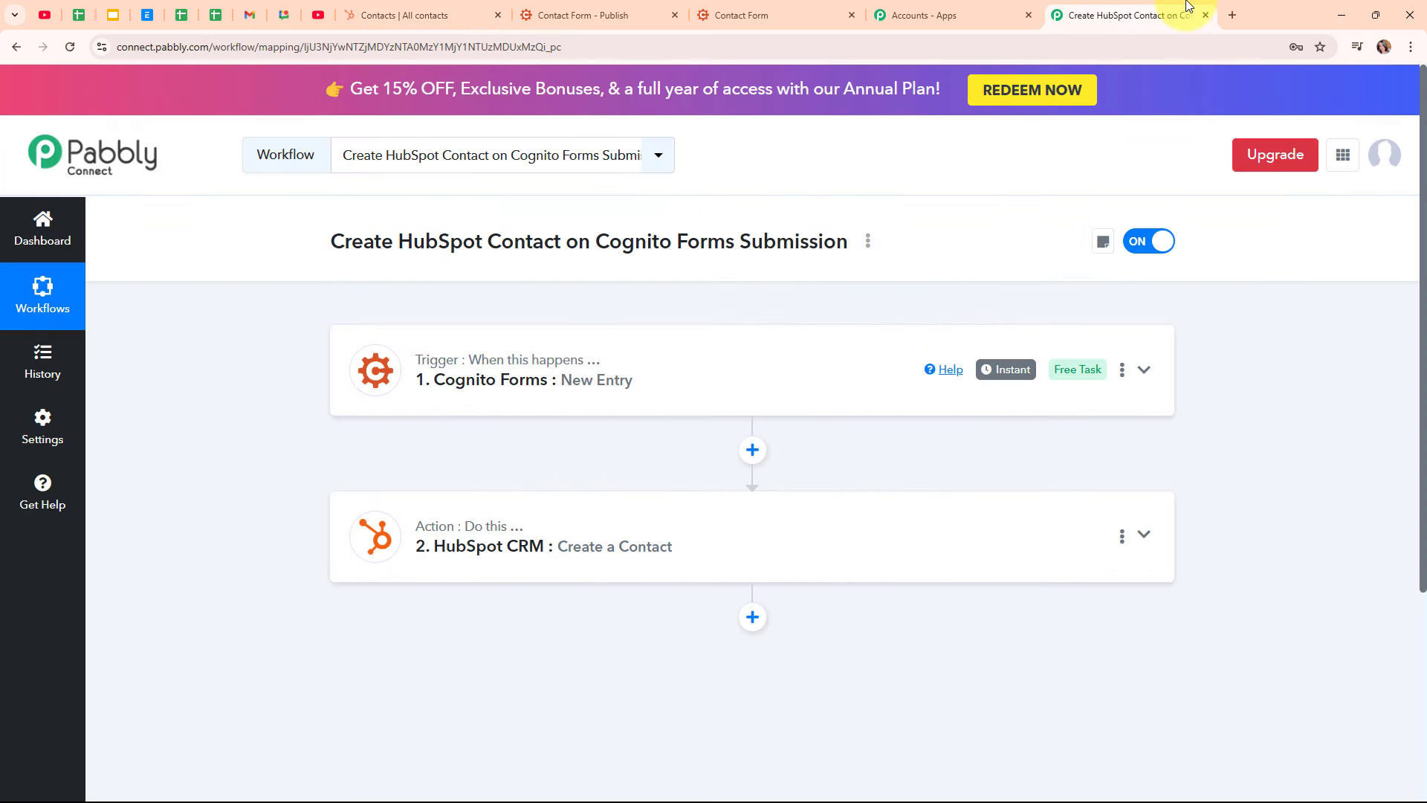